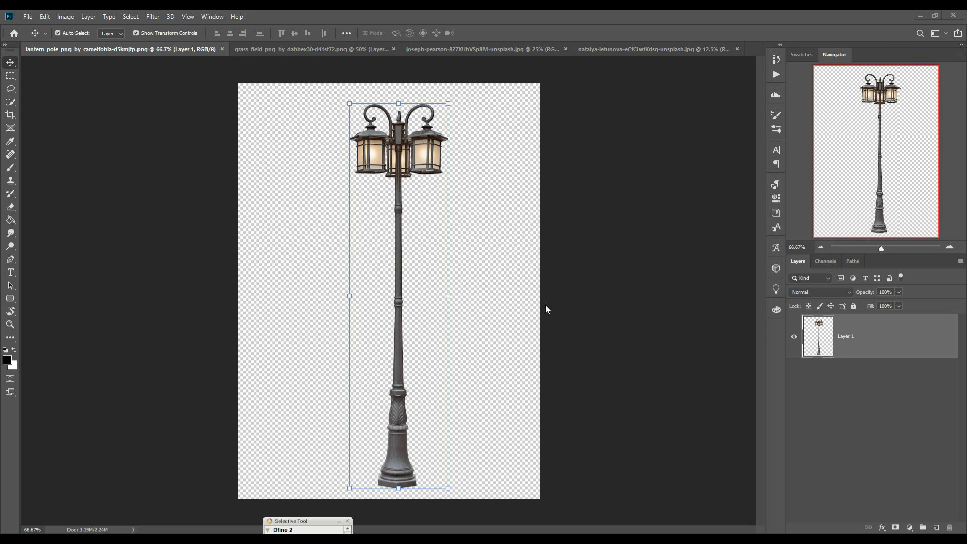
Create a new document from the 3840×2160 preset.
left_click(27, 17)
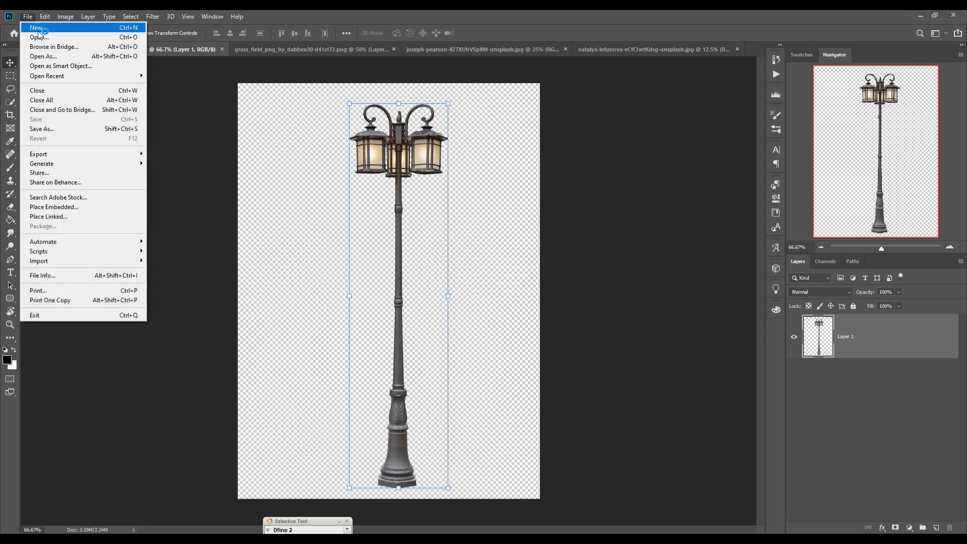
left_click(40, 26)
left_click(461, 320)
left_click(691, 430)
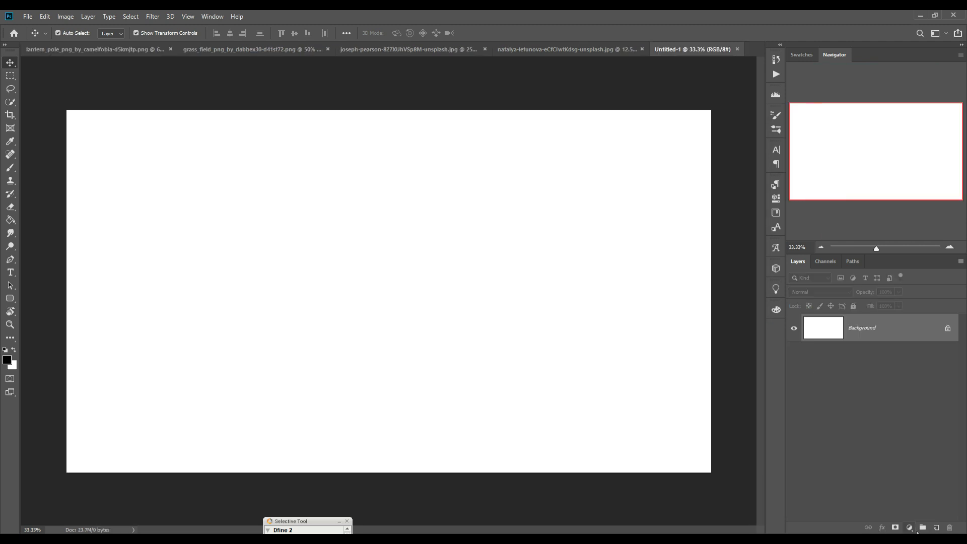
Add a black Solid Color fill layer as the night backdrop.
left_click(911, 529)
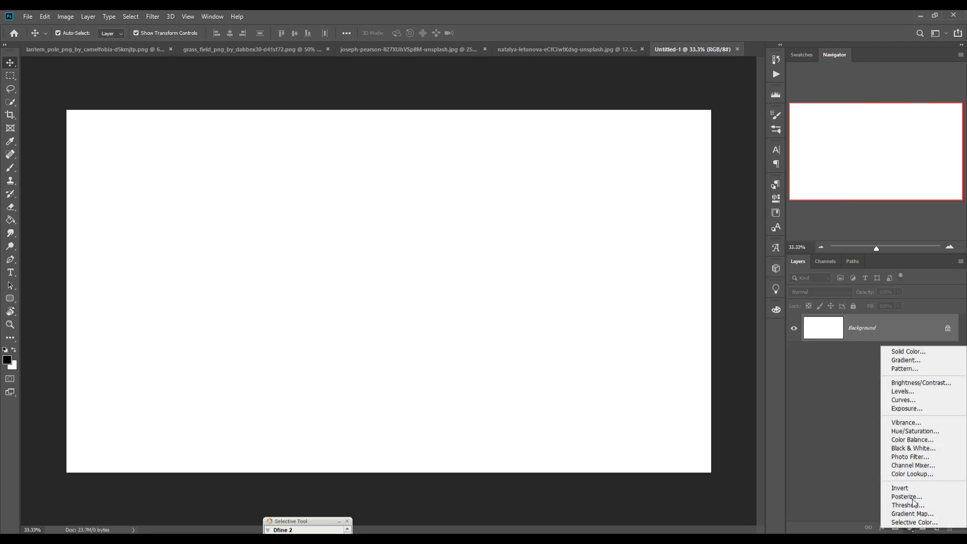
left_click(909, 352)
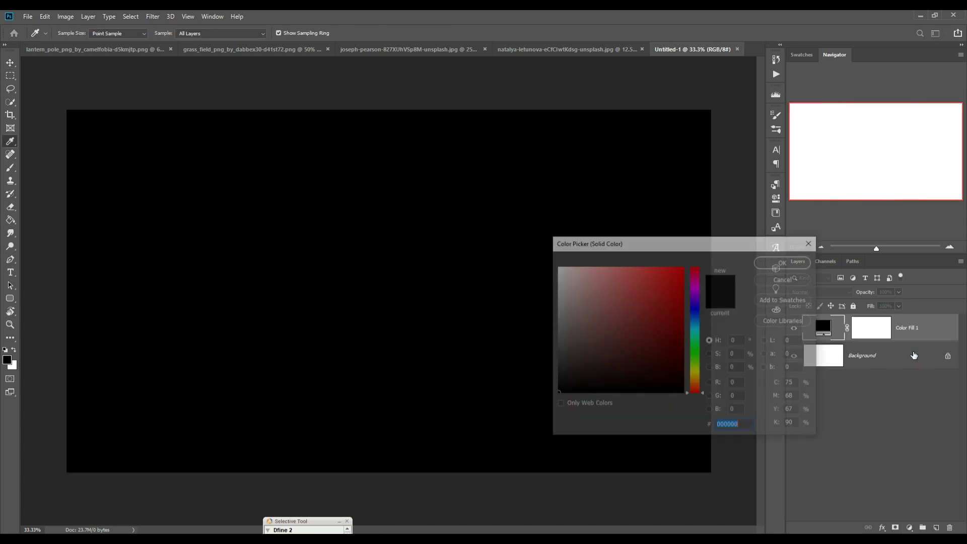
left_click(774, 262)
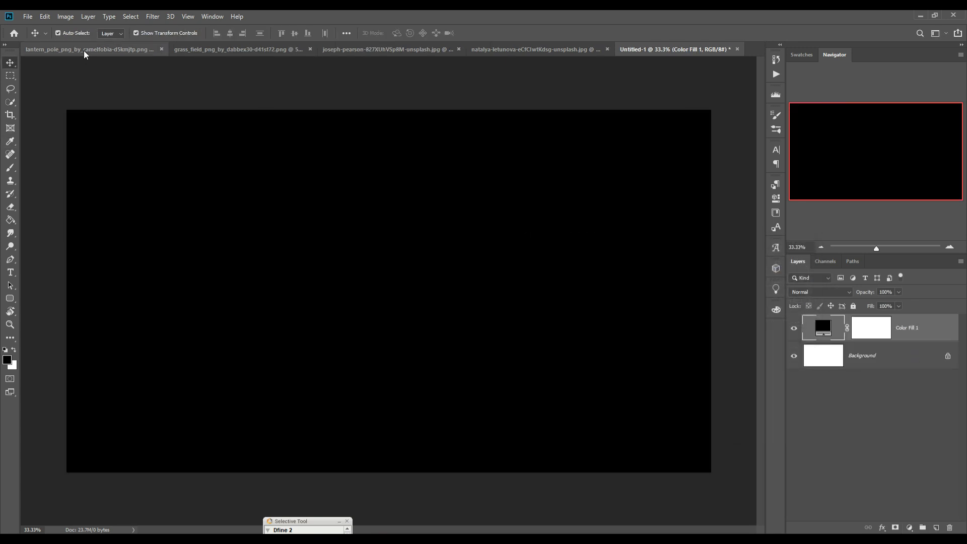
left_click(86, 53)
Copy the grass image into the black composite, then re-dock the lamp post tab.
mouse_move(107, 58)
left_mouse_down()
mouse_move(174, 91)
mouse_move(645, 110)
left_mouse_up()
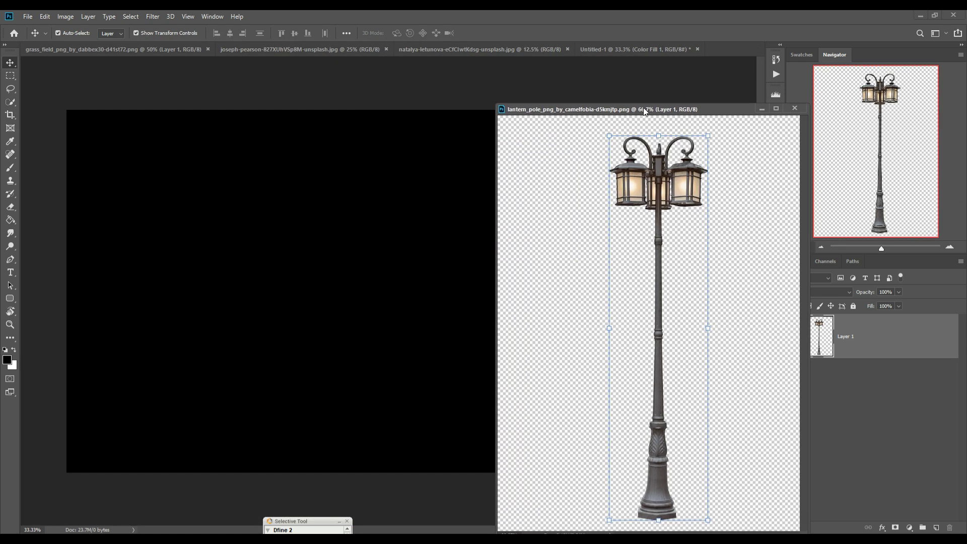
mouse_move(71, 47)
left_mouse_down()
mouse_move(123, 101)
mouse_move(507, 117)
left_mouse_up()
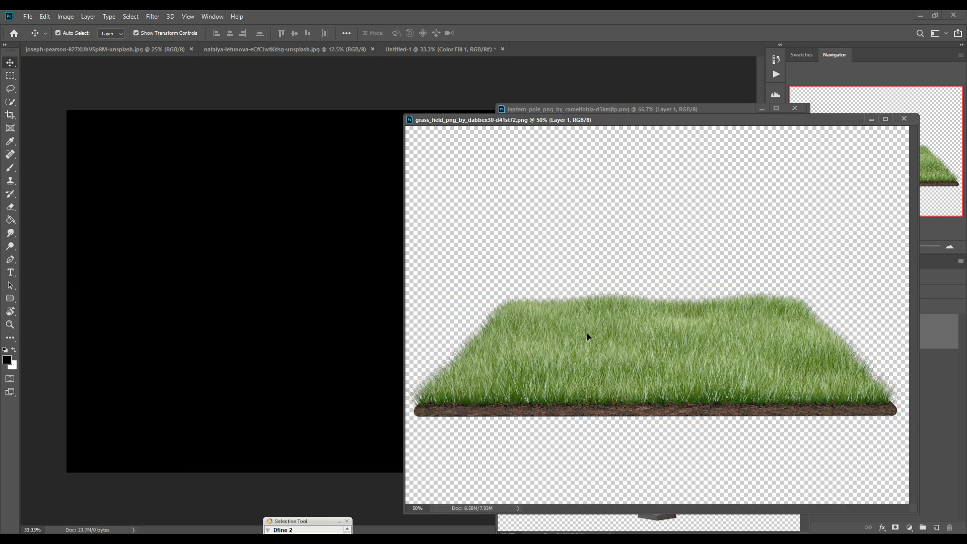
left_click_drag(587, 333, 337, 280)
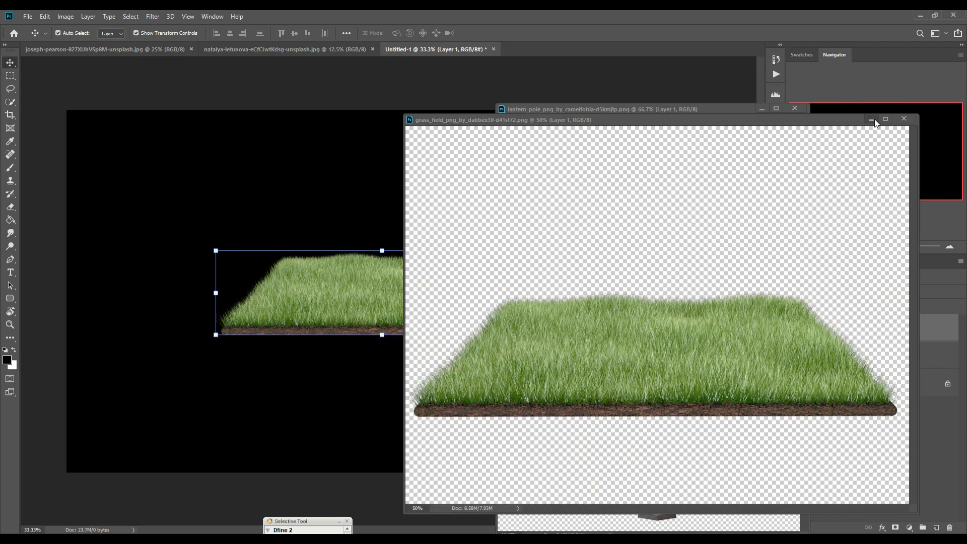
left_click(872, 120)
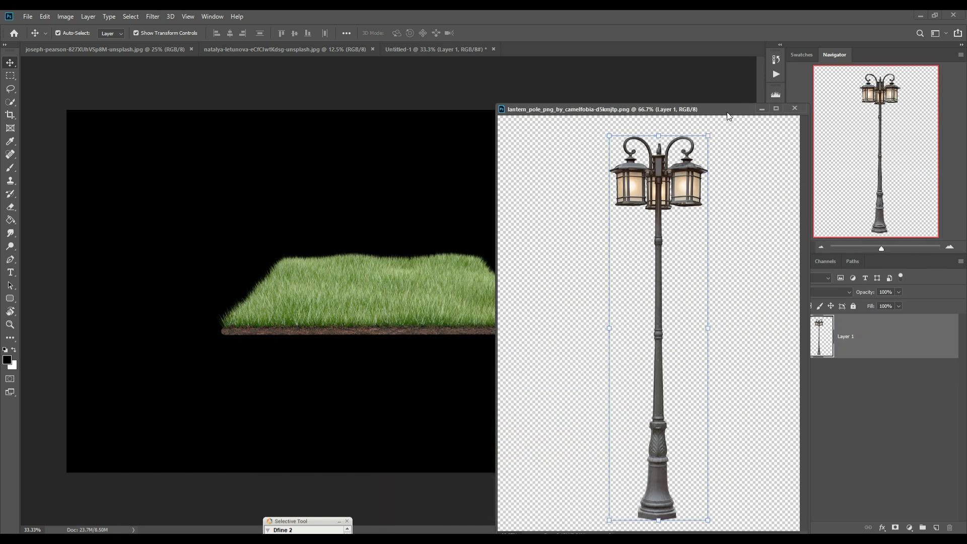
left_click_drag(756, 109, 729, 50)
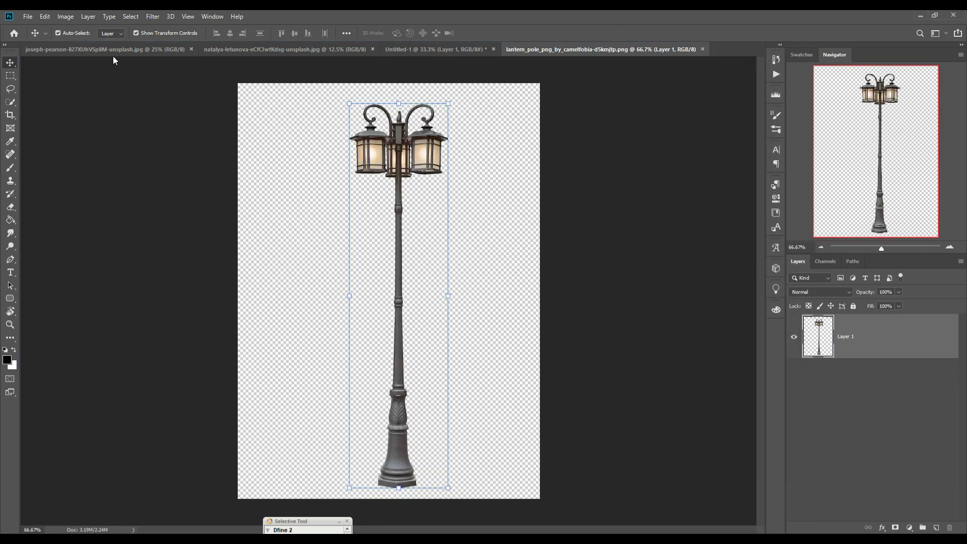
left_click(415, 49)
Free-transform the grass patch slightly wider and place it in the lower middle of the canvas.
mouse_move(416, 283)
left_mouse_down()
mouse_move(413, 373)
mouse_move(402, 378)
left_mouse_up()
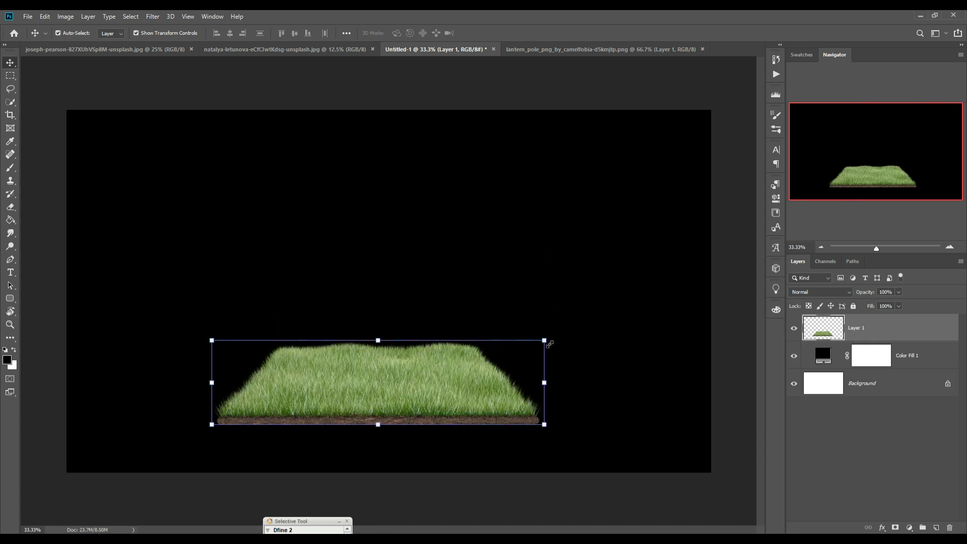
left_click_drag(550, 344, 504, 355)
mouse_move(431, 389)
left_mouse_down()
mouse_move(434, 382)
mouse_move(422, 390)
left_mouse_up()
left_click_drag(522, 349, 495, 356)
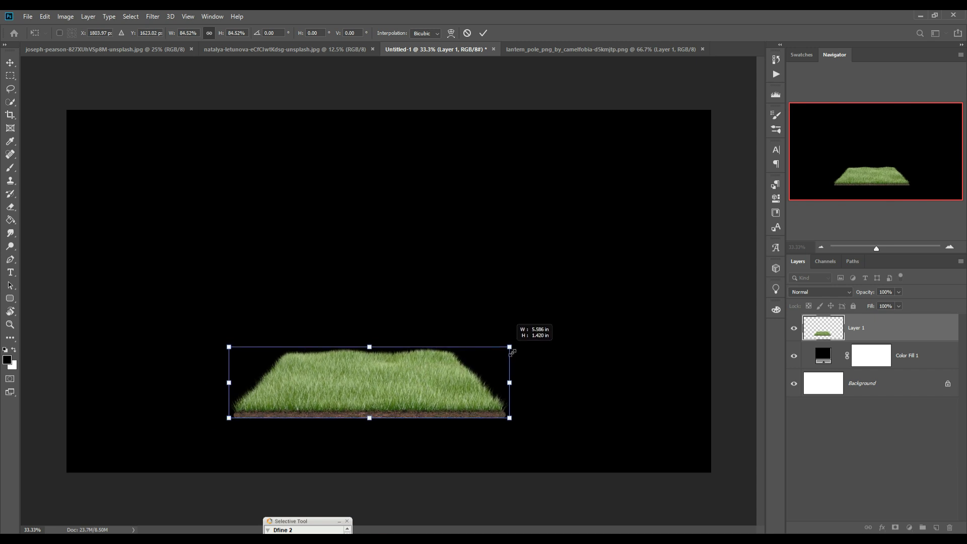
left_click_drag(495, 389, 549, 387)
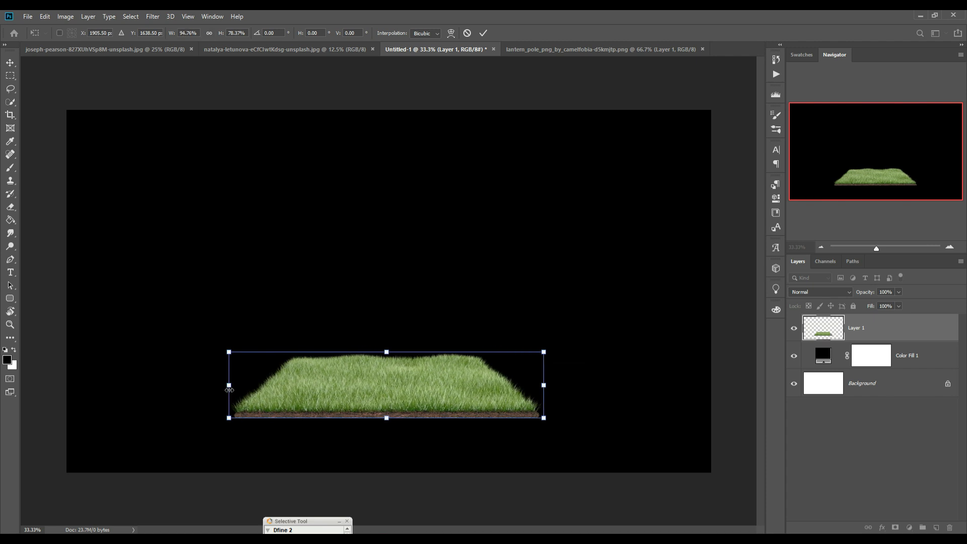
left_click_drag(229, 390, 204, 391)
left_click_drag(358, 396, 366, 386)
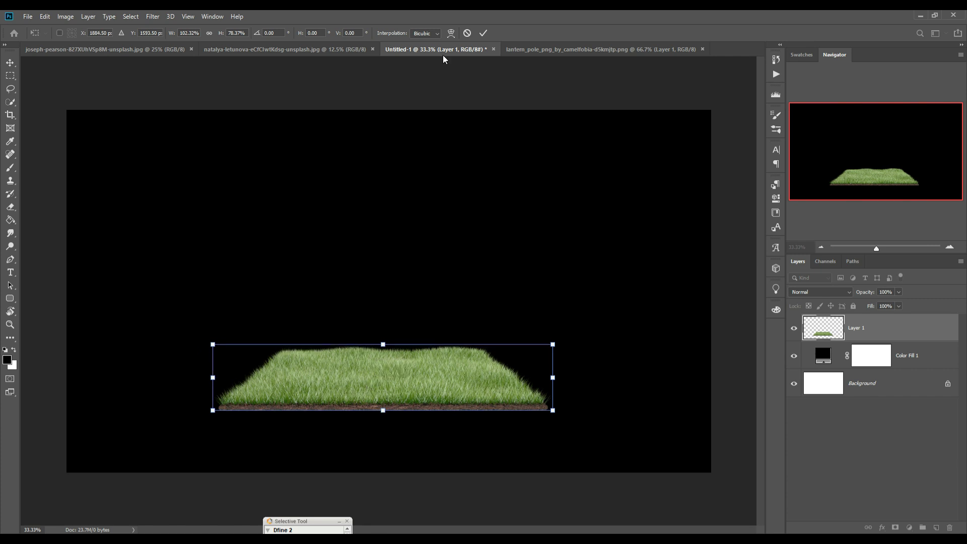
left_click(483, 33)
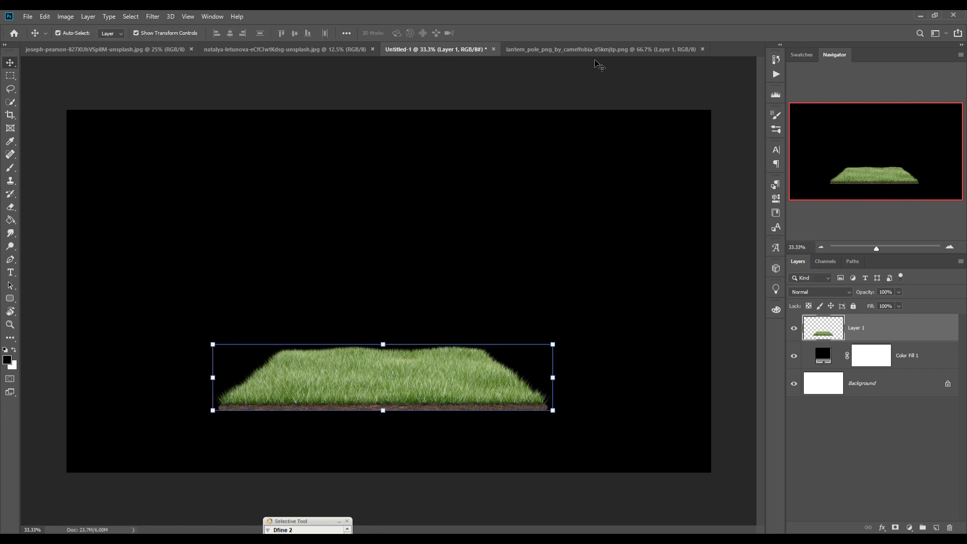
Copy the lamp post onto the grass's left side, scale it to about 121%, and add a layer mask.
left_click_drag(594, 47, 594, 85)
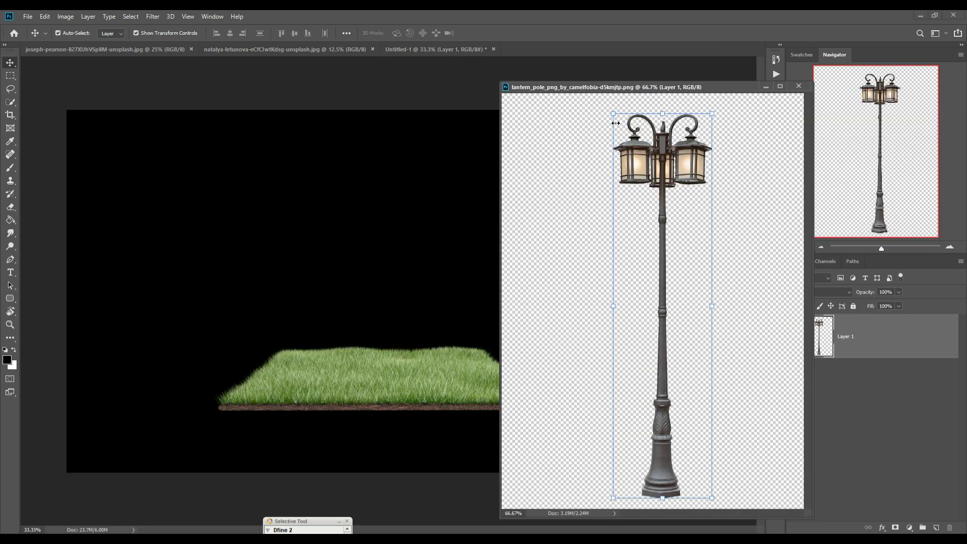
mouse_move(675, 177)
left_mouse_down()
mouse_move(576, 201)
mouse_move(359, 196)
left_mouse_up()
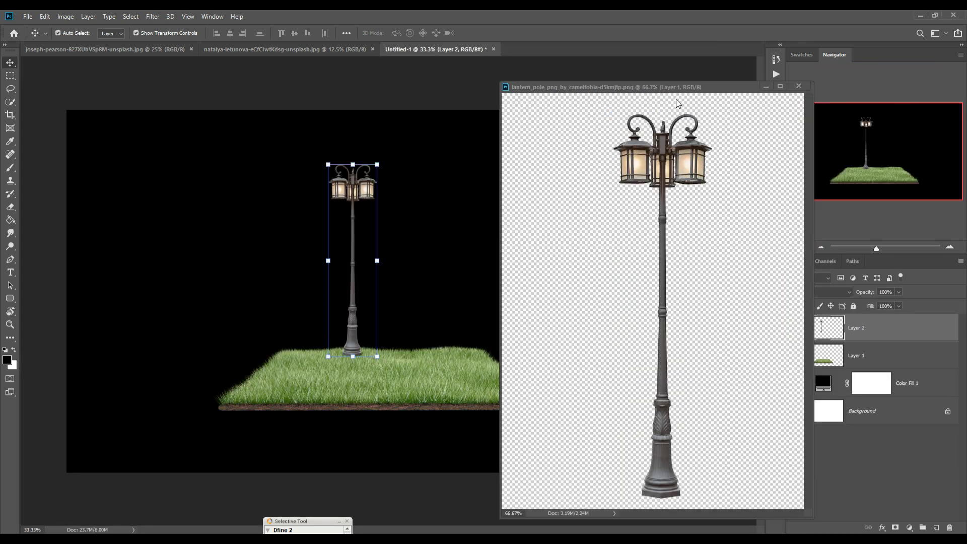
left_click(769, 87)
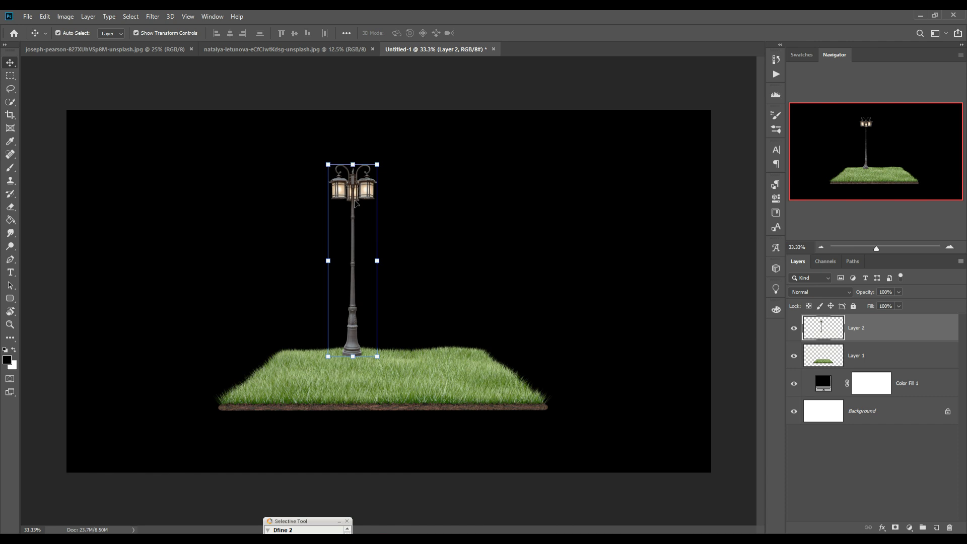
left_click_drag(356, 203, 313, 212)
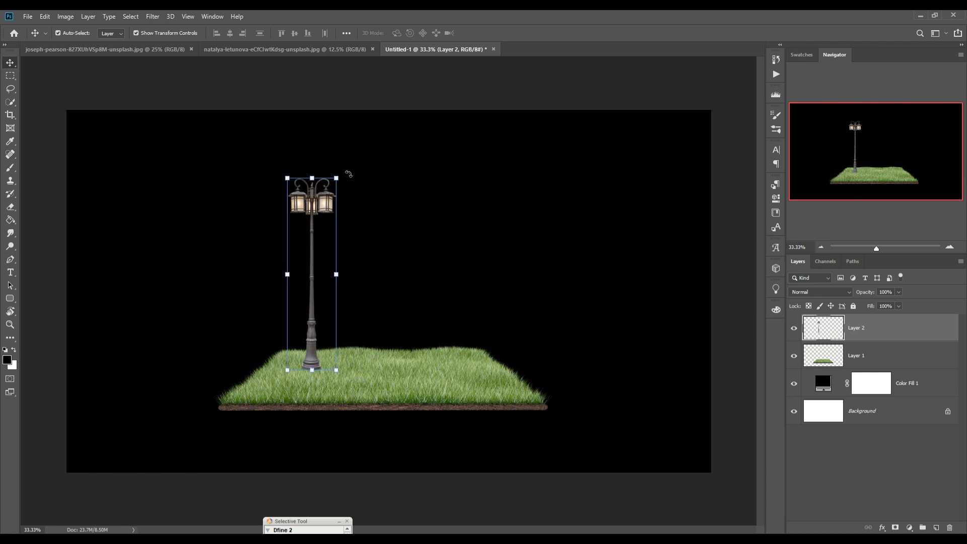
left_click_drag(336, 178, 346, 137)
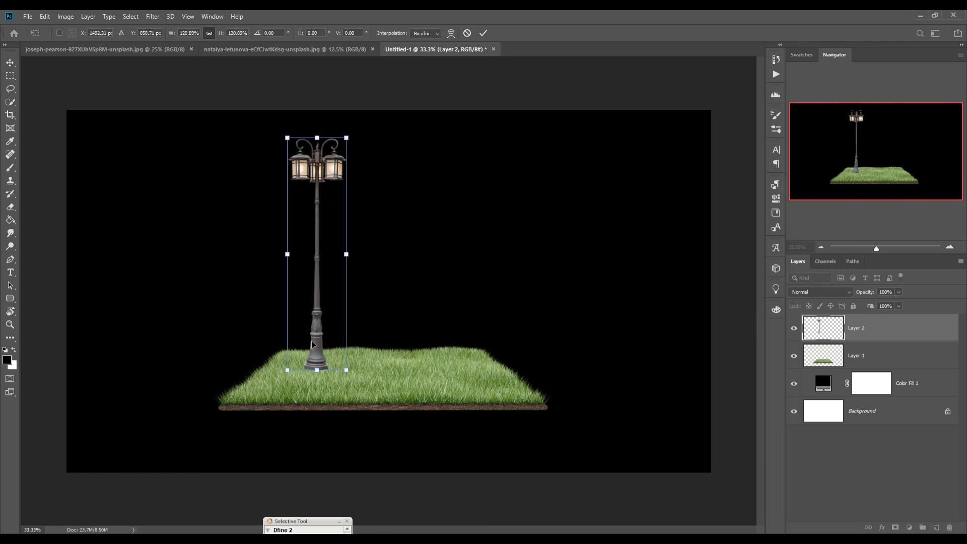
left_click_drag(313, 365, 310, 364)
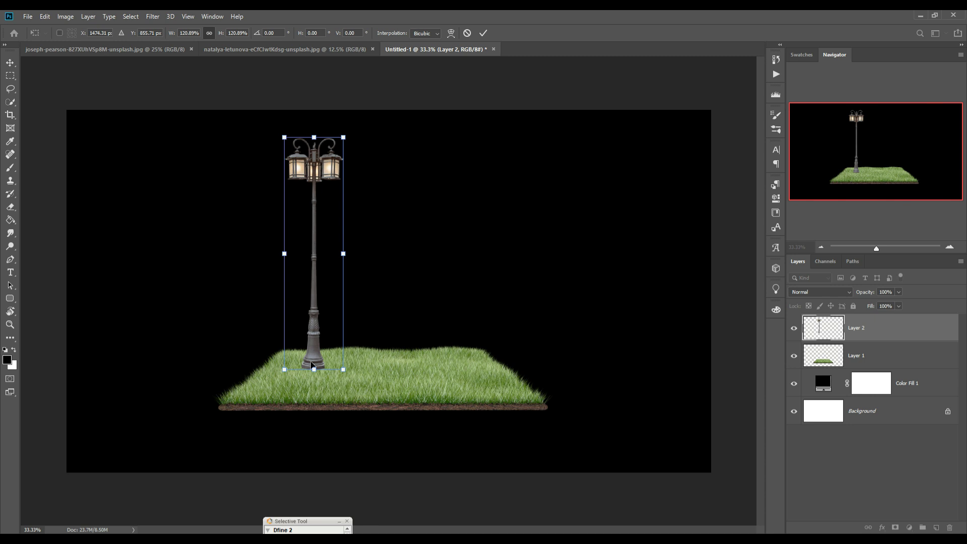
left_click(484, 33)
left_click(895, 527)
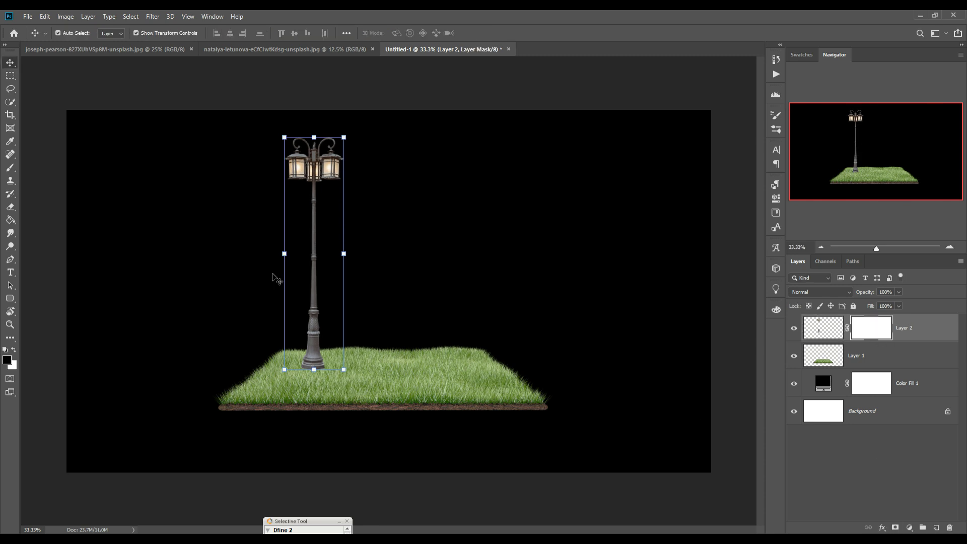
Paint soft black brush strokes on the lamp post mask so its base sinks into the grass.
left_click(8, 170)
left_click(74, 36)
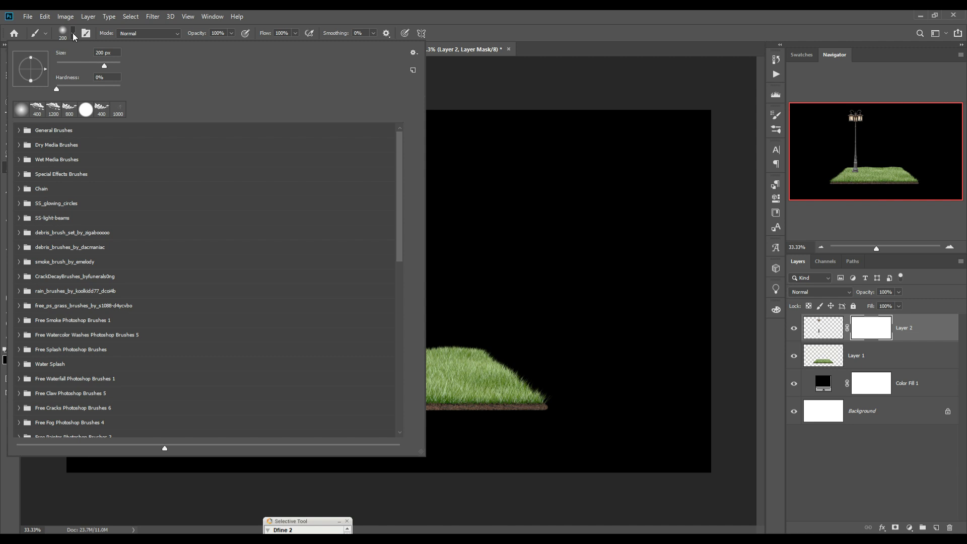
left_click(452, 225)
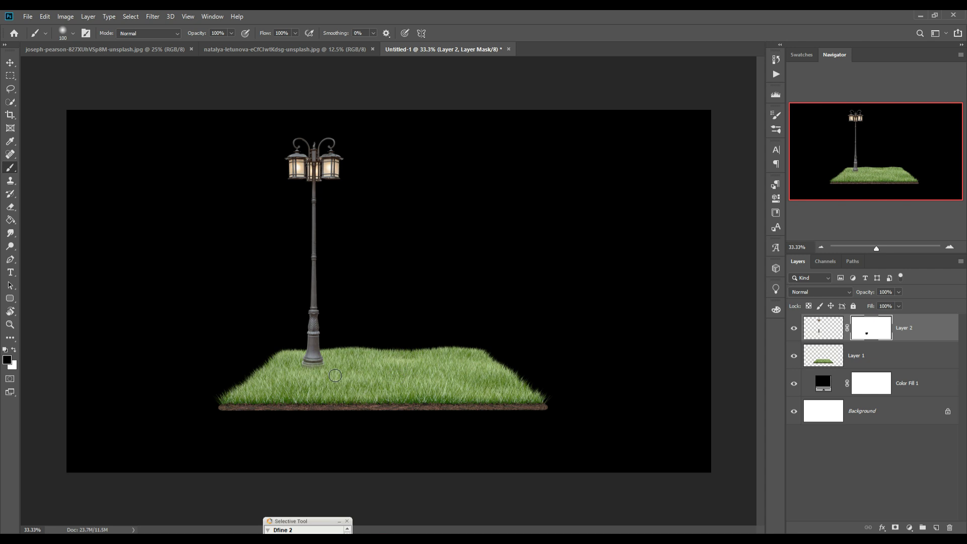
left_click(10, 62)
left_click(247, 53)
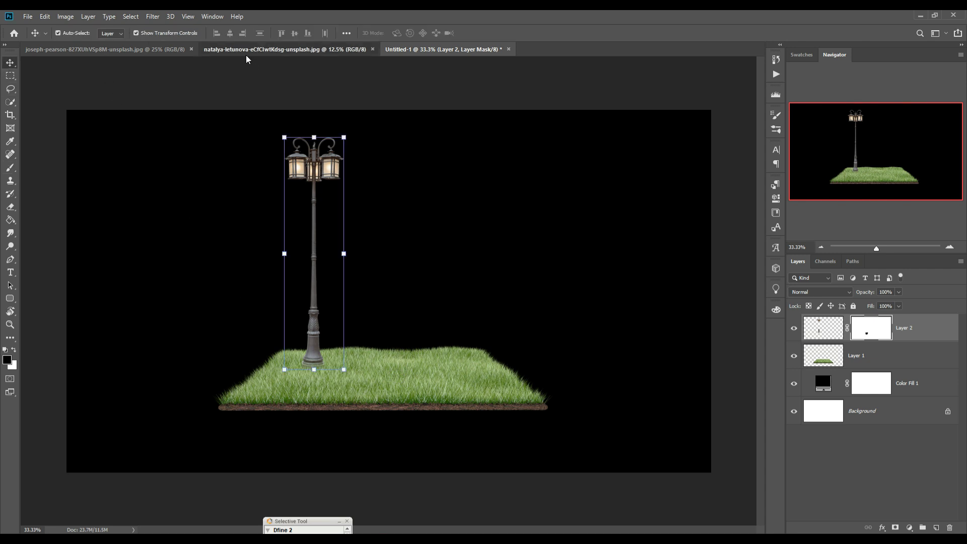
Select the Pen tool and zoom in on the figure's legs.
left_click(10, 259)
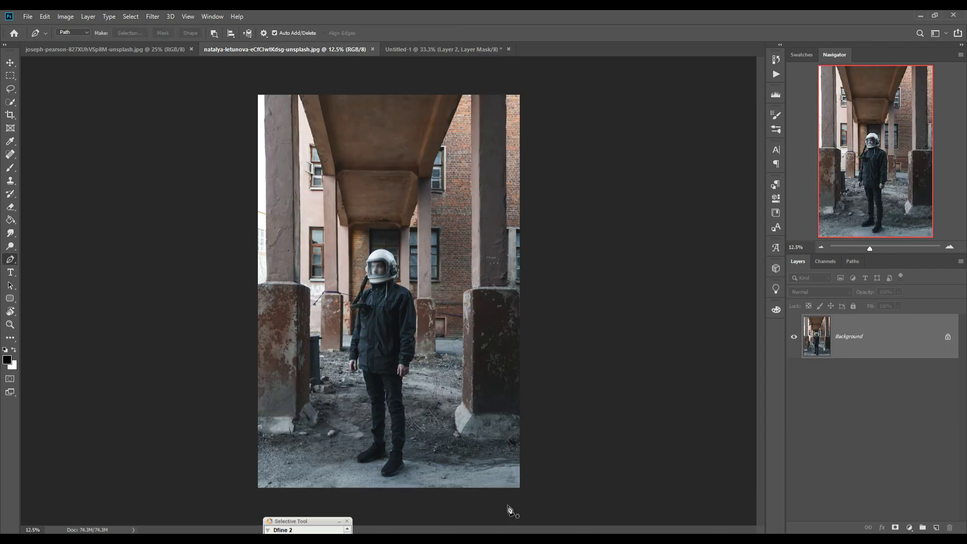
key("ctrl+plus")
key("ctrl+plus")
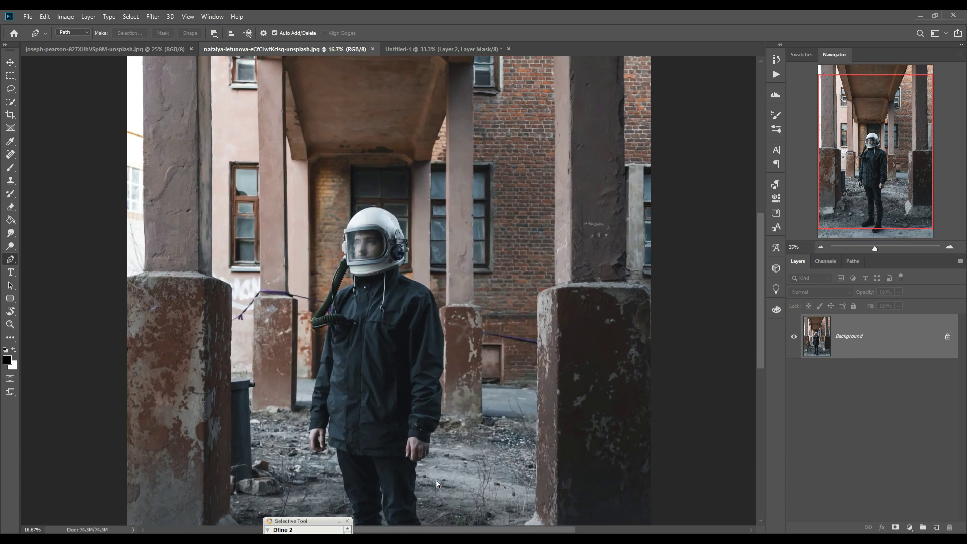
key("ctrl+plus")
key("ctrl+plus")
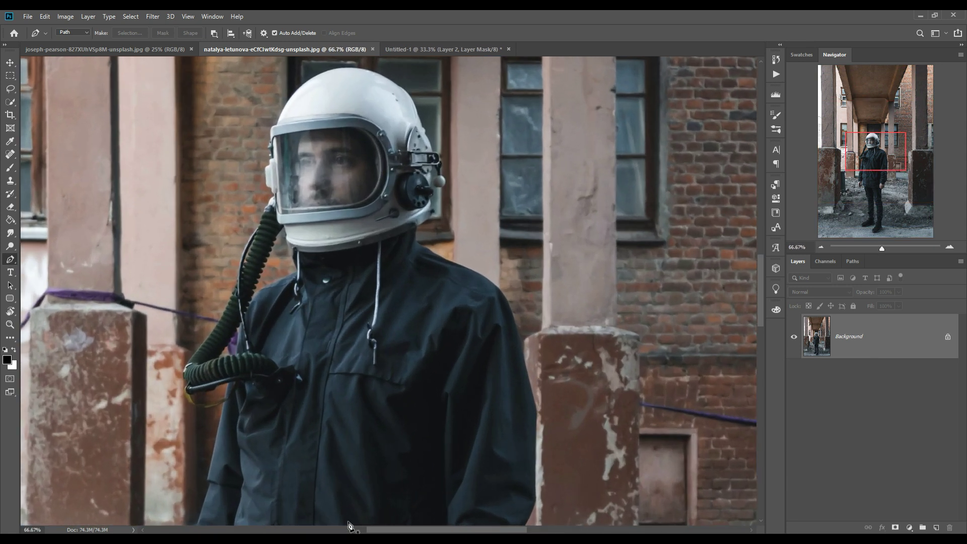
key("ctrl+plus")
key("ctrl+plus")
key("ctrl+plus")
left_click_drag(461, 395, 502, 221)
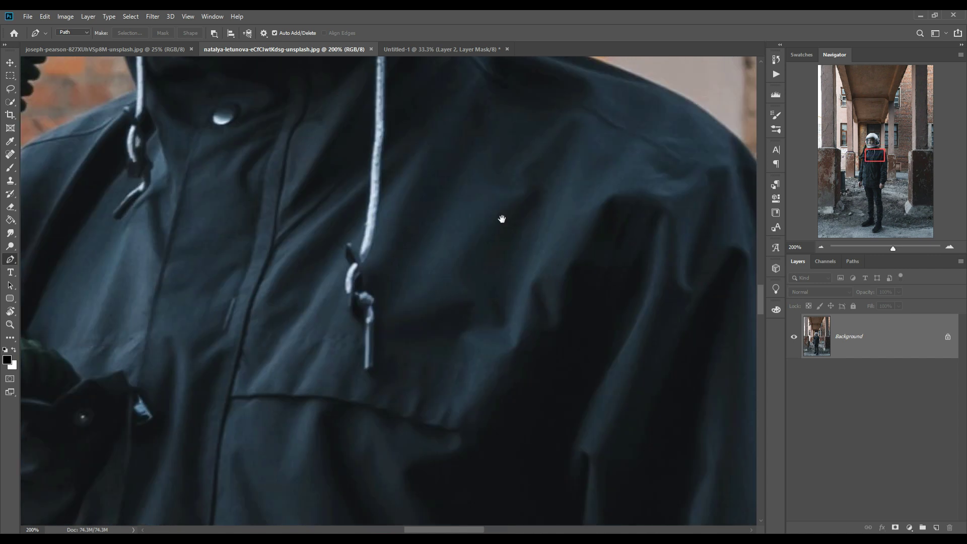
left_click_drag(510, 433, 515, 169)
mouse_move(504, 453)
left_mouse_down()
mouse_move(488, 266)
mouse_move(410, 417)
left_mouse_up()
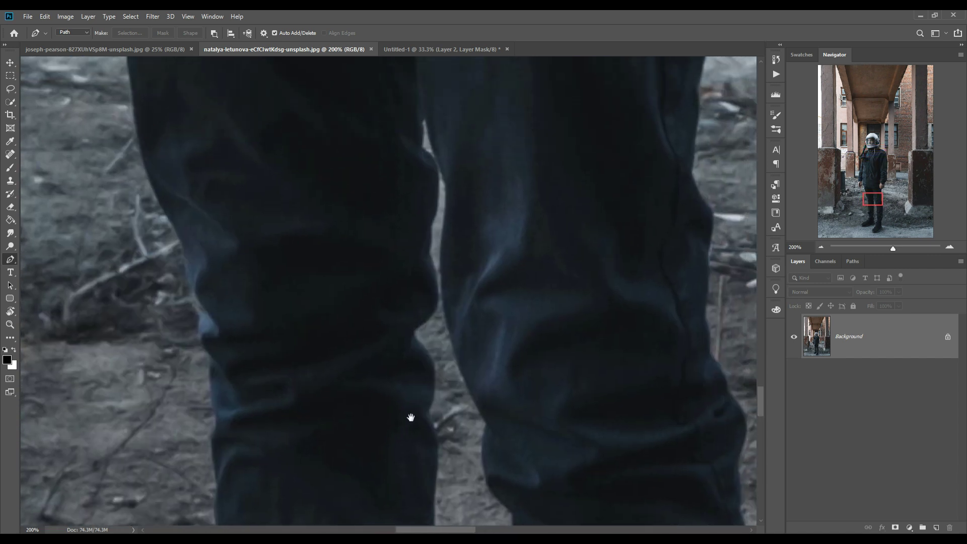
Start the pen path at the inner trouser edge and trace along the shoe sole to the toe.
left_click_drag(421, 117, 421, 128)
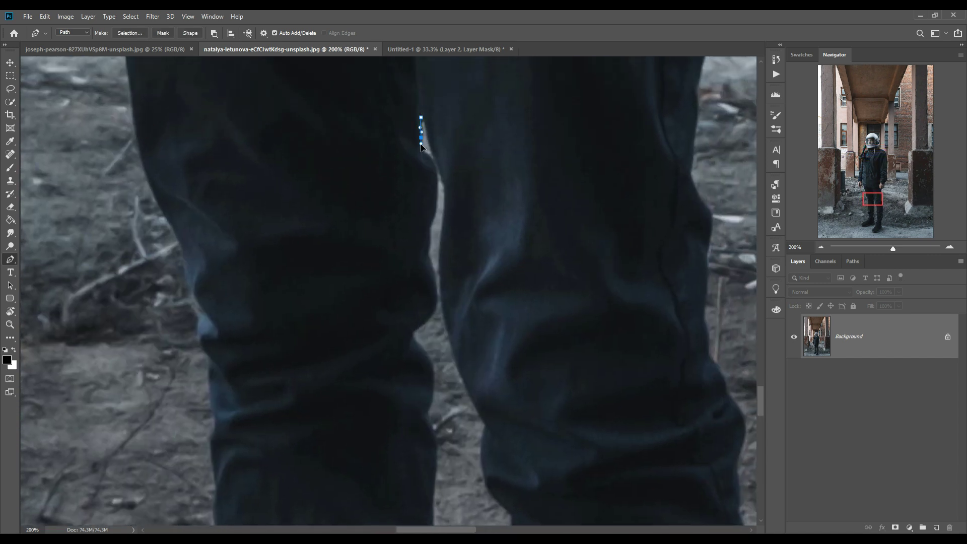
left_click(437, 443)
scroll(438, 453, "down", 5)
left_click(387, 403)
scroll(386, 460, "down", 5)
left_click(409, 256)
left_click_drag(409, 258, 408, 357)
scroll(423, 431, "down", 5)
left_click_drag(438, 236, 349, 431)
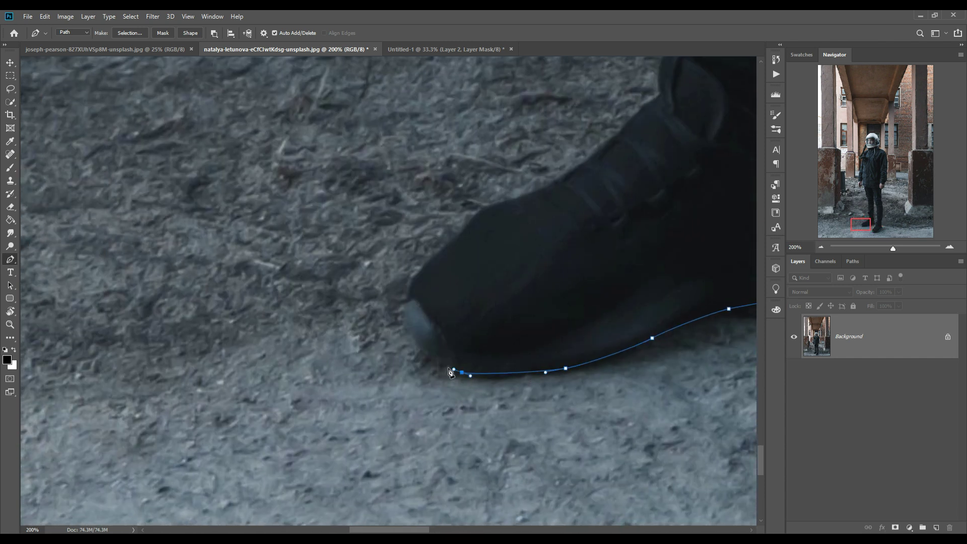
mouse_move(350, 432)
left_mouse_down()
mouse_move(484, 215)
mouse_move(476, 236)
left_mouse_up()
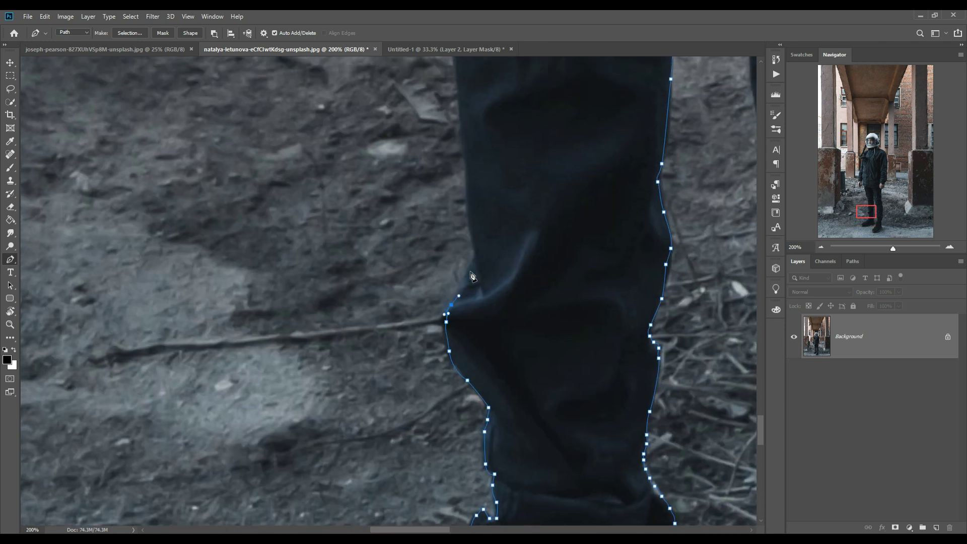
Continue the path up the trouser leg, coat, hand and sleeve on the figure's left side.
mouse_move(473, 182)
left_mouse_down()
mouse_move(491, 372)
mouse_move(356, 106)
mouse_move(335, 233)
left_mouse_up()
mouse_move(278, 202)
left_mouse_down()
mouse_move(278, 106)
mouse_move(301, 191)
mouse_move(272, 237)
mouse_move(268, 356)
left_mouse_up()
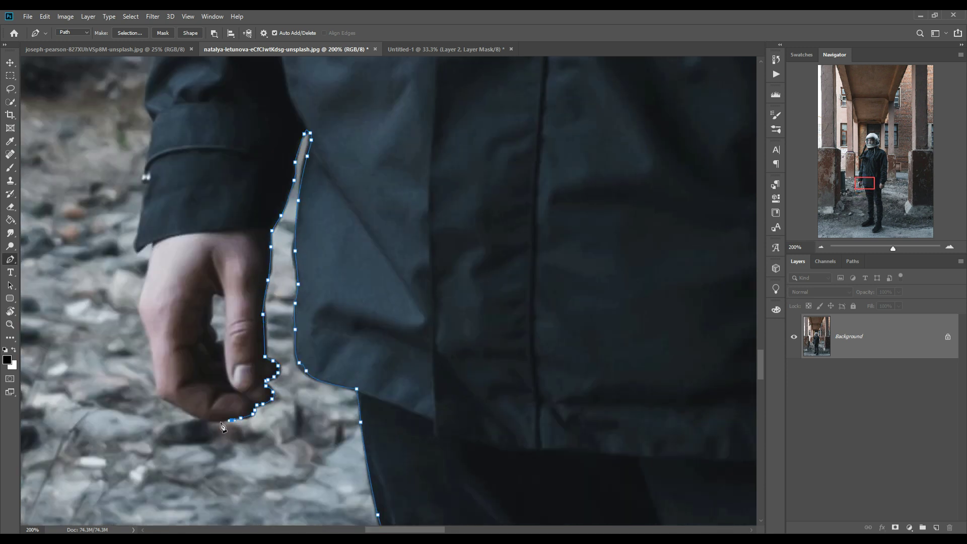
left_click_drag(158, 363, 154, 251)
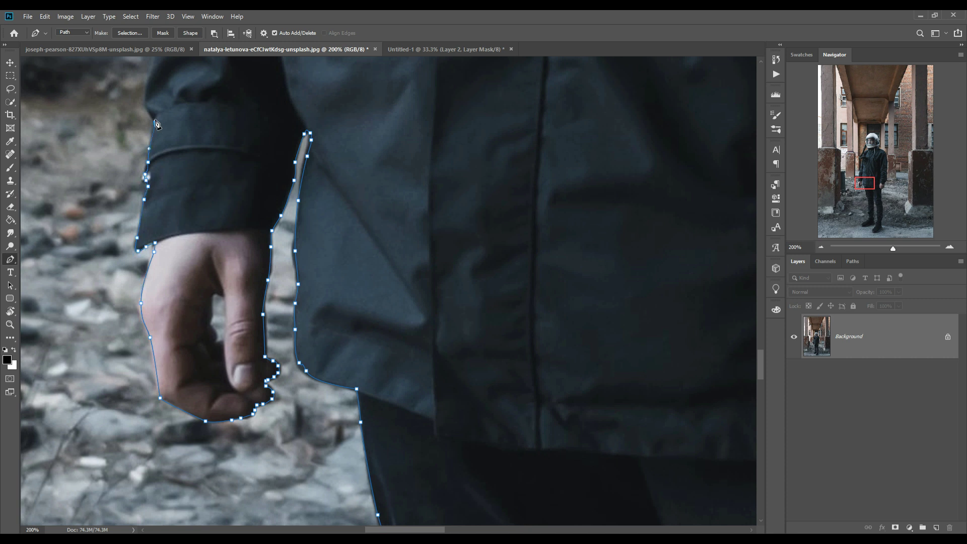
left_click_drag(156, 124, 208, 208)
left_click_drag(226, 105, 269, 160)
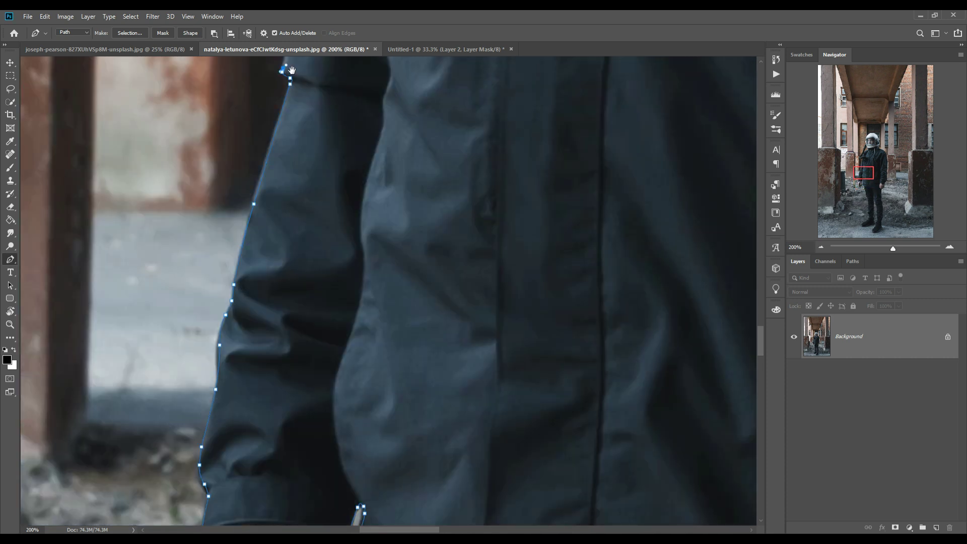
Extend the pen path around the hose, over the helmet's top and right edge, and its knob.
left_click_drag(291, 70, 333, 342)
mouse_move(245, 369)
left_mouse_down()
mouse_move(209, 351)
mouse_move(256, 232)
left_mouse_up()
left_click_drag(340, 91, 419, 266)
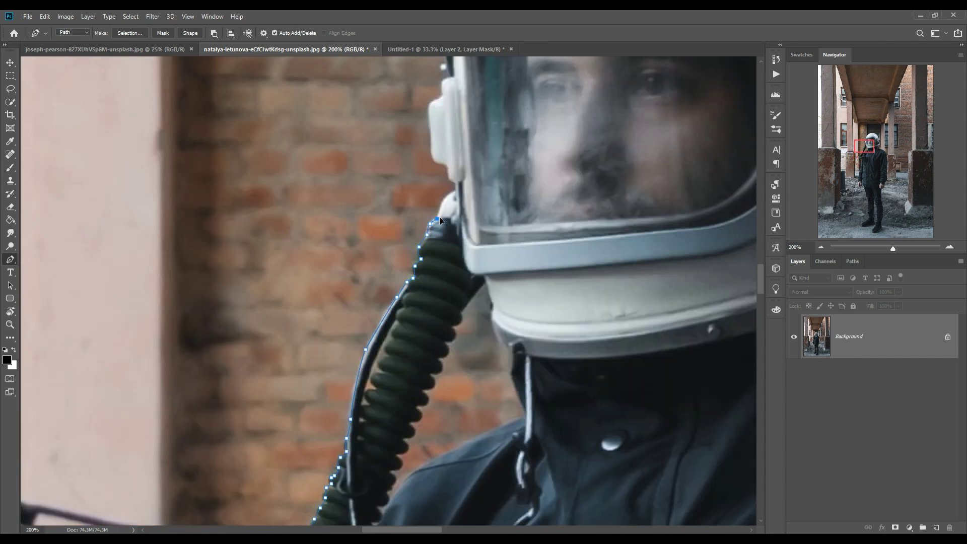
left_click_drag(455, 82, 446, 254)
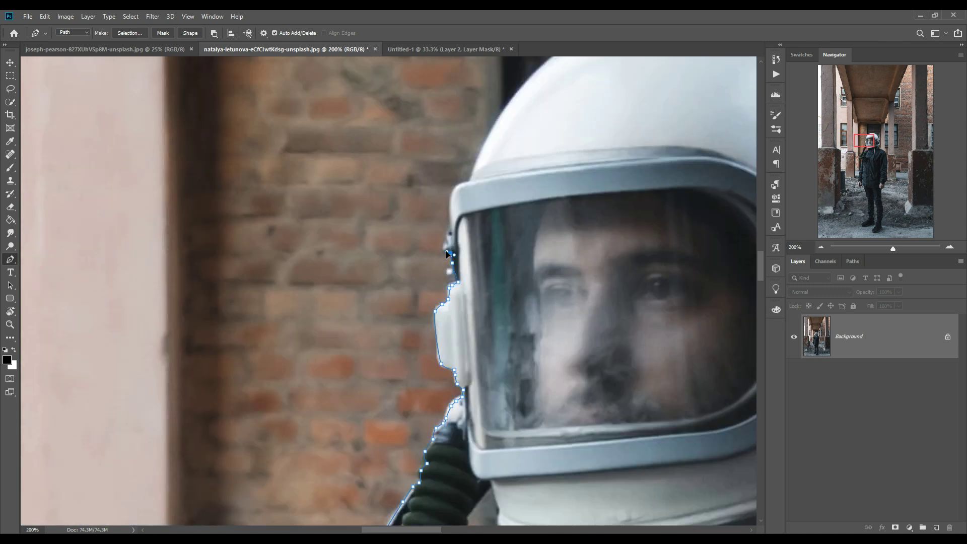
left_click_drag(463, 187, 317, 320)
left_click(390, 193)
left_click(410, 176)
left_click(439, 160)
left_click(466, 152)
left_click(523, 143)
left_click(596, 155)
left_click(673, 199)
mouse_move(712, 235)
left_mouse_down()
mouse_move(729, 266)
mouse_move(260, 233)
left_mouse_up()
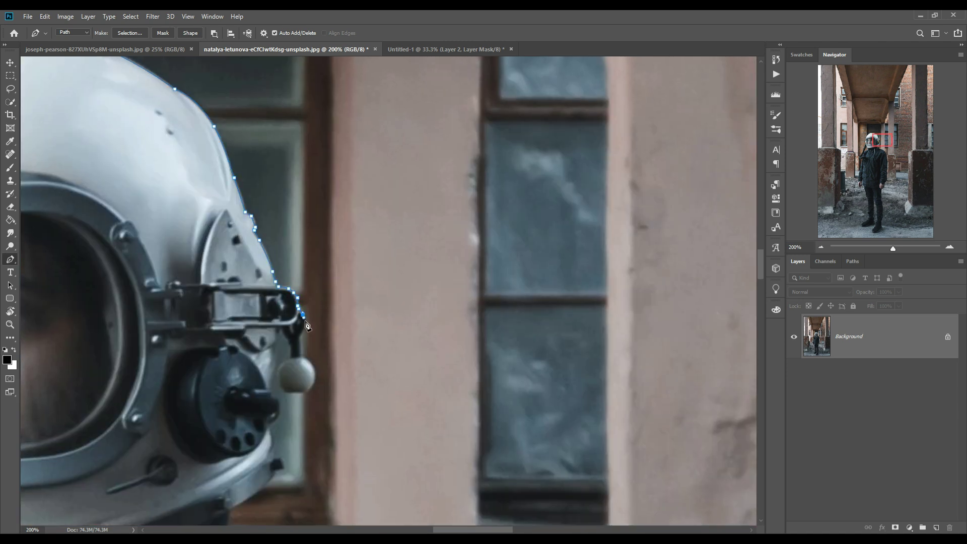
left_click(286, 391)
left_click(280, 377)
left_click(294, 347)
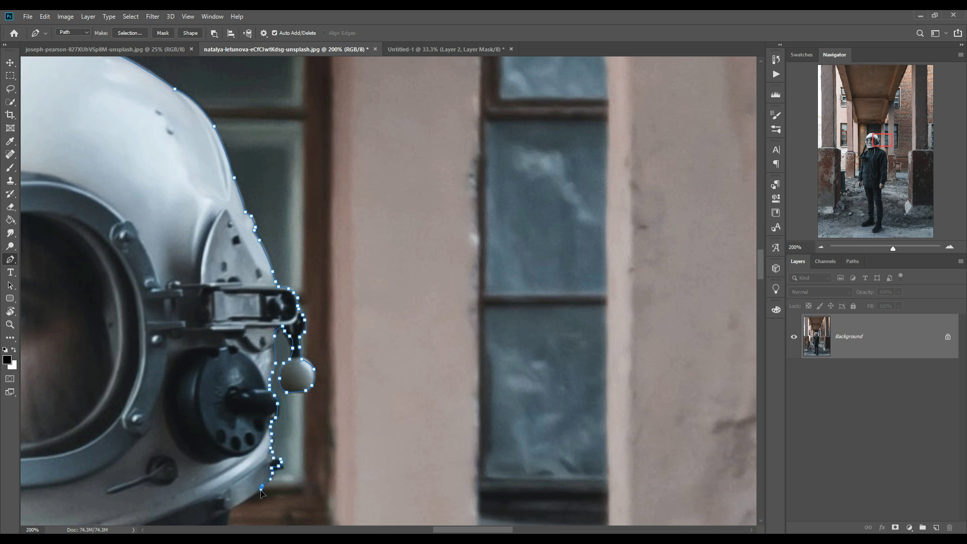
Trace the path down the jacket's right edge, around the cuff and the fist.
left_click_drag(262, 492, 427, 263)
left_click_drag(638, 419, 410, 211)
left_click(432, 288)
left_click_drag(432, 287, 291, 113)
left_click(318, 234)
left_click_drag(345, 339, 347, 357)
left_click(349, 477)
left_click_drag(349, 476, 377, 316)
left_click(338, 443)
left_click_drag(339, 444, 322, 126)
left_click_drag(336, 335, 335, 373)
left_click(335, 414)
left_click_drag(312, 480, 304, 498)
left_click_drag(303, 499, 397, 268)
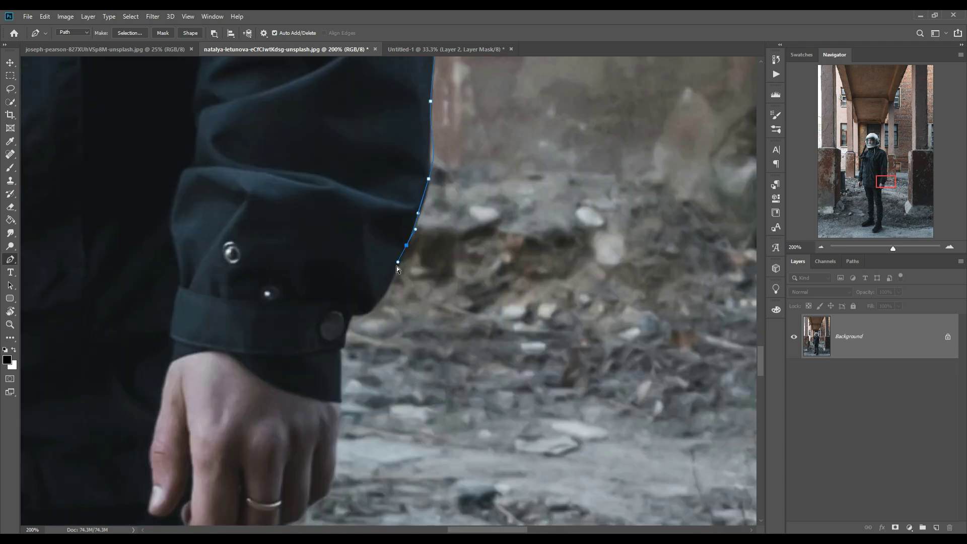
left_click(382, 296)
left_click(366, 310)
left_click_drag(352, 318, 348, 323)
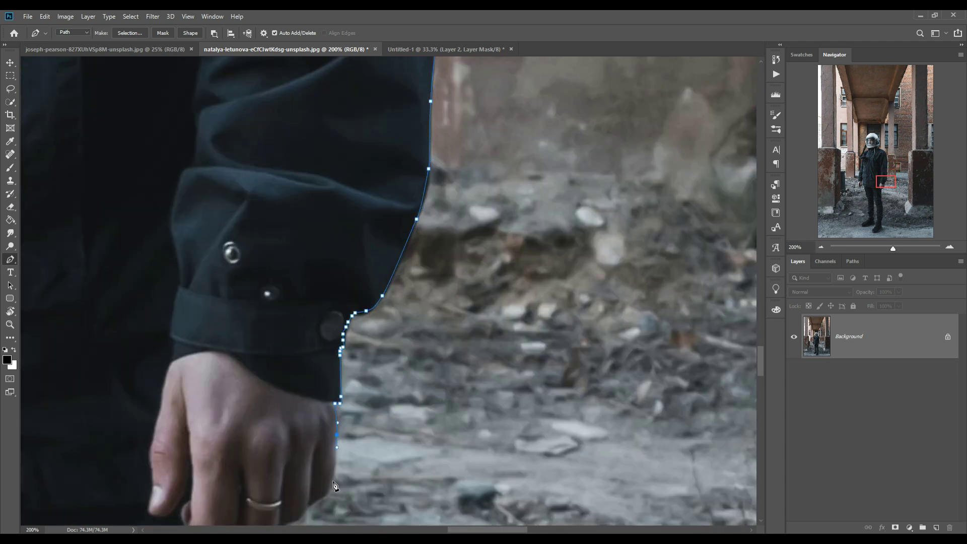
left_click(334, 485)
left_click_drag(334, 485, 426, 276)
left_click(417, 290)
left_click(404, 295)
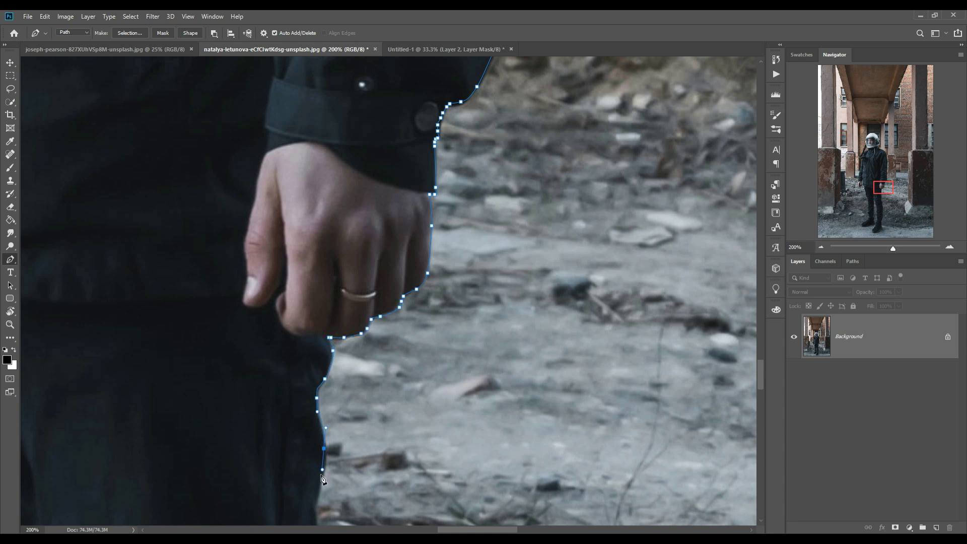
Trace the path down the right trouser leg and around the right shoe.
left_click_drag(323, 479, 353, 212)
left_click(372, 432)
left_click_drag(372, 432, 354, 197)
left_click(360, 302)
left_click(381, 345)
left_click(392, 458)
left_click_drag(392, 459, 371, 179)
left_click(388, 425)
left_click_drag(388, 426, 448, 143)
left_click_drag(447, 309, 445, 334)
left_click(405, 476)
left_click_drag(406, 476, 456, 254)
left_click(428, 357)
left_click_drag(433, 421, 439, 427)
left_click_drag(458, 439, 440, 230)
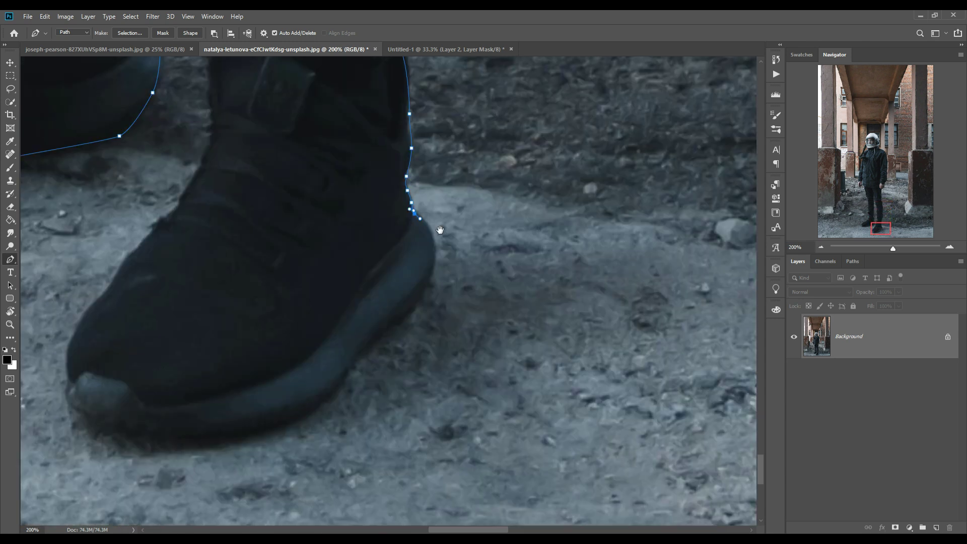
left_click(381, 334)
left_click(161, 445)
left_click(67, 352)
left_click(138, 249)
left_click(193, 177)
left_click(212, 87)
Close the path up the inner leg to the knees and load it as a selection.
left_click_drag(215, 88, 290, 305)
left_click(282, 197)
left_click(272, 101)
left_click_drag(272, 101, 292, 282)
left_click(285, 217)
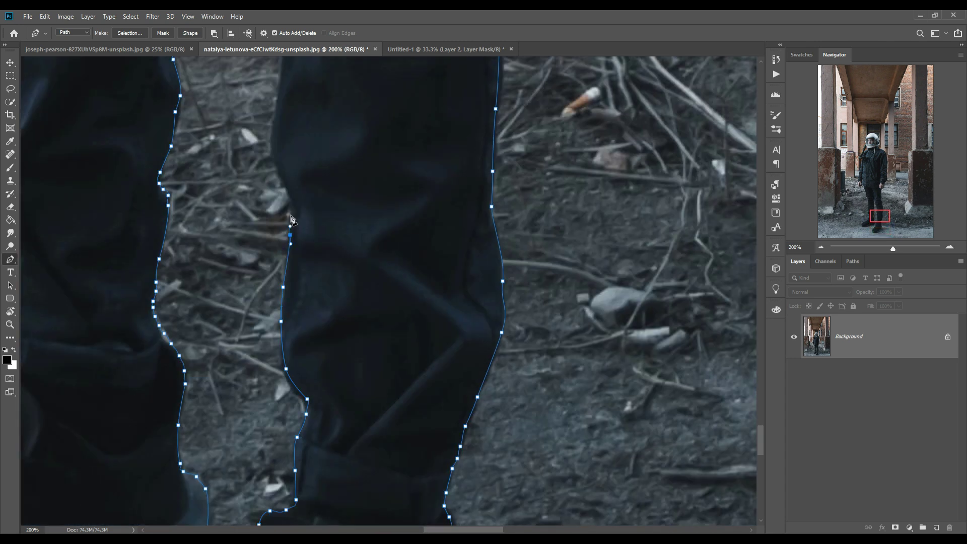
left_click_drag(290, 166, 320, 290)
left_click(307, 197)
left_click(282, 101)
left_click_drag(282, 101, 290, 283)
left_click(292, 202)
left_click_drag(290, 131, 297, 302)
left_click(298, 129)
key("ctrl+0")
Copy the selected figure to Layer 1 and hide the Background layer.
key("ctrl+Return")
left_click(131, 16)
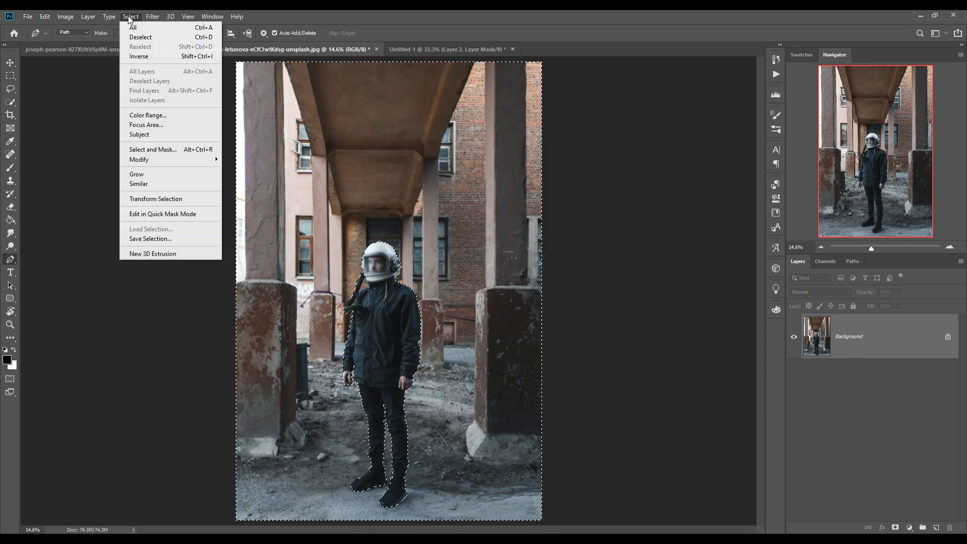
key("ctrl+j")
left_click(794, 382)
scroll(361, 276, "up", 6)
scroll(312, 226, "up", 4)
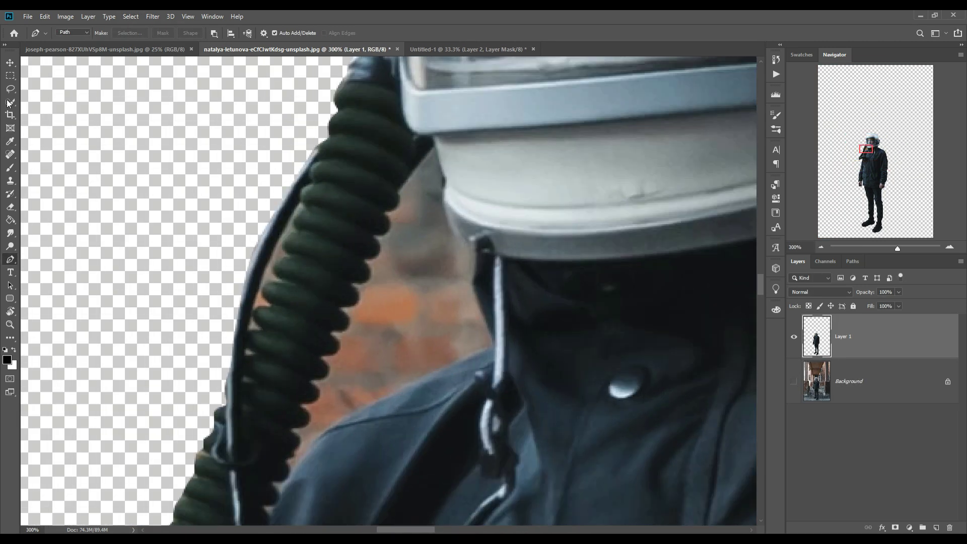
Lasso and delete the background gap between hose and cable and the orange shoulder patch.
key("l")
left_click_drag(259, 290, 259, 292)
key("Delete")
left_click_drag(434, 146, 414, 174)
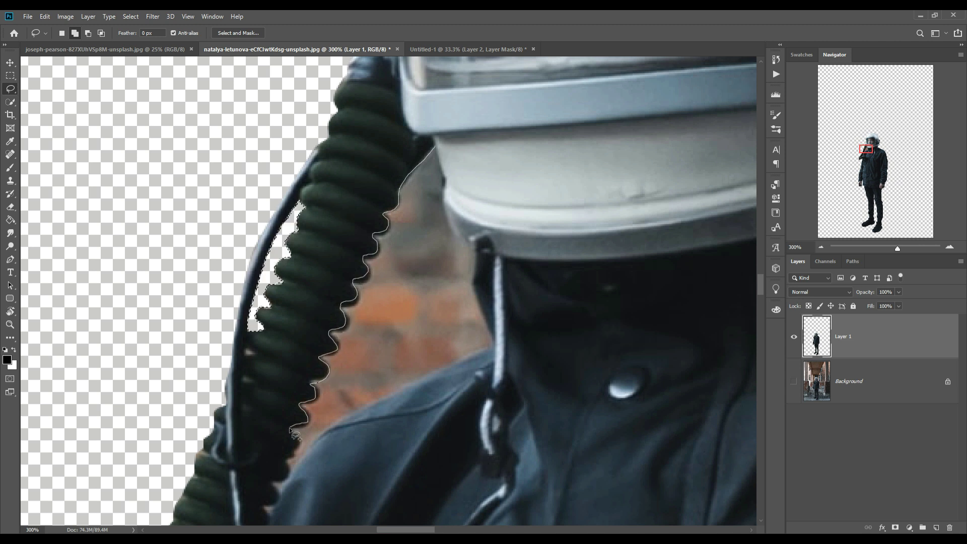
mouse_move(285, 494)
left_mouse_down()
mouse_move(429, 375)
mouse_move(481, 317)
left_mouse_up()
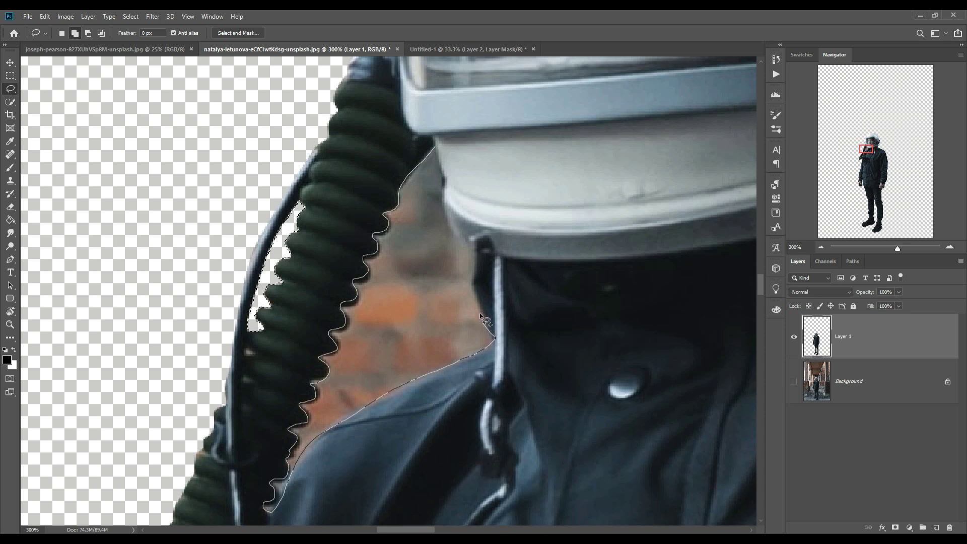
left_click_drag(448, 216, 434, 147)
key("Delete")
Lasso and delete the purple background patch beside the hose.
key("ctrl+0")
scroll(286, 353, "up", 3)
scroll(286, 353, "up", 4)
scroll(382, 197, "up", 2)
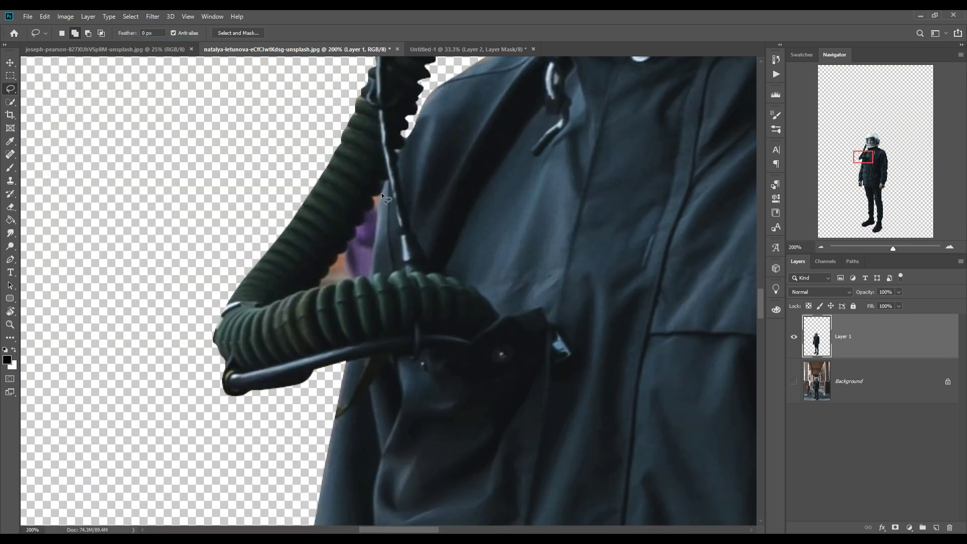
left_click_drag(373, 267, 374, 272)
key("Delete")
left_click(130, 16)
left_click(141, 39)
Drag the cut-out figure into the Untitled-1 composite and close its original photo.
key("v")
key("ctrl+0")
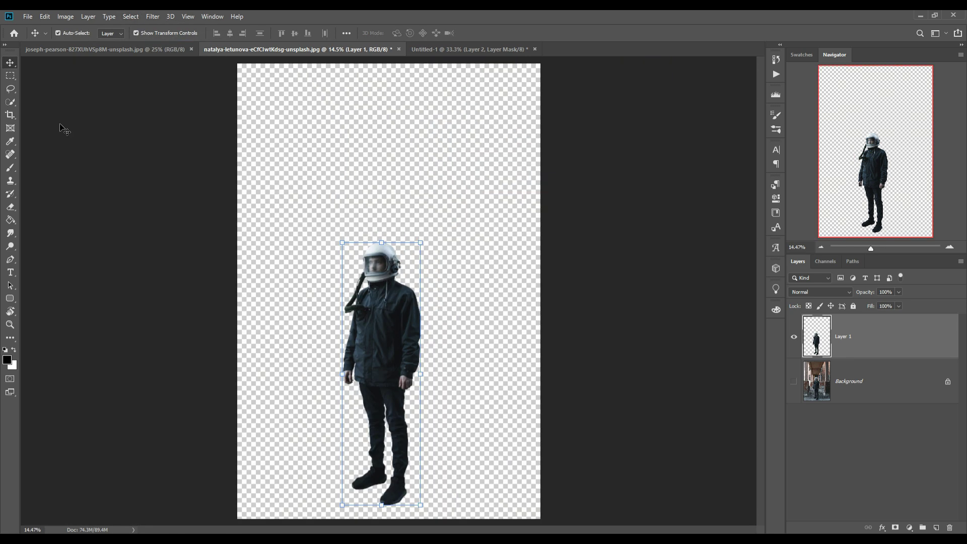
left_click_drag(298, 48, 716, 95)
left_click_drag(739, 367, 403, 252)
key("ctrl+w")
Scale the figure down and stand it on the grass right of the lamp.
key("ctrl+t")
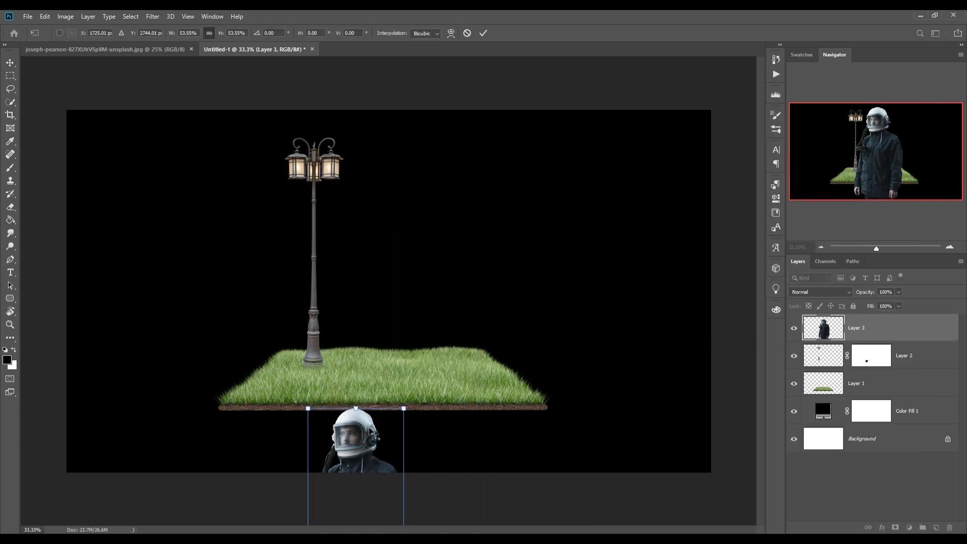
left_click_drag(403, 409, 423, 280)
left_click_drag(396, 378, 419, 298)
left_click_drag(448, 199, 433, 227)
mouse_move(414, 303)
left_mouse_down()
mouse_move(398, 305)
mouse_move(420, 303)
left_mouse_up()
key("Return")
key("ctrl+t")
left_click_drag(441, 217, 440, 236)
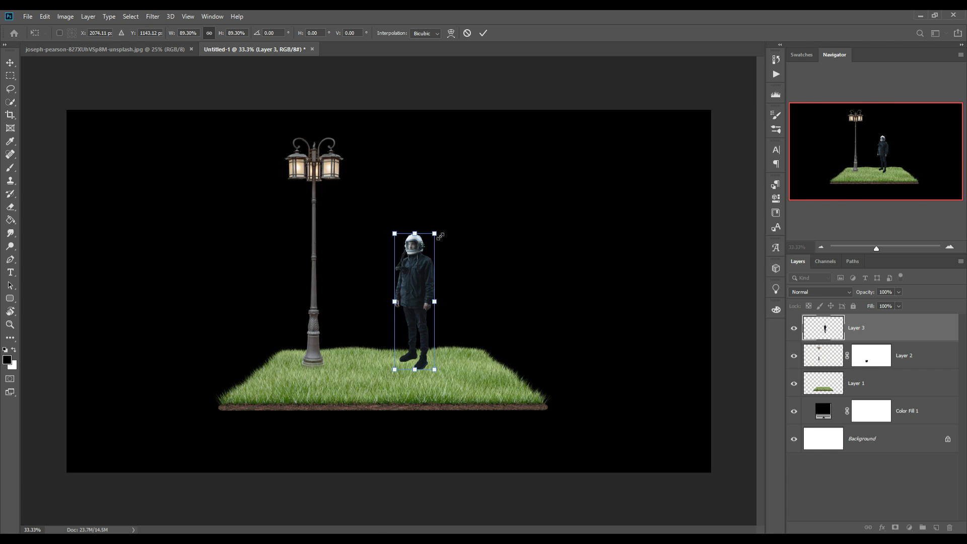
Add a layer mask to the figure's layer and pick the Brush.
key("Return")
left_click(895, 528)
key("b")
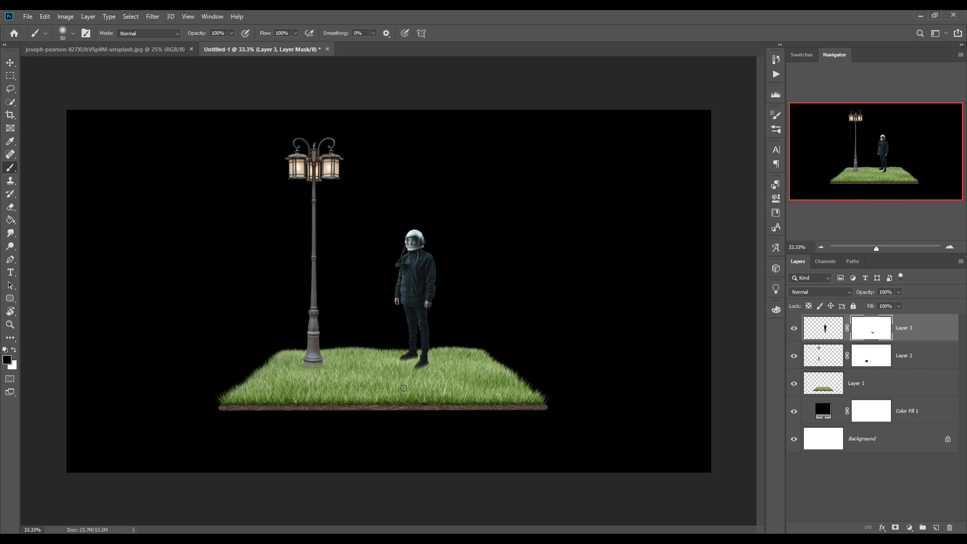
On a new layer above the lamp, paint a black shadow under the feet and stretch it wide.
left_click(10, 61)
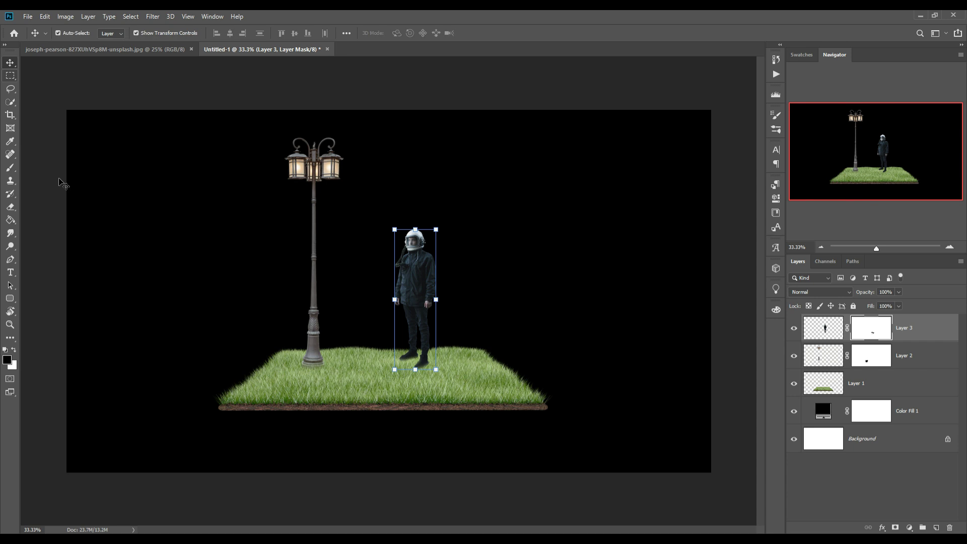
left_click(907, 356)
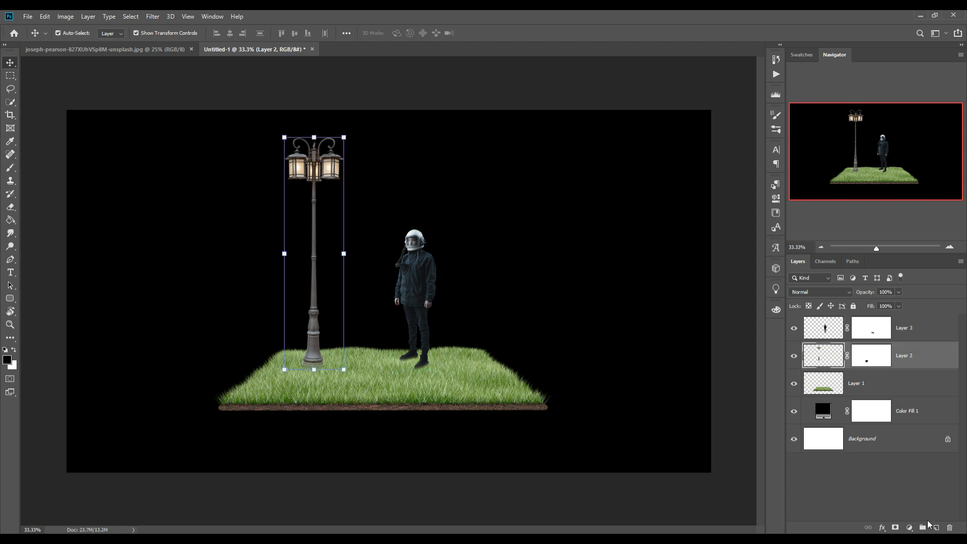
left_click(937, 528)
left_click(10, 167)
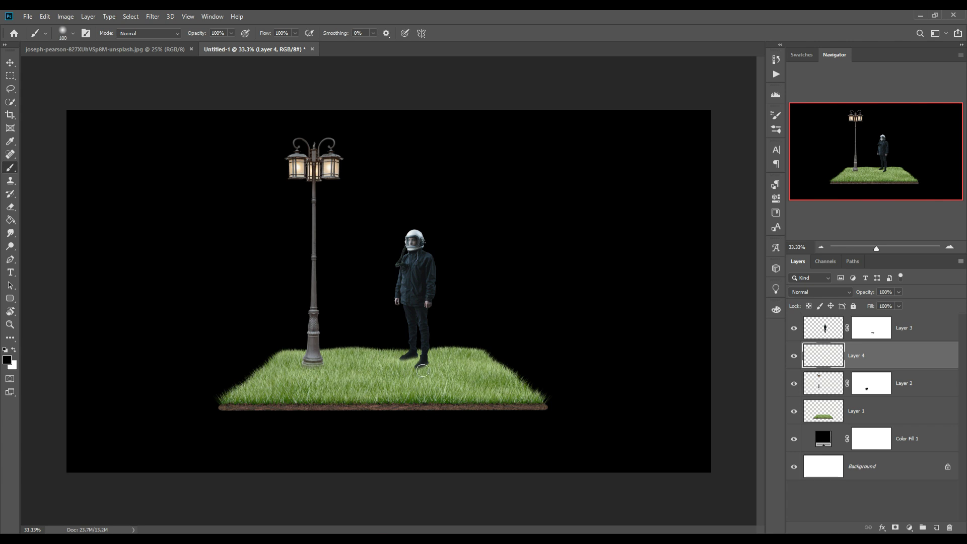
left_click(415, 364)
left_click(10, 63)
left_click_drag(433, 363, 633, 362)
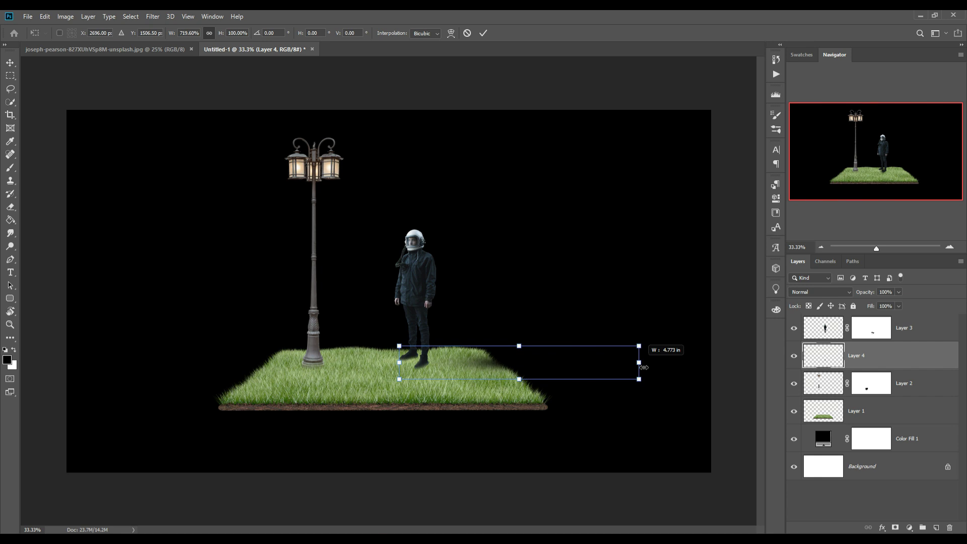
left_click_drag(549, 371, 412, 363)
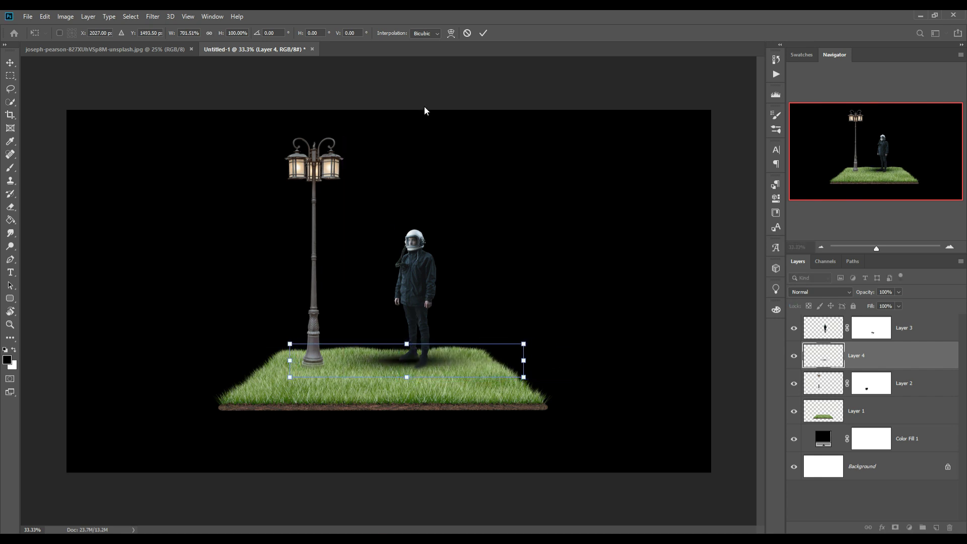
left_click(483, 33)
Duplicate the shadow layer, then tilt and move the copy under the figure's feet.
right_click(844, 354)
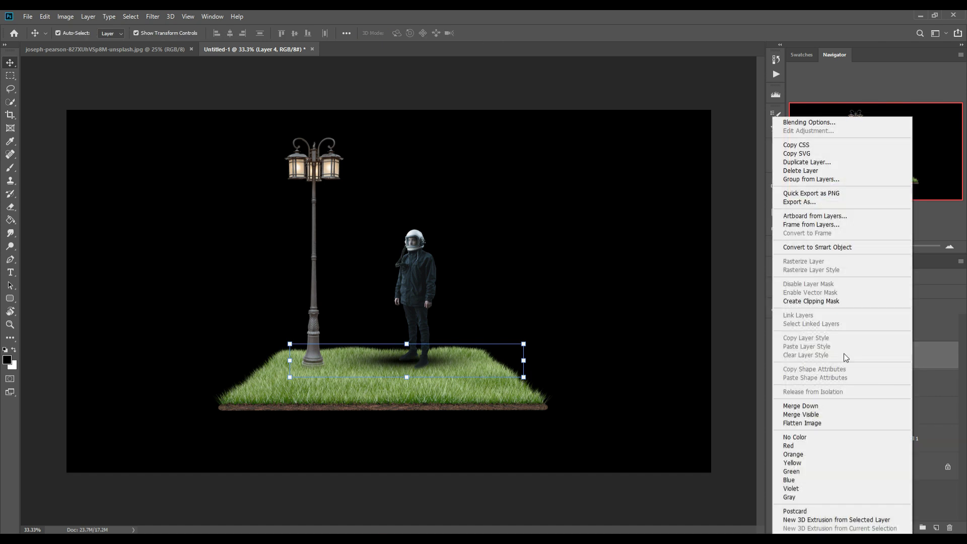
left_click(806, 163)
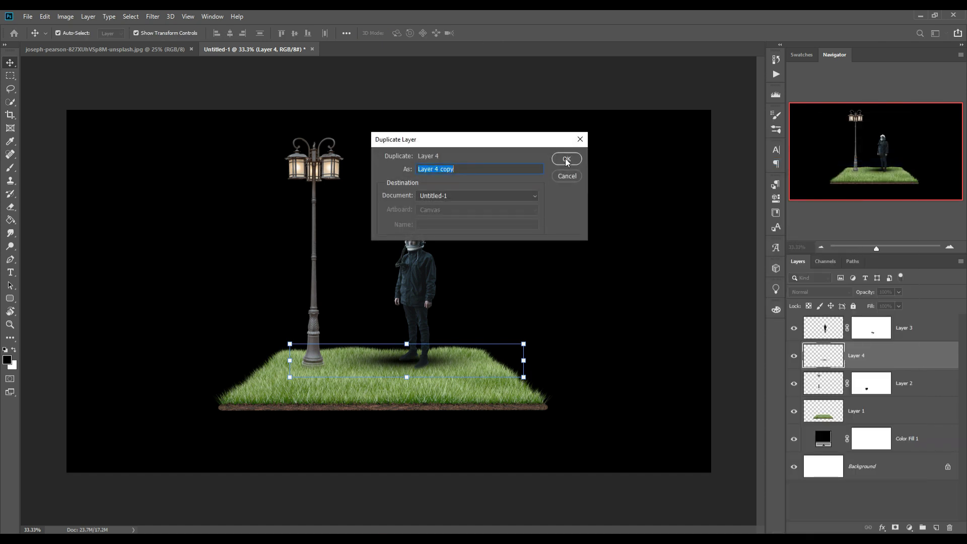
left_click(566, 159)
key("ctrl+t")
mouse_move(535, 335)
left_mouse_down()
mouse_move(526, 321)
mouse_move(421, 360)
left_mouse_up()
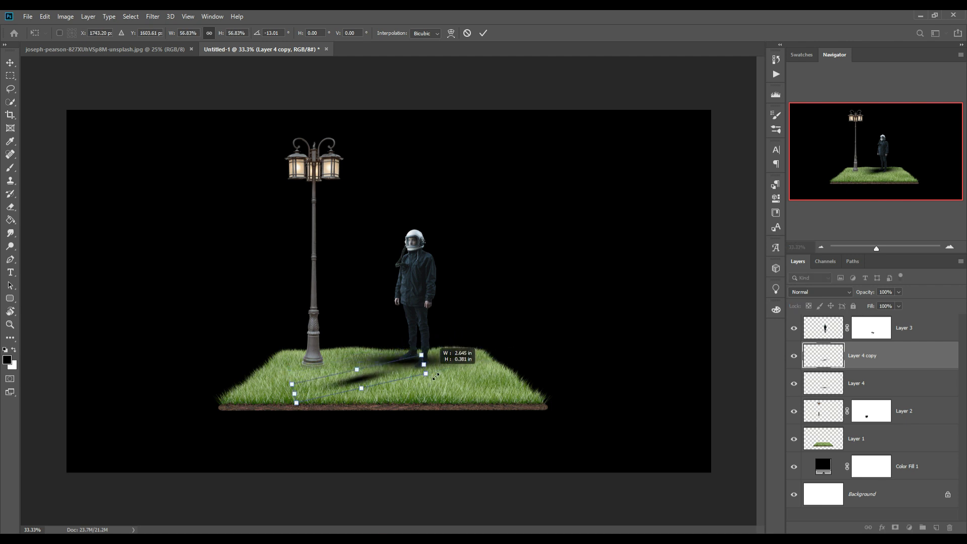
left_click_drag(360, 385, 419, 370)
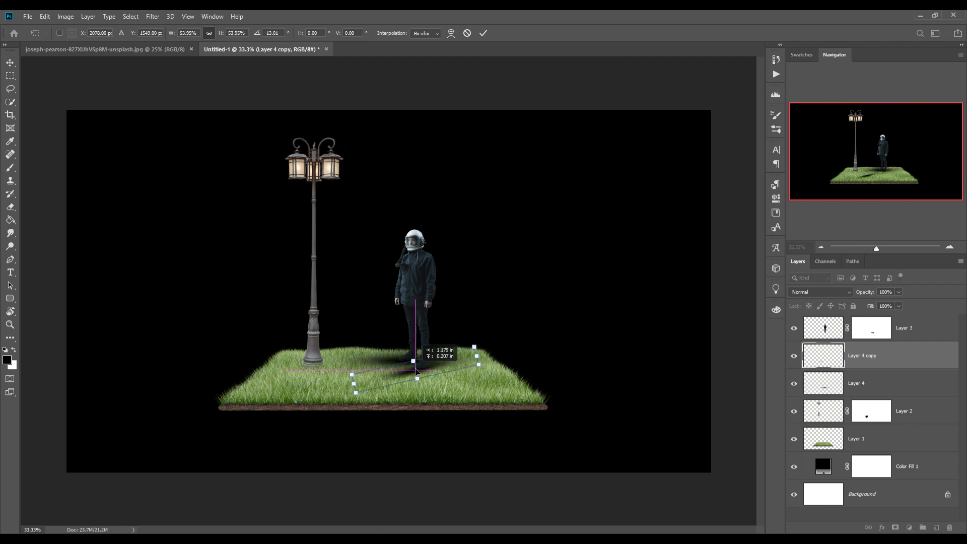
left_click_drag(504, 332, 503, 320)
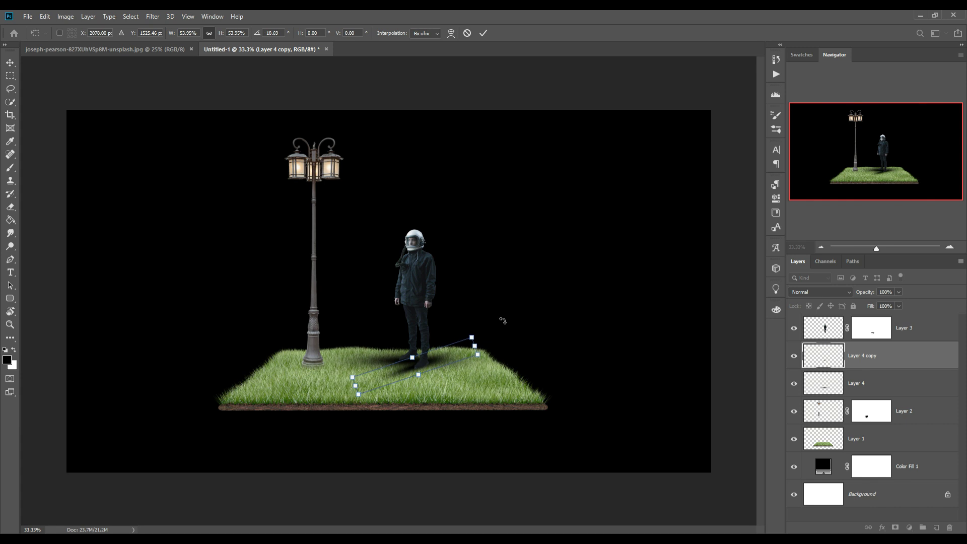
key("Down")
key("Down")
key("Down")
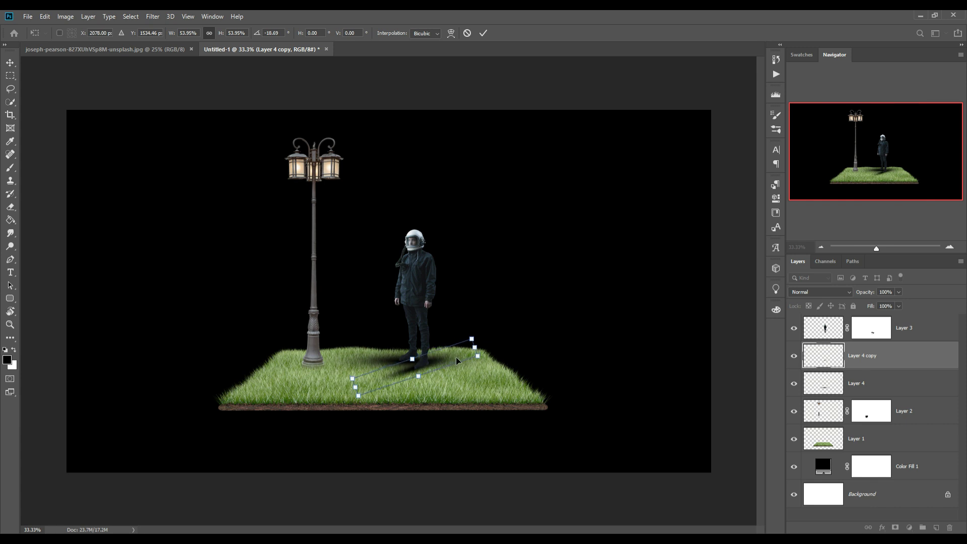
left_click(483, 33)
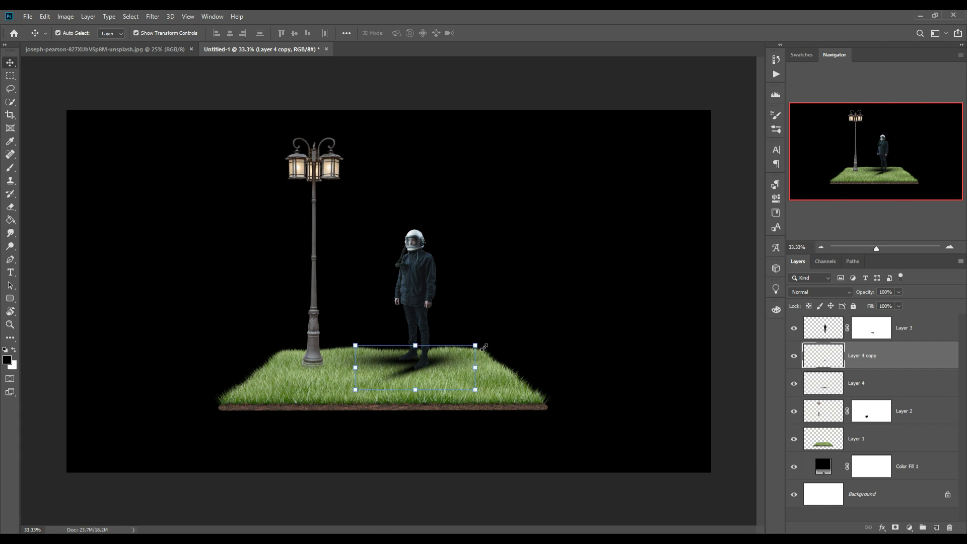
Shrink the shadow copy and shift it left directly beneath the feet.
right_click(875, 361)
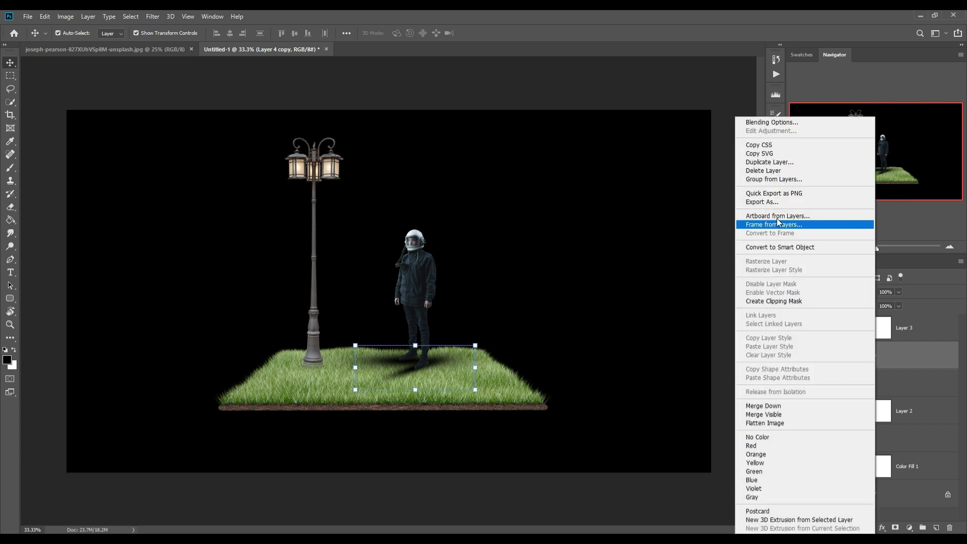
left_click(426, 362)
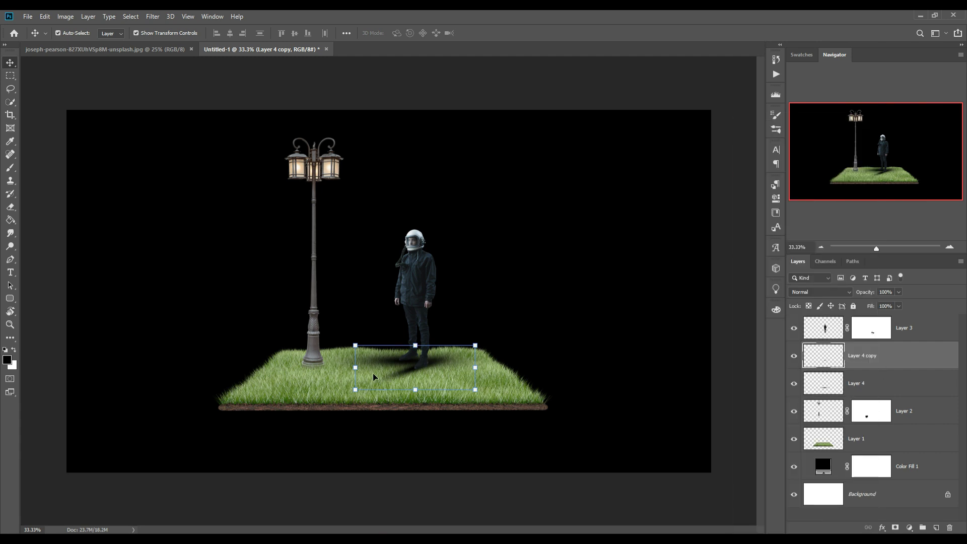
left_click_drag(362, 397, 400, 387)
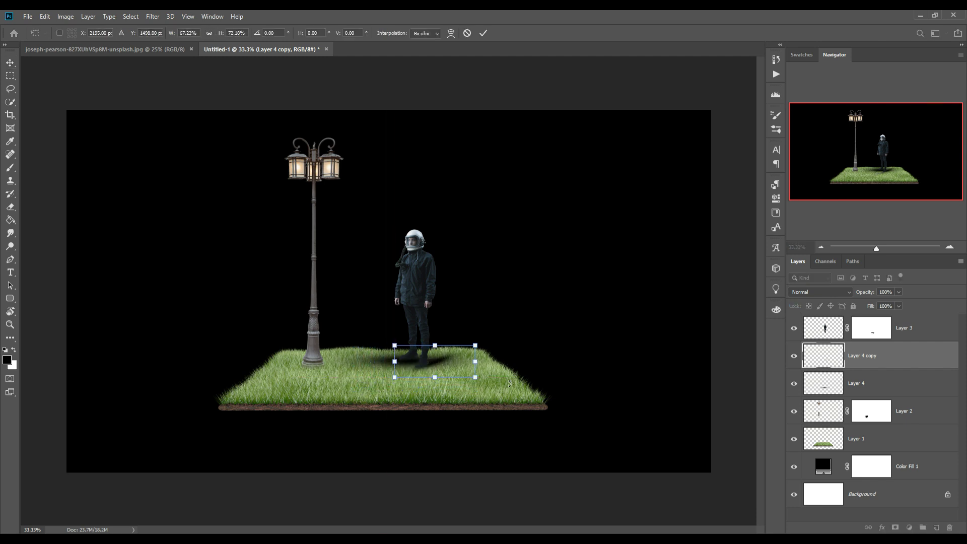
left_click_drag(447, 367, 440, 367)
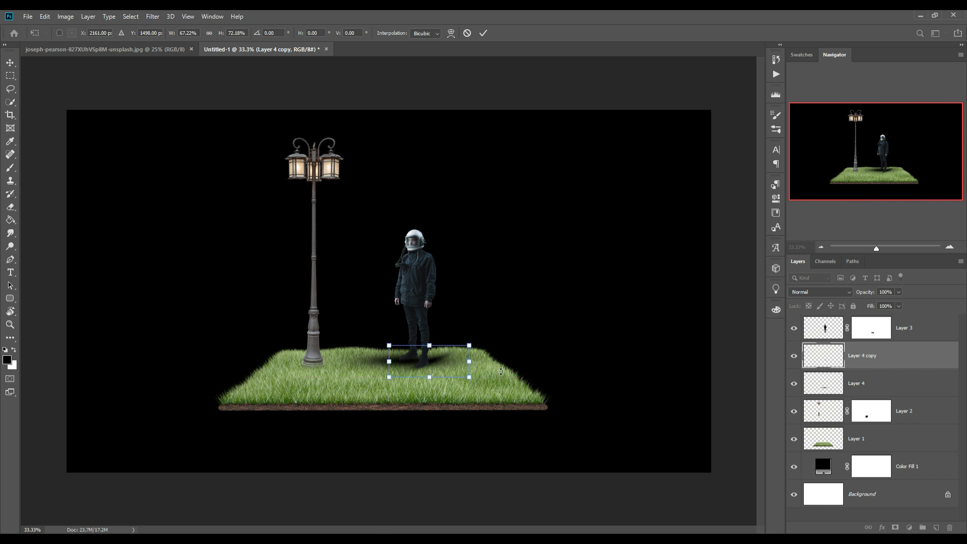
left_click(484, 35)
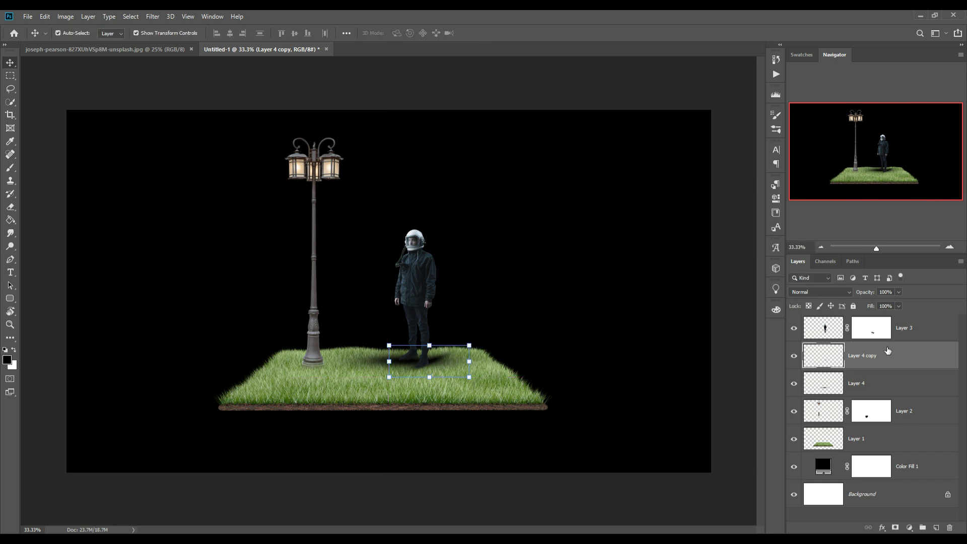
left_click(10, 168)
left_click(232, 33)
With a smaller 10%-opacity brush, paint faint shadow strokes extending right from the feet.
left_click_drag(235, 45, 190, 49)
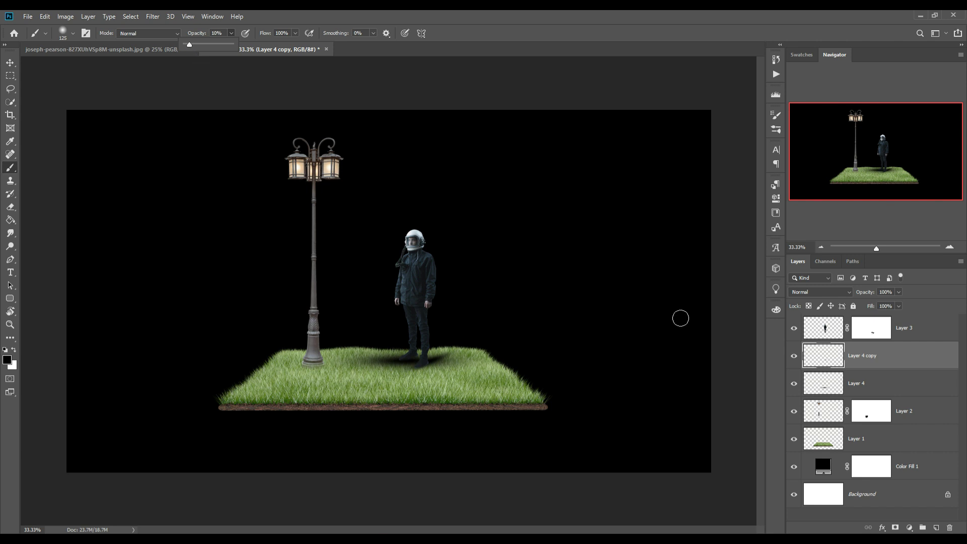
left_click(937, 529)
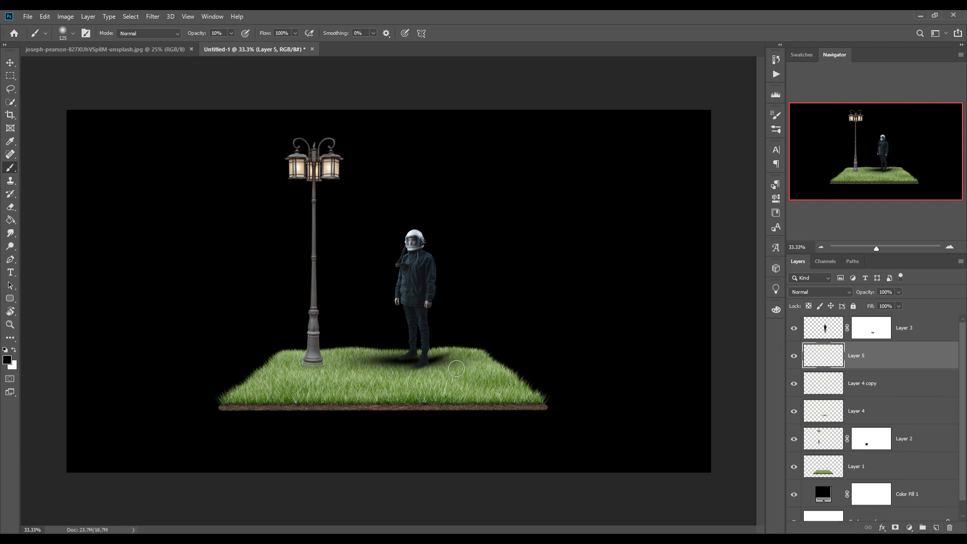
key("bracketleft")
key("bracketleft")
mouse_move(436, 362)
left_mouse_down()
mouse_move(495, 352)
mouse_move(538, 326)
left_mouse_up()
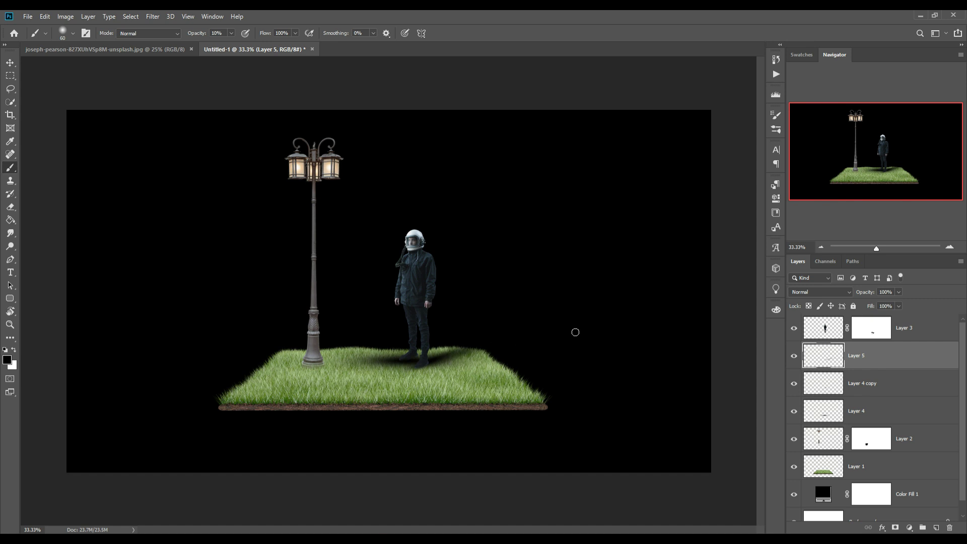
left_click_drag(469, 365, 659, 328)
left_click(10, 62)
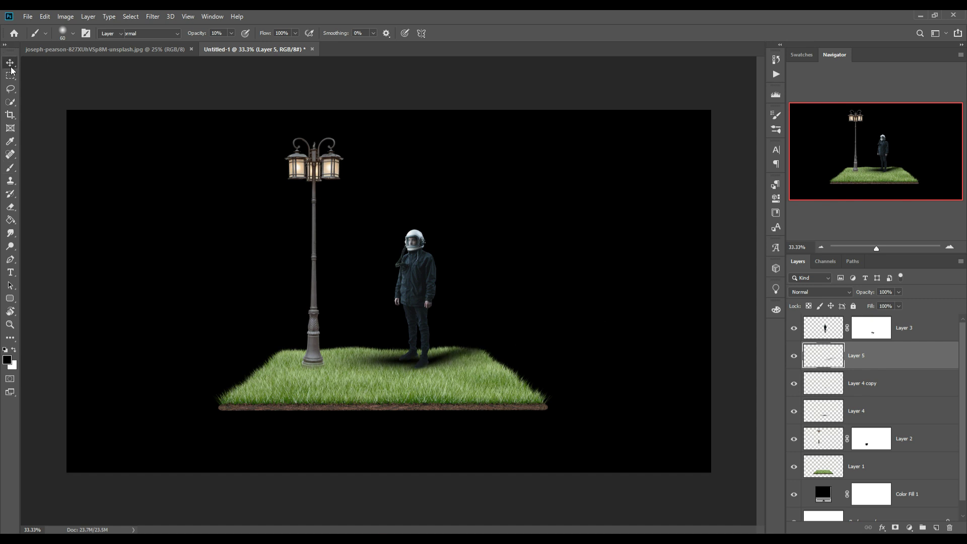
left_click(312, 176)
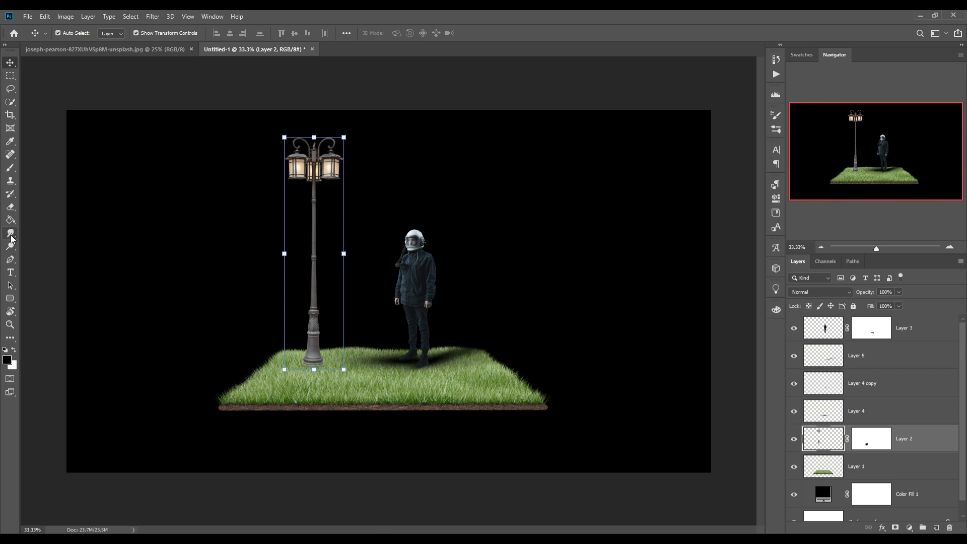
Set the brush to 100% opacity and size 100.
left_click(10, 167)
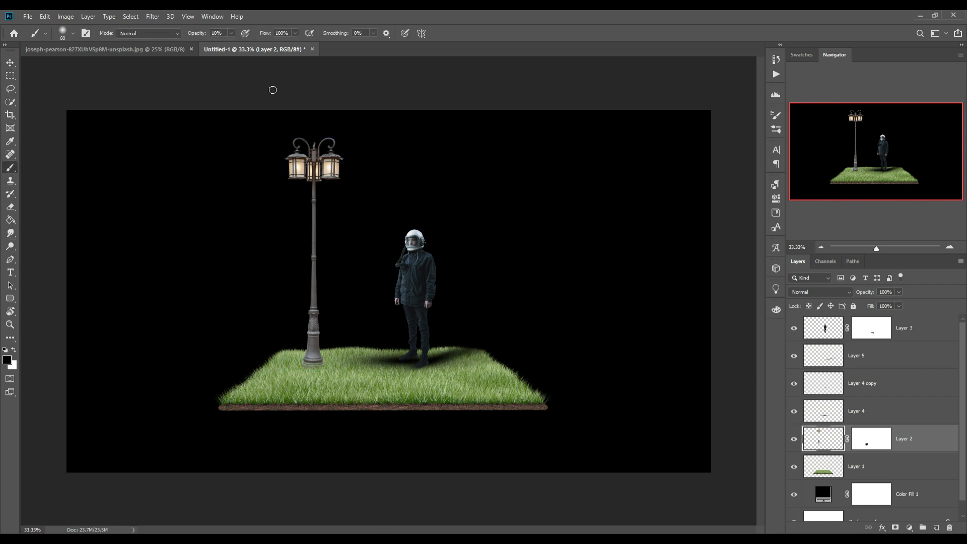
left_click(232, 34)
left_click_drag(235, 44, 288, 47)
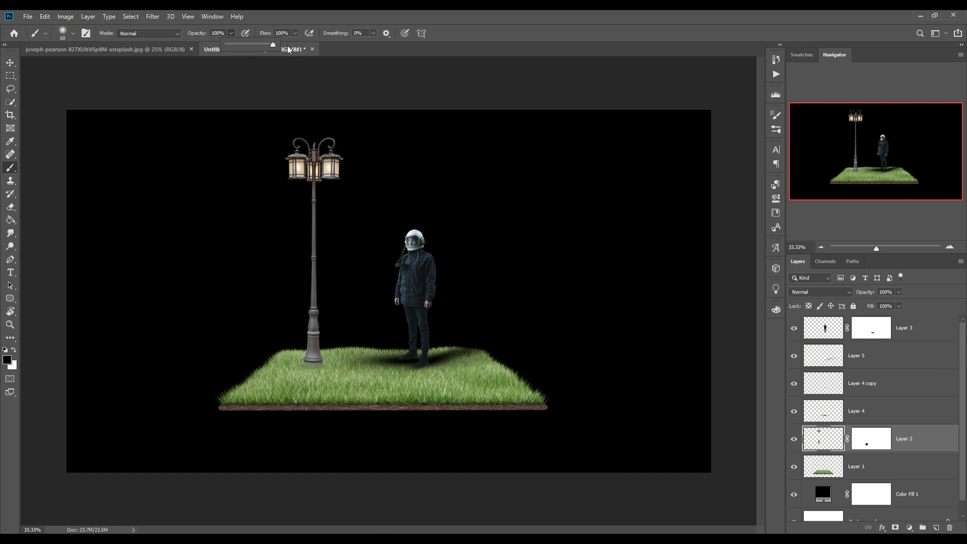
left_click(314, 375)
key("bracketright")
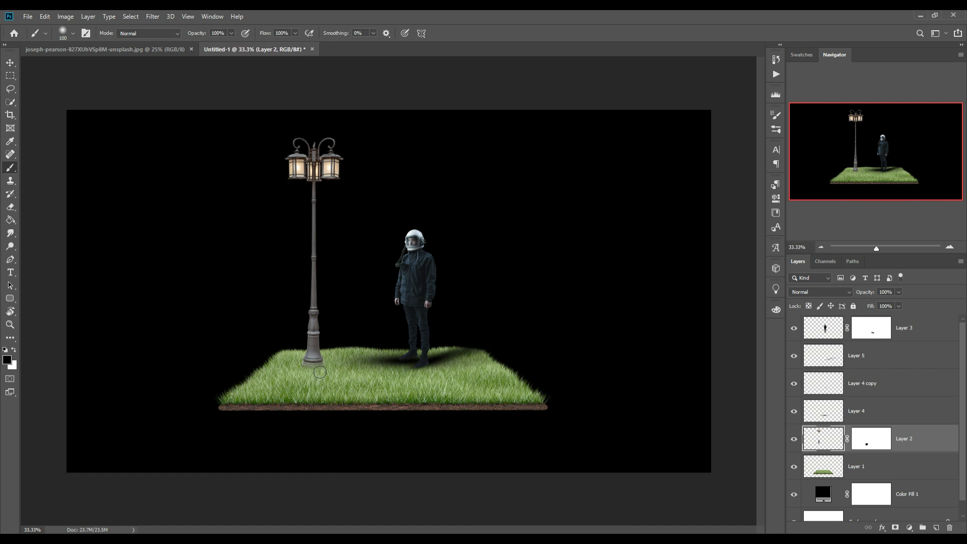
Add a new empty layer above the grass layer for the lamp-base shadow.
left_click(10, 63)
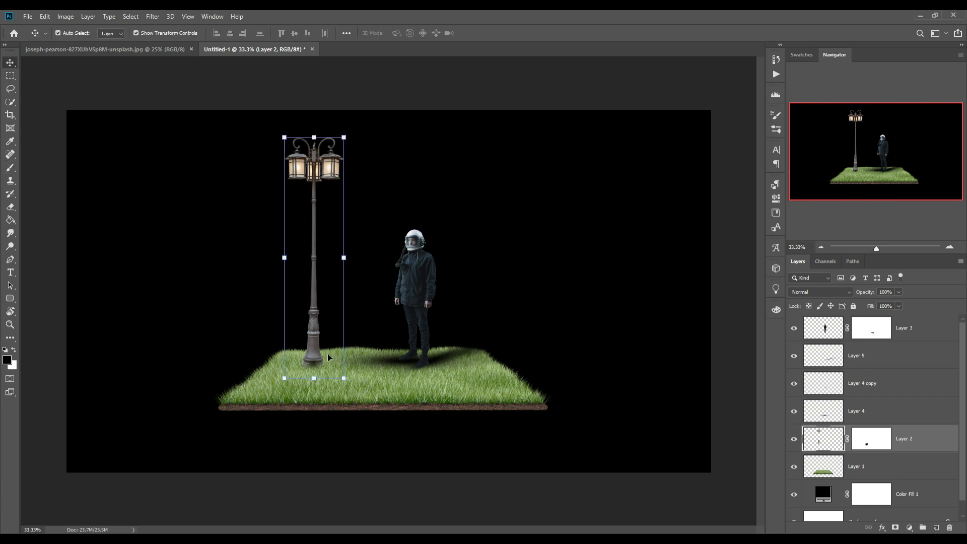
key("ctrl")
left_click(898, 468)
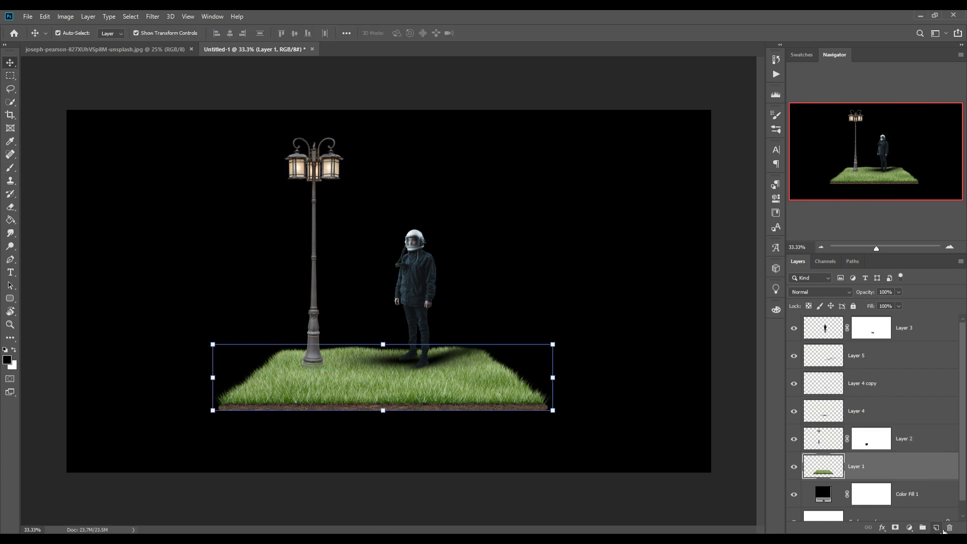
left_click(936, 528)
left_click(10, 168)
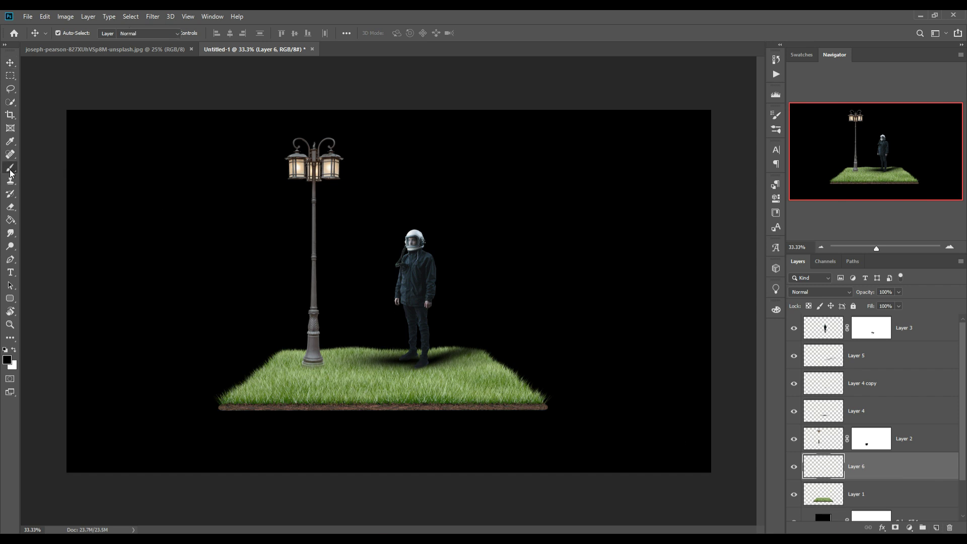
Stretch the lamp-base shadow much wider and nudge it right and down into place.
left_click(10, 62)
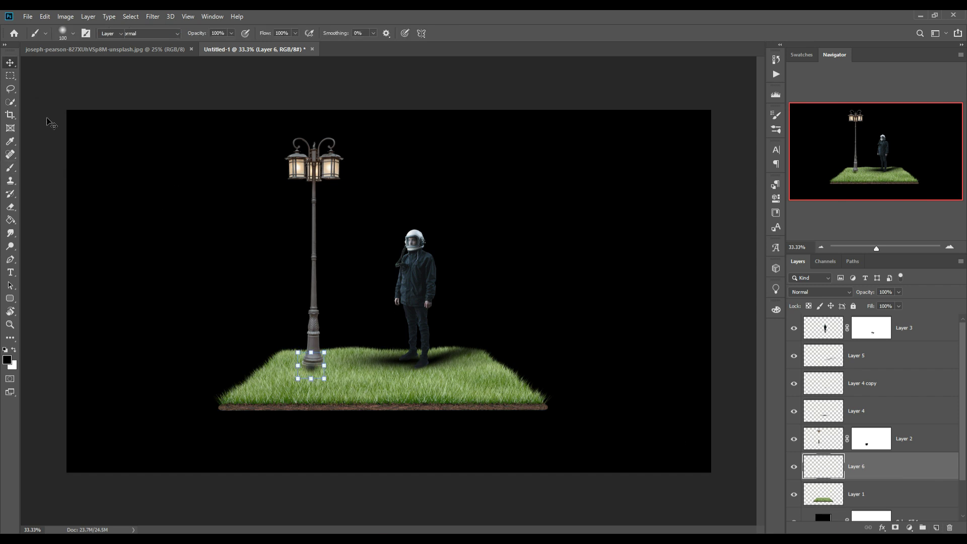
key("ctrl+t")
left_click_drag(367, 374, 383, 370)
mouse_move(324, 362)
left_mouse_down()
mouse_move(309, 367)
mouse_move(321, 359)
left_mouse_up()
key("Right")
key("Right")
key("Right")
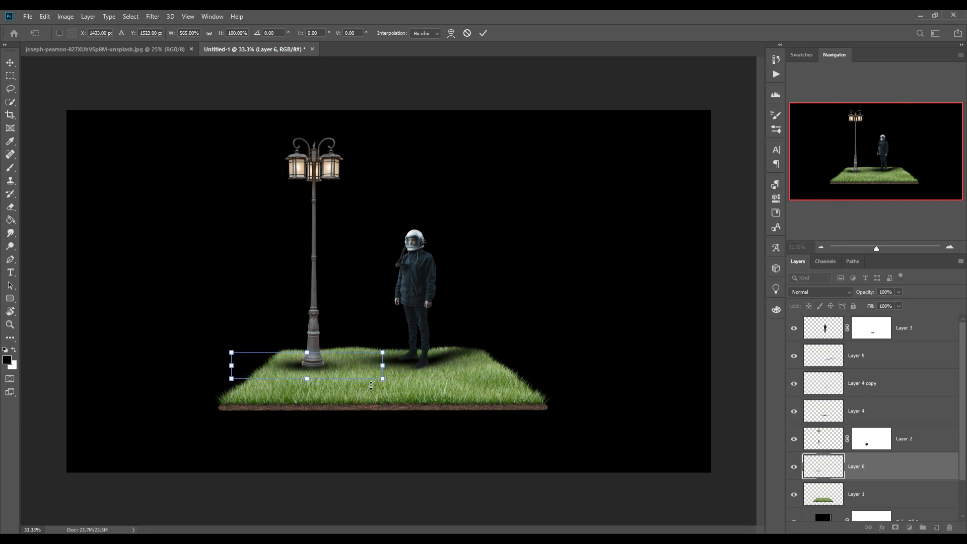
key("Down")
key("Down")
key("Down")
key("Right")
key("Right")
key("Right")
Narrow the figure's long shadow from its left end so it stops short of the lamp base.
left_click(10, 62)
left_click(408, 368)
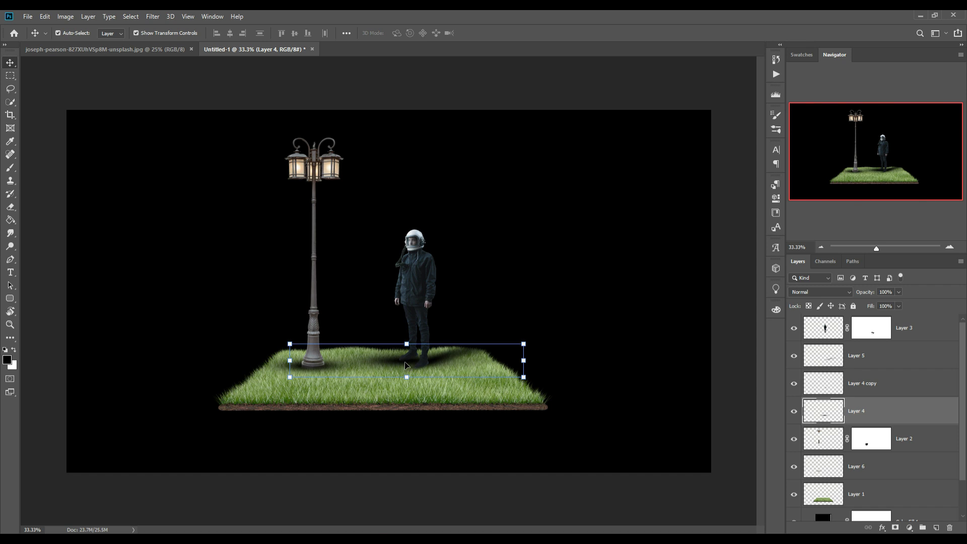
left_click_drag(290, 363, 325, 367)
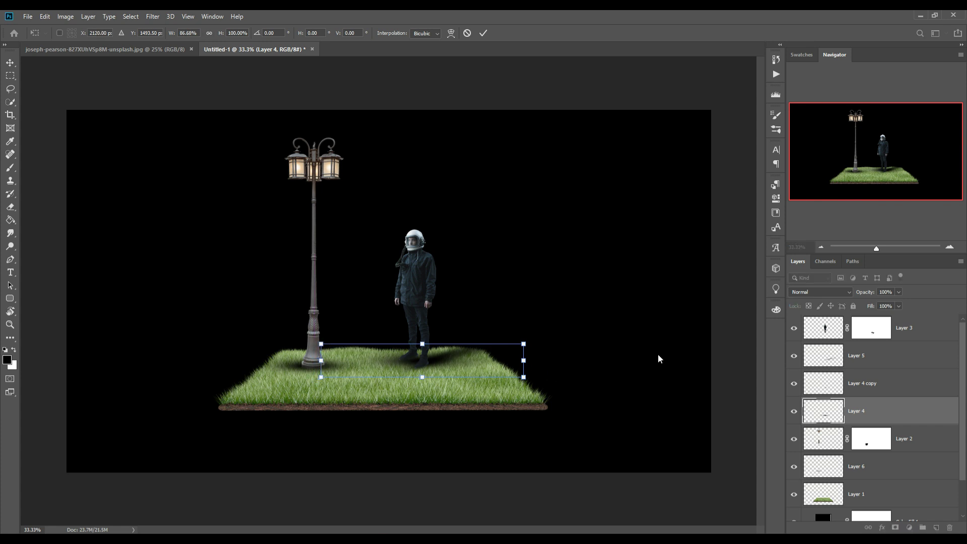
left_click(483, 34)
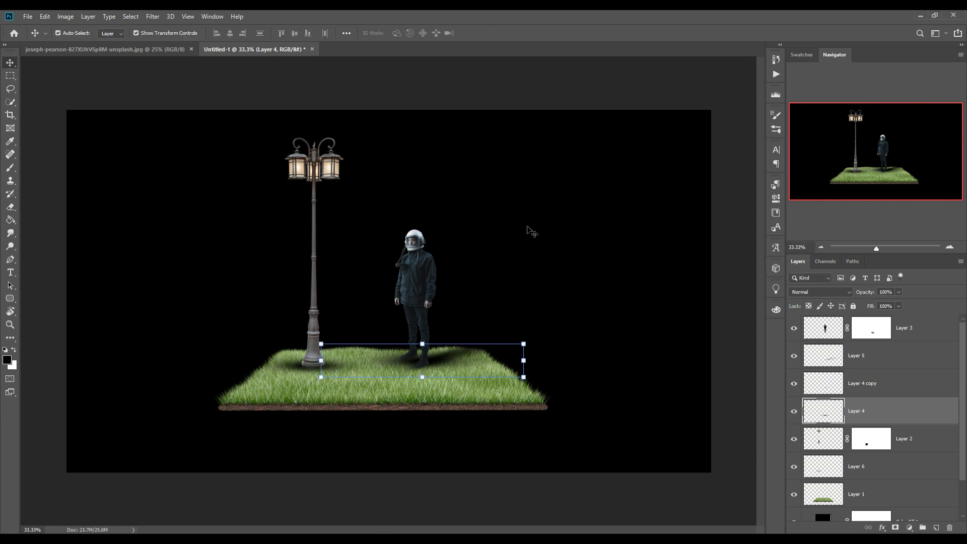
left_click(309, 174)
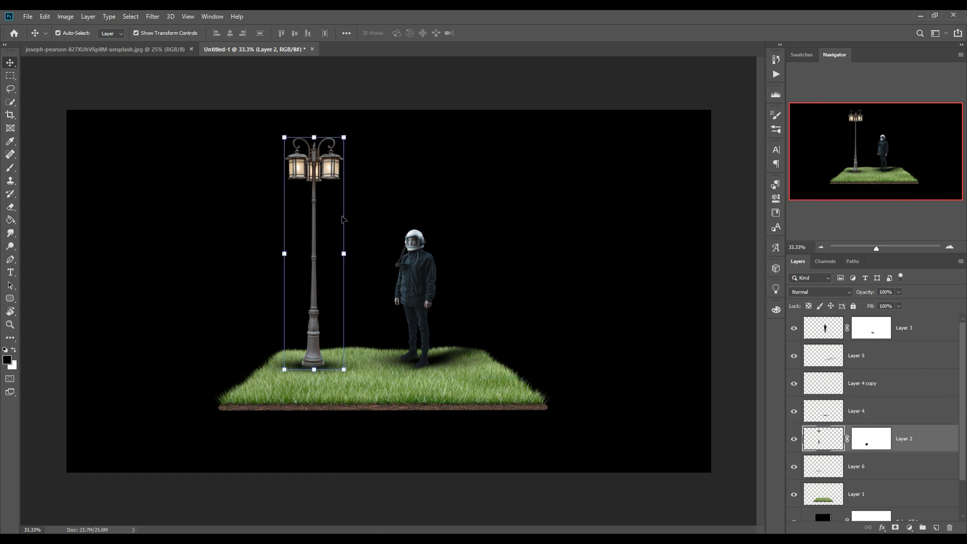
Paste the orange glow, shrink it to about half size and place it over the lamp post.
key("ctrl+v")
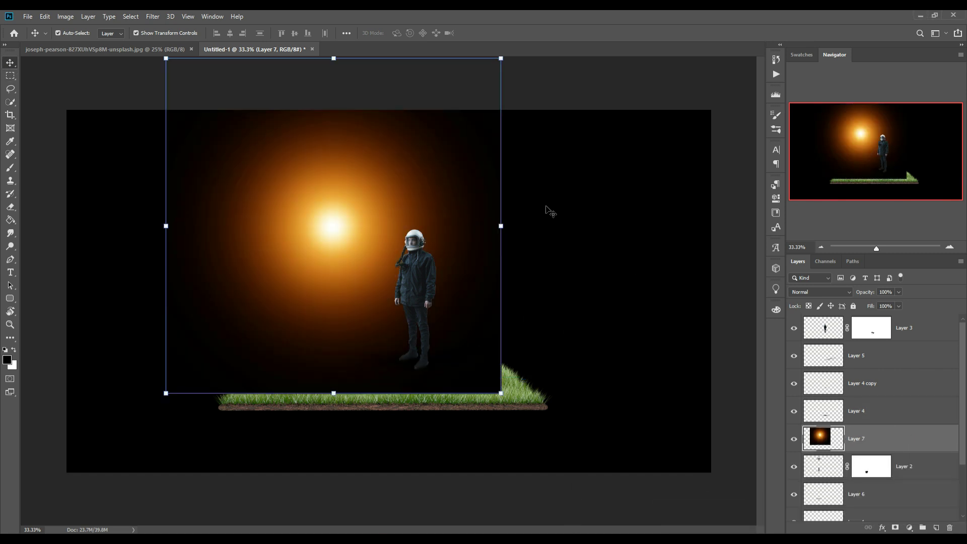
left_click_drag(502, 226, 363, 201)
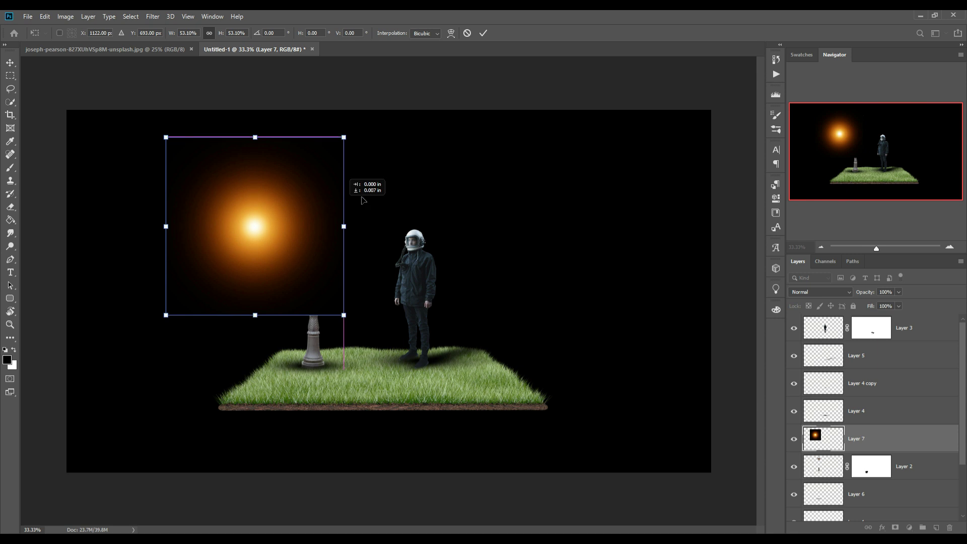
left_click_drag(295, 227, 363, 195)
left_click(483, 33)
Move the glow layer to the top, set it to Screen, and centre it on the lamp head.
left_click_drag(923, 437, 907, 325)
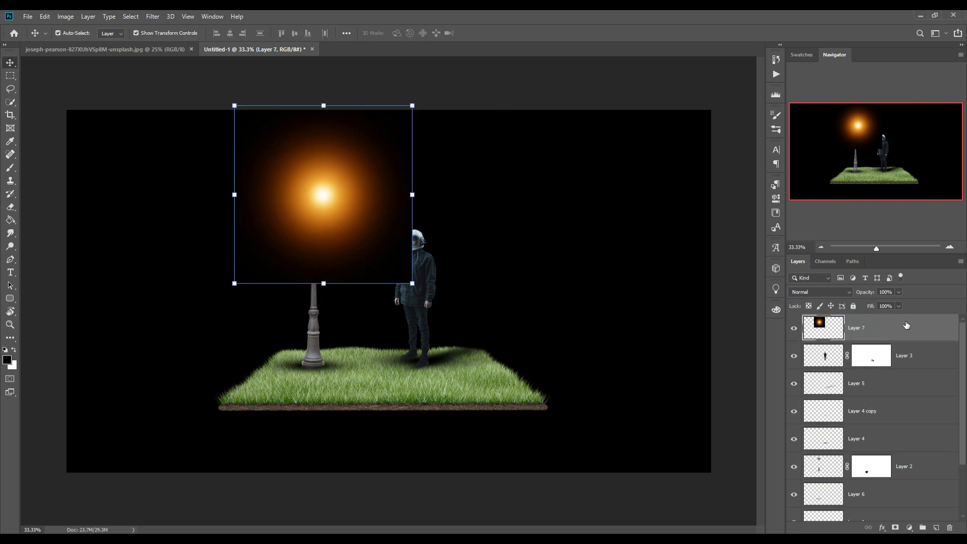
left_click(821, 292)
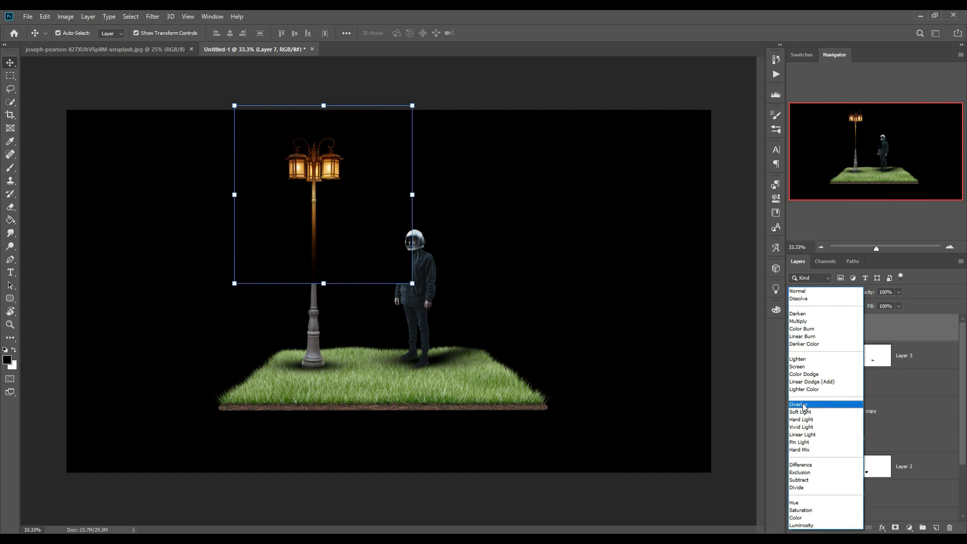
left_click(805, 370)
left_click_drag(327, 195, 314, 172)
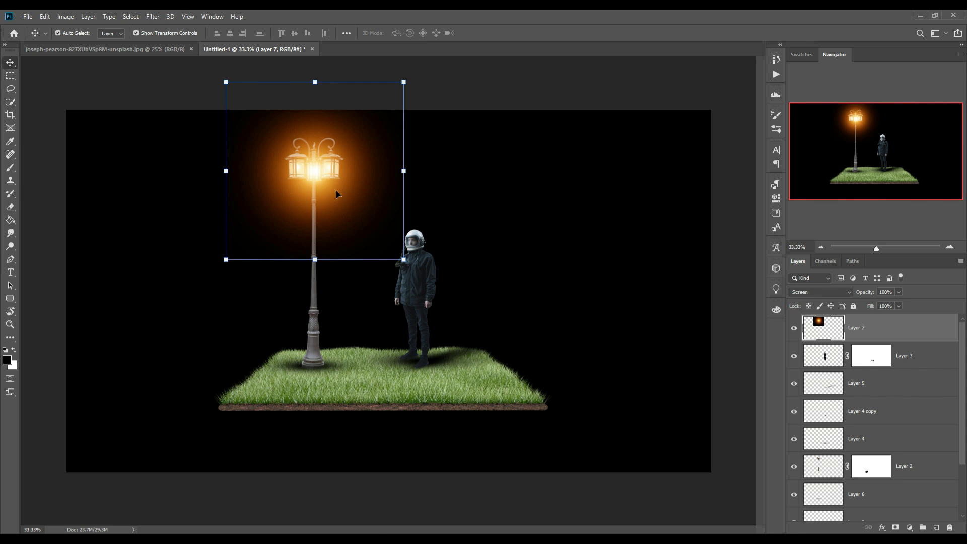
left_click_drag(404, 260, 446, 271)
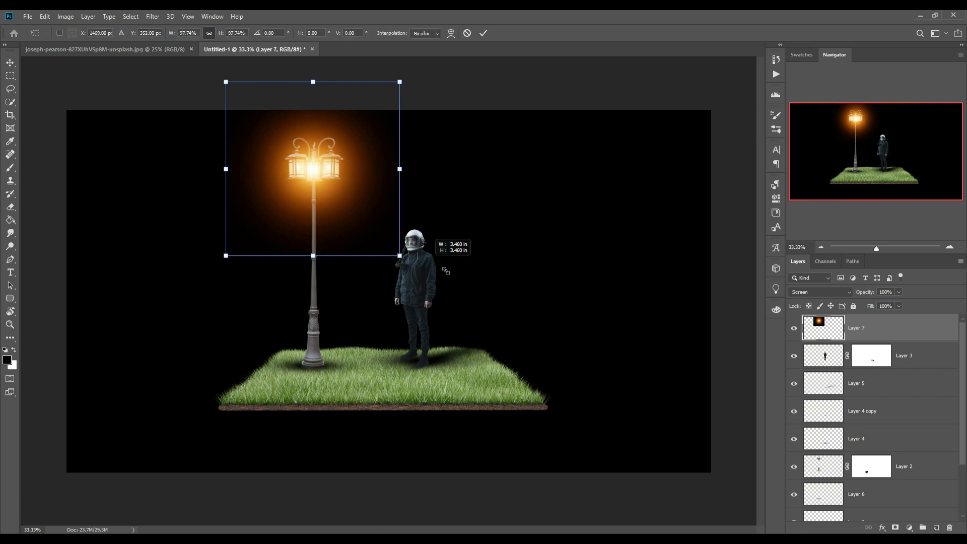
left_click_drag(325, 188, 314, 175)
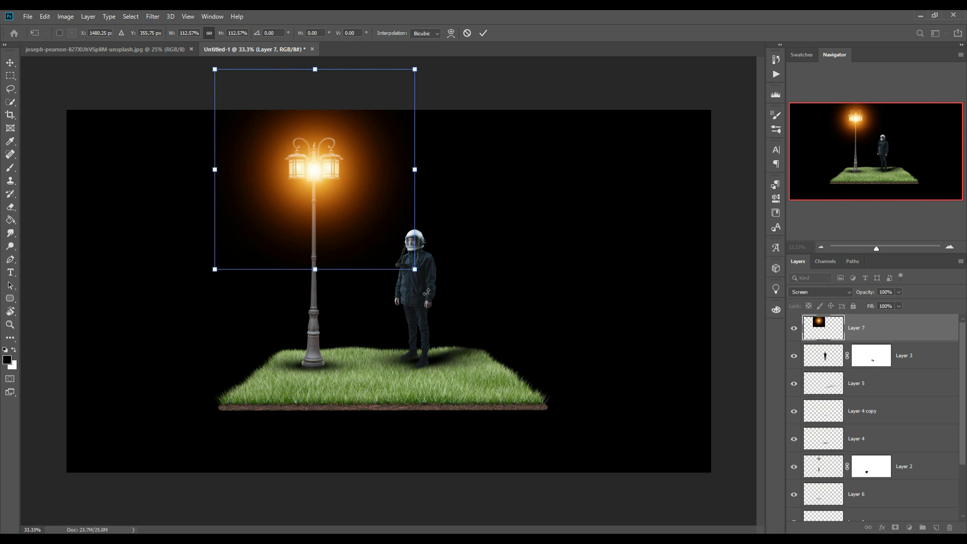
mouse_move(409, 267)
left_mouse_down()
mouse_move(345, 196)
mouse_move(355, 218)
mouse_move(375, 216)
mouse_move(404, 240)
left_mouse_up()
left_click(484, 33)
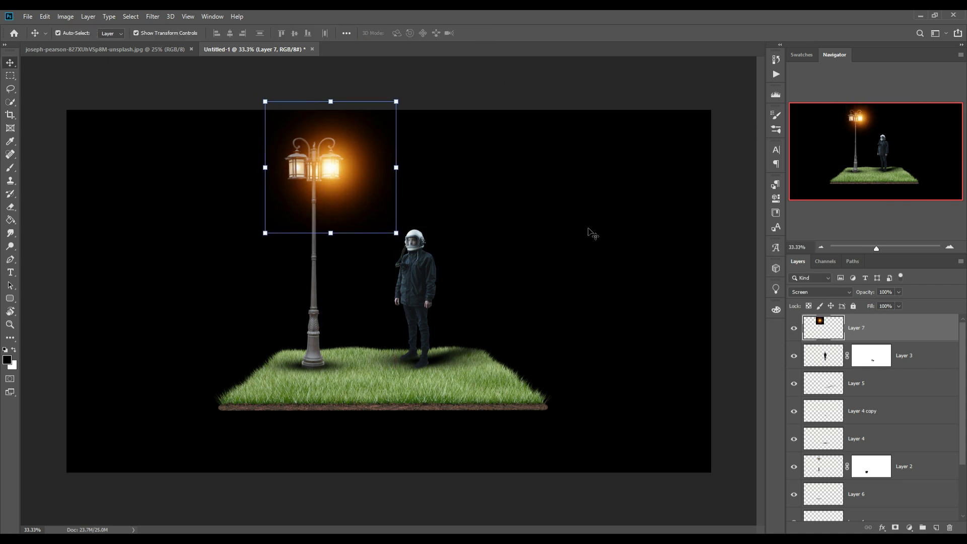
Duplicate the glow layer and position the copy on the lamp head.
right_click(878, 327)
left_click(768, 162)
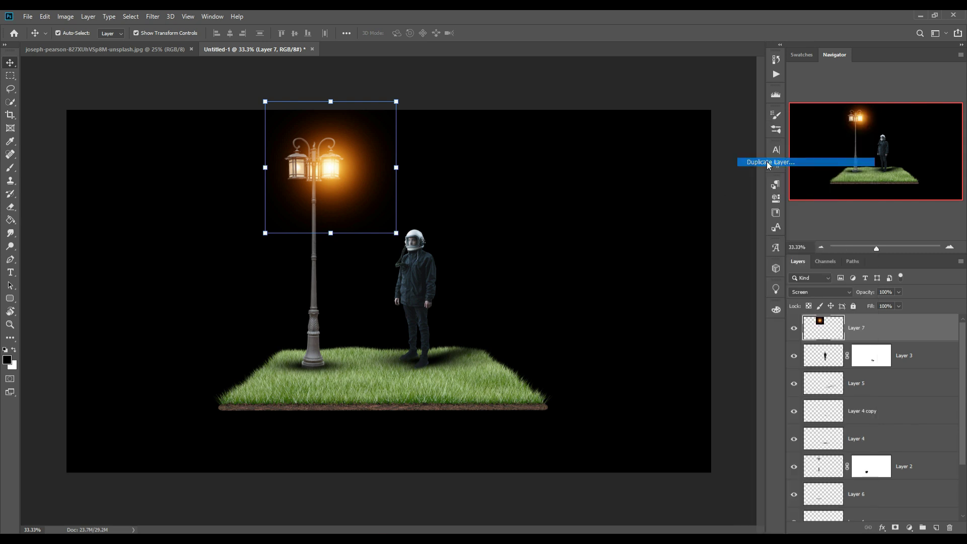
key("Return")
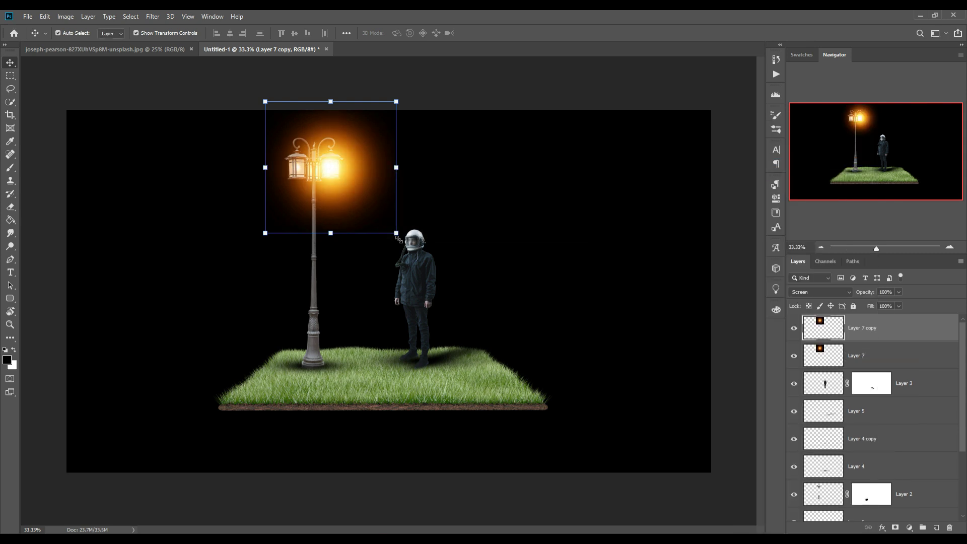
key("ctrl+t")
left_click_drag(336, 172, 300, 171)
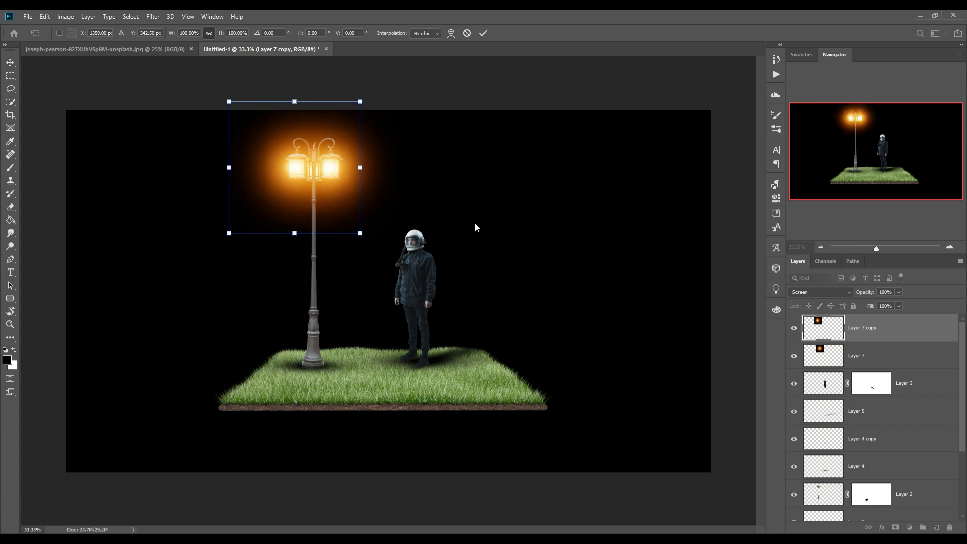
left_click(485, 34)
Add a new layer above the astronaut set to Linear Dodge (Add) blending.
left_click(406, 269)
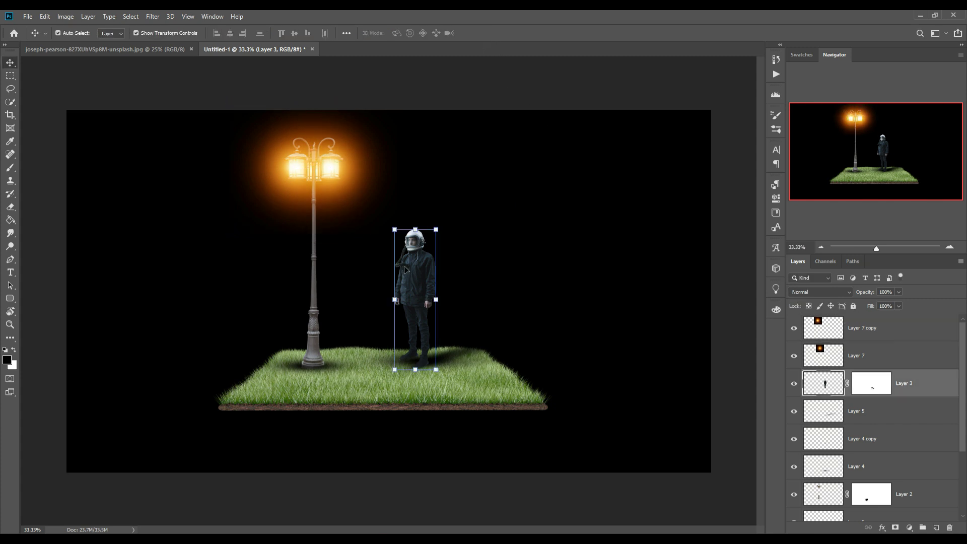
left_click(937, 528)
left_click(910, 527)
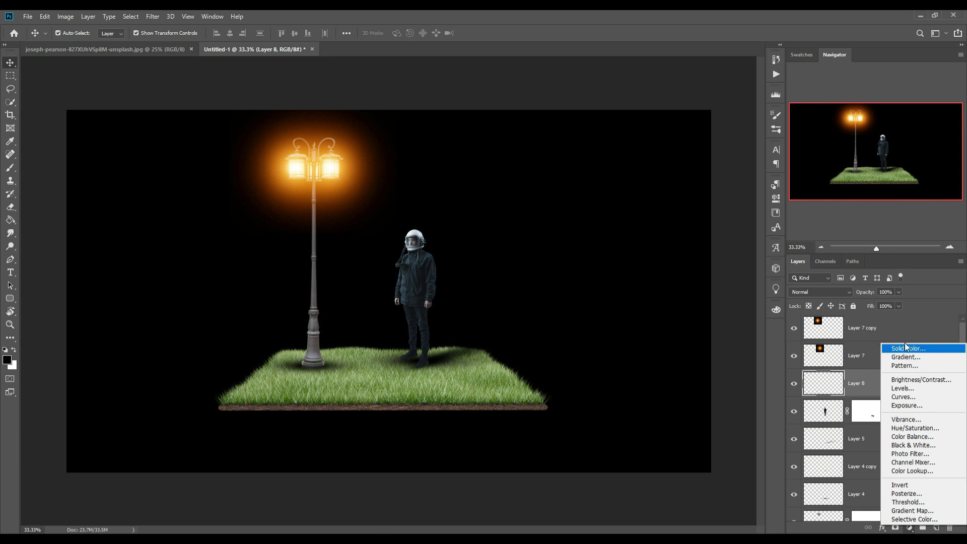
left_click(848, 287)
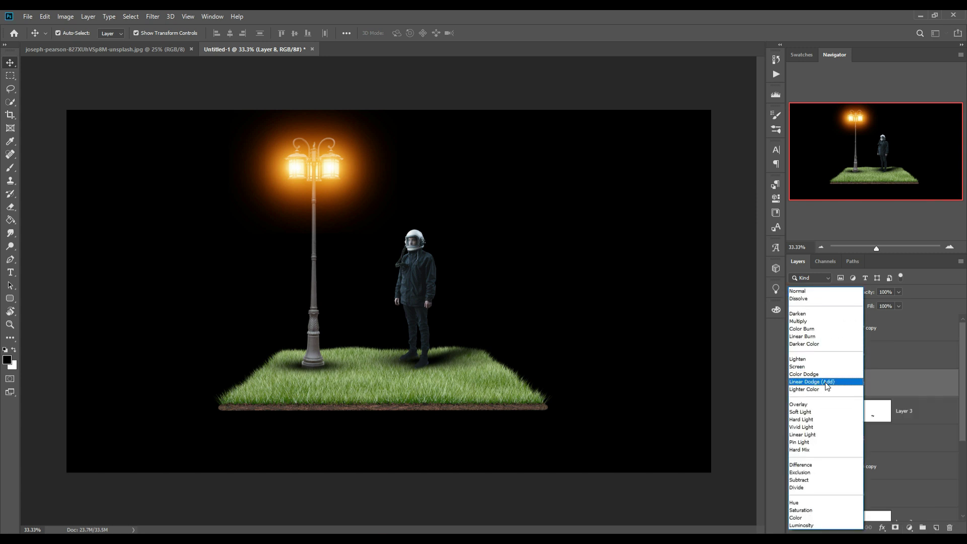
left_click(825, 381)
Add a bright orange Solid Color fill clipped to the astronaut, then deepen its hue.
left_click(910, 528)
left_click(908, 352)
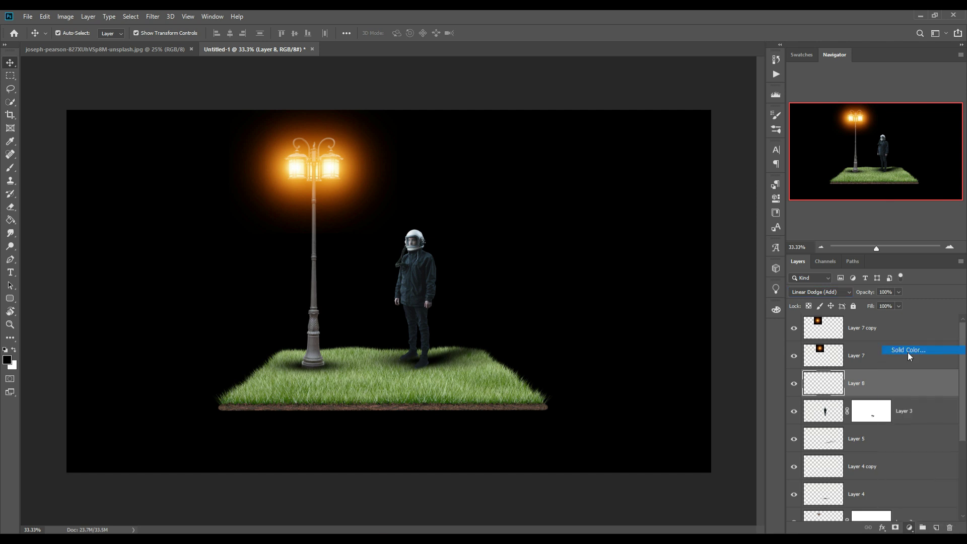
left_click(698, 380)
left_click(684, 268)
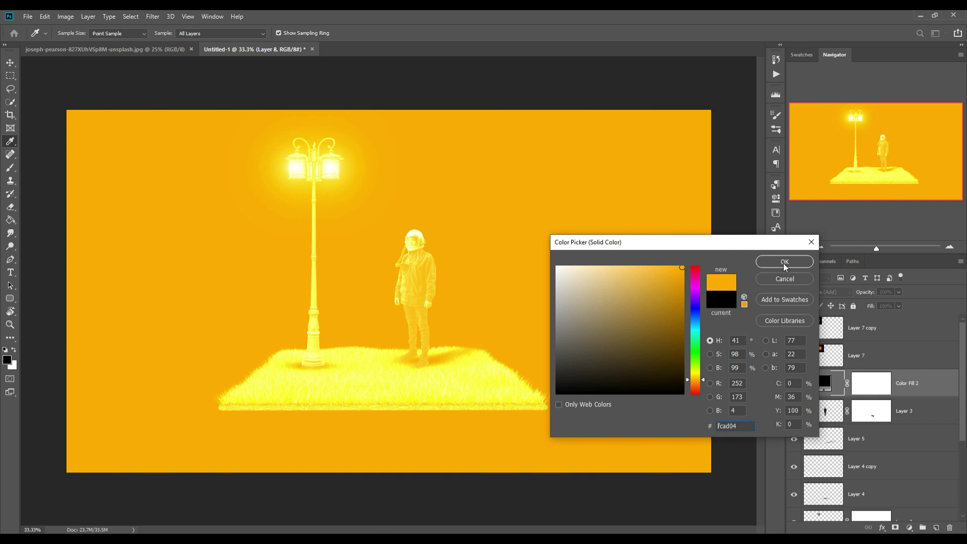
left_click(785, 262)
right_click(935, 394)
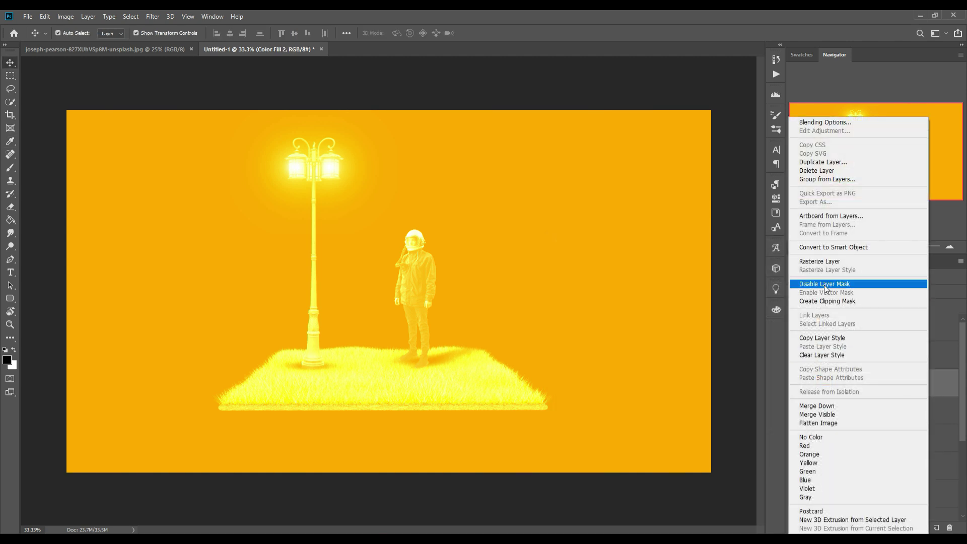
left_click(823, 301)
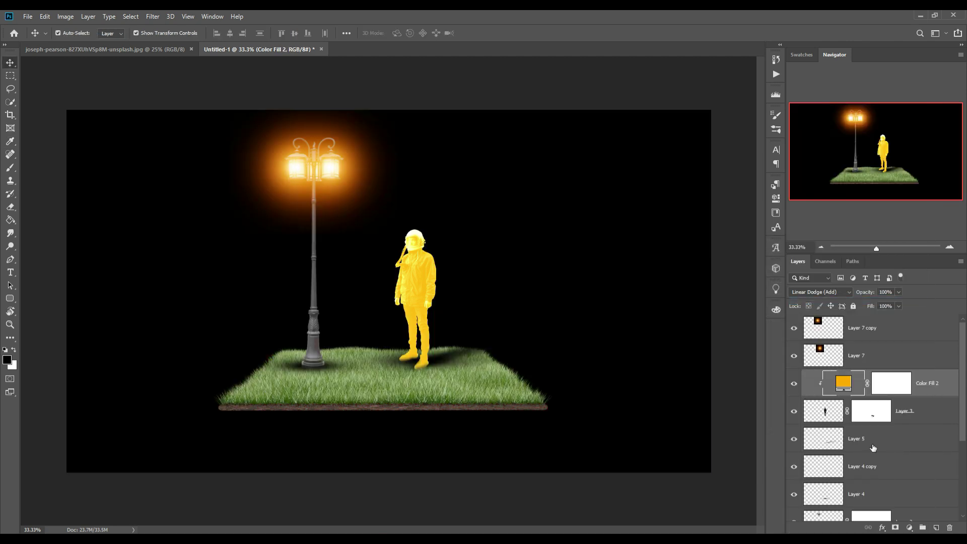
double_click(845, 386)
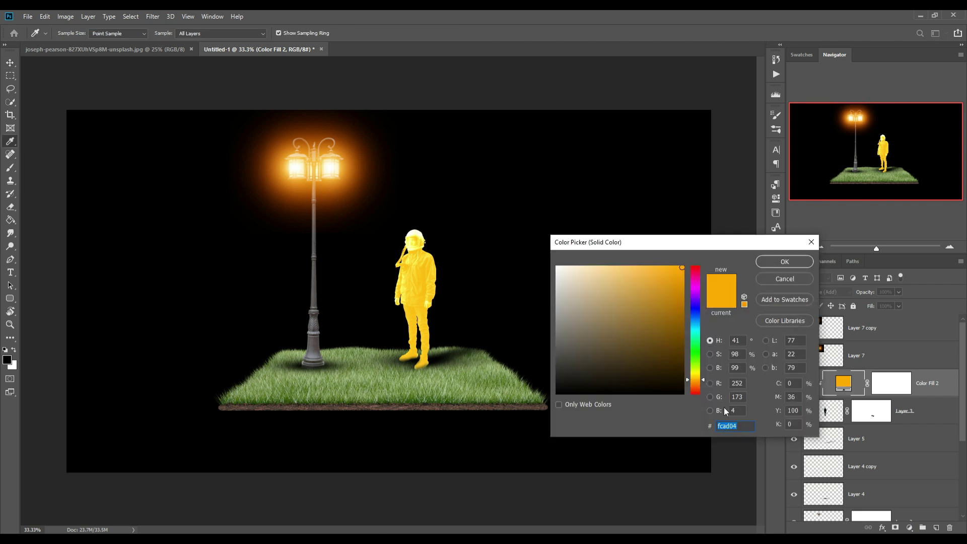
left_click_drag(703, 381, 706, 384)
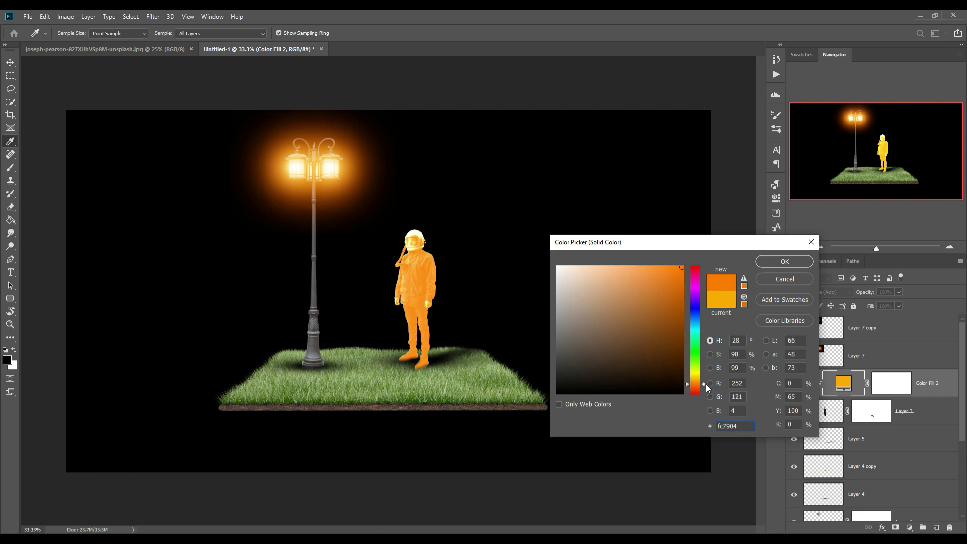
left_click(760, 261)
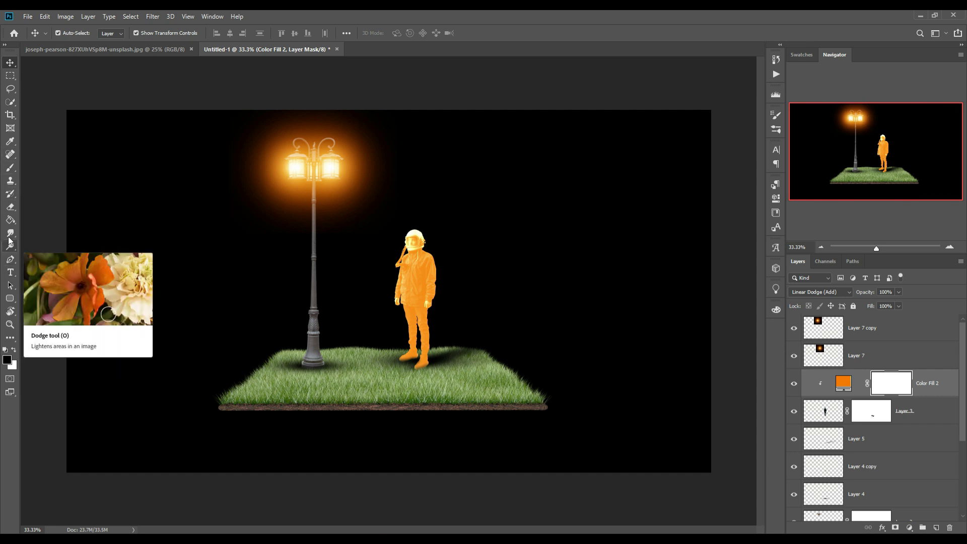
Fill the Color Fill mask black with the Paint Bucket and set white as the painting colour.
left_click(10, 220)
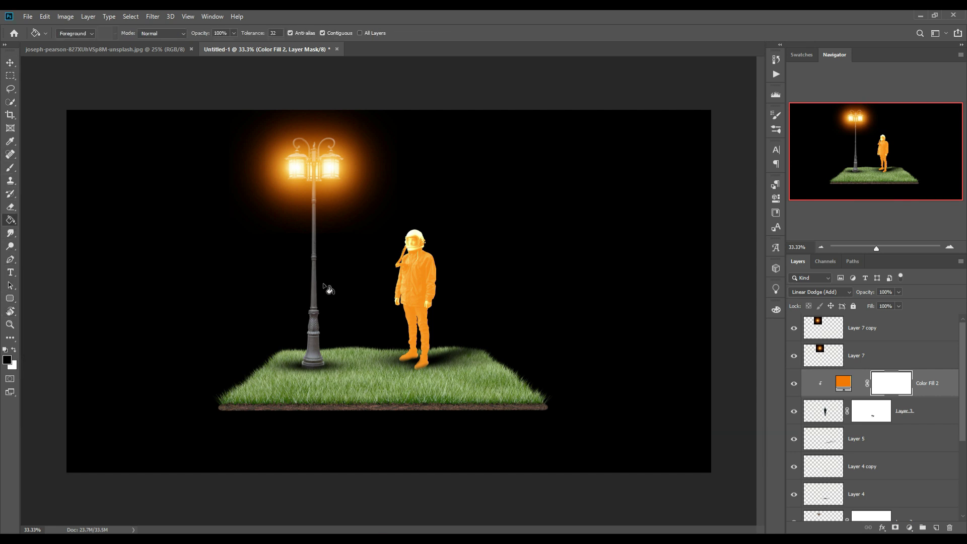
left_click(403, 257)
left_click(916, 392)
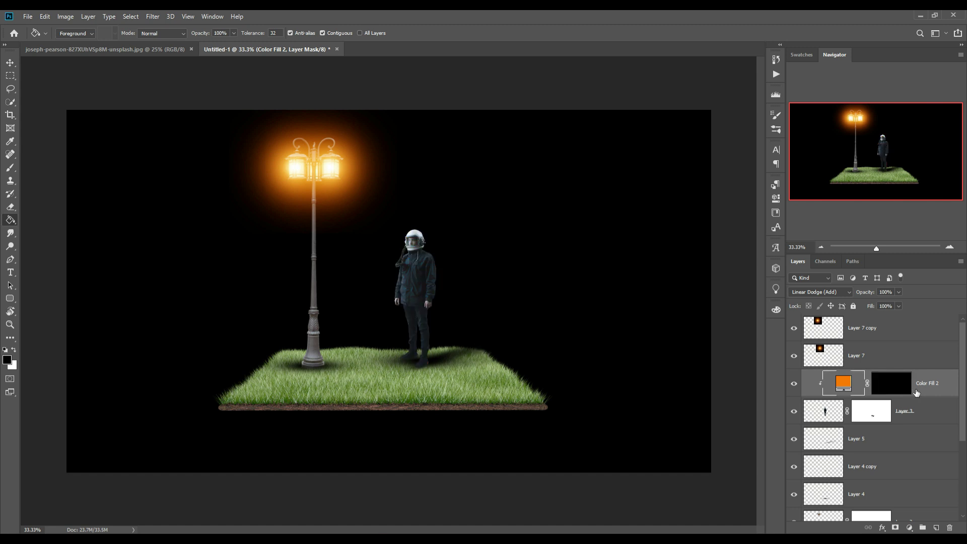
left_click(890, 387)
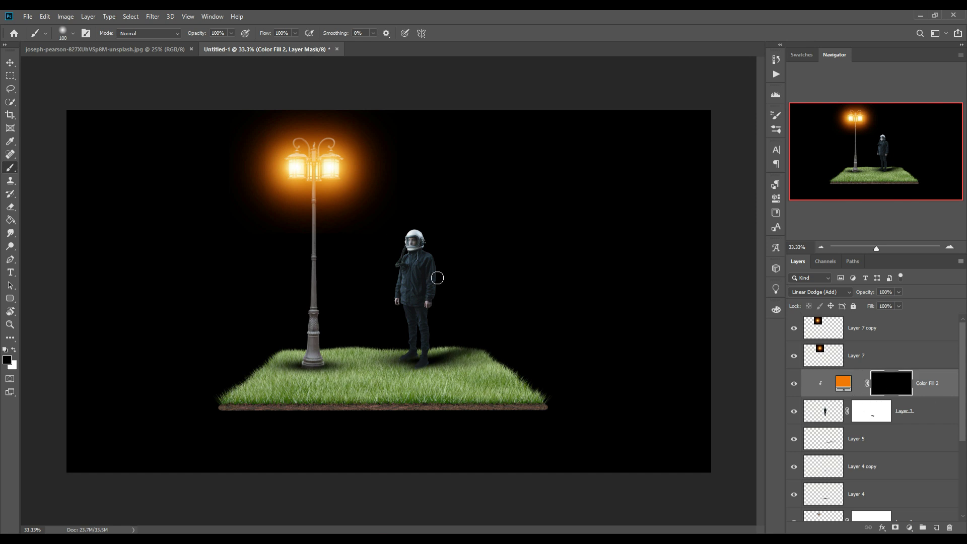
left_click(17, 348)
At 100% zoom, paint the orange tint back onto the left arm, shoulder, jacket side and leg.
mouse_move(393, 290)
left_mouse_down()
mouse_move(399, 265)
mouse_move(388, 303)
mouse_move(409, 357)
left_mouse_up()
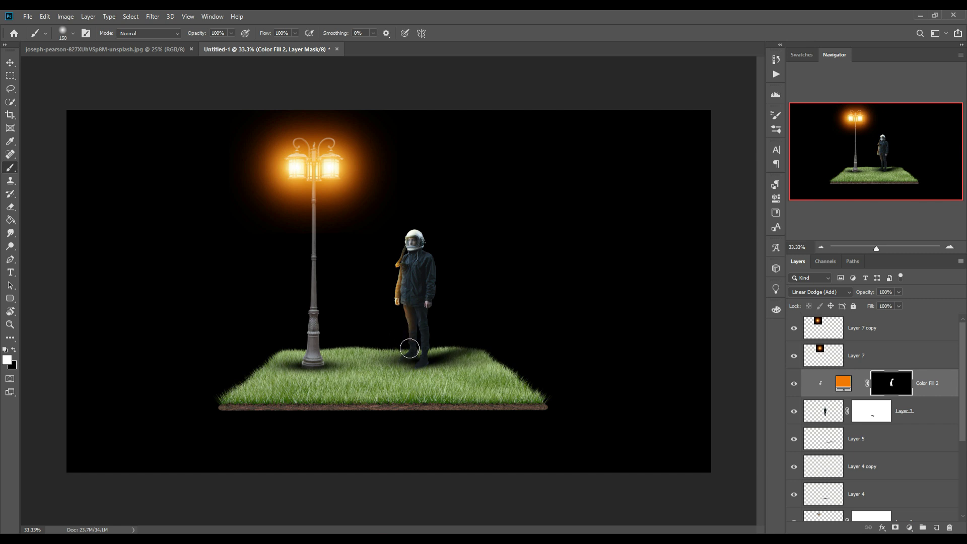
left_click(232, 35)
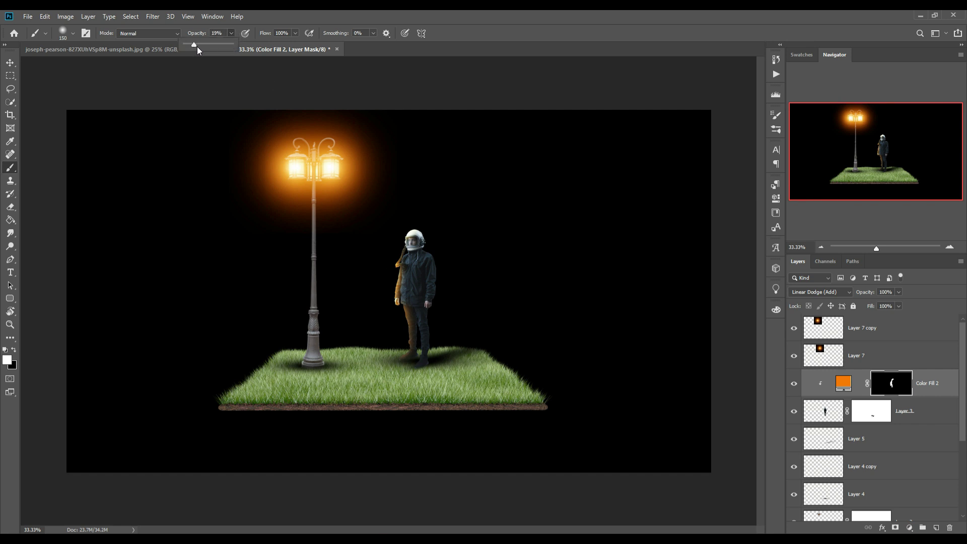
key("ctrl+1")
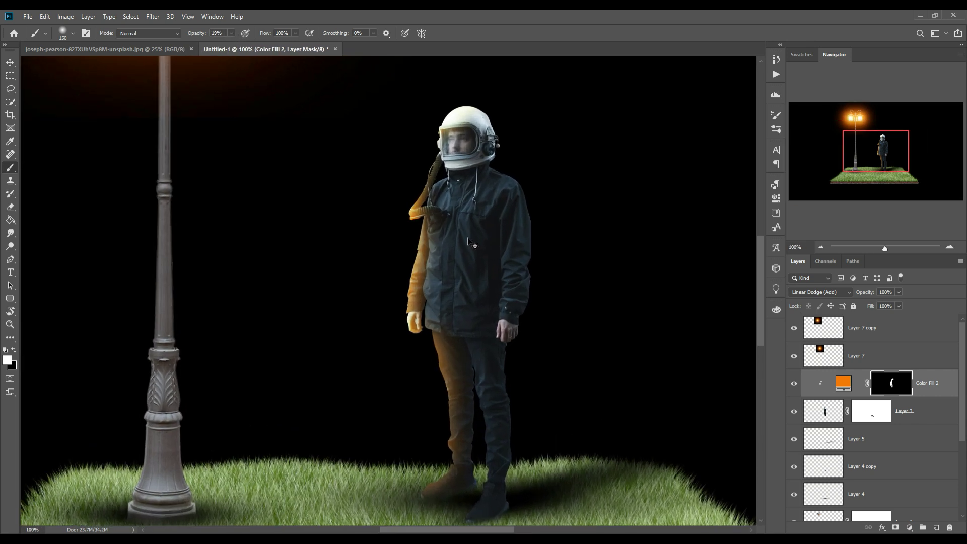
key("bracketleft")
left_click(456, 202)
key("bracketleft")
mouse_move(459, 229)
left_mouse_down()
mouse_move(454, 270)
mouse_move(449, 263)
mouse_move(452, 347)
mouse_move(455, 222)
mouse_move(478, 262)
mouse_move(432, 174)
mouse_move(393, 266)
mouse_move(421, 196)
left_mouse_up()
With a smaller brush, add orange glow to the breathing hose, visor edge and chest.
key("bracketleft")
key("bracketleft")
key("bracketleft")
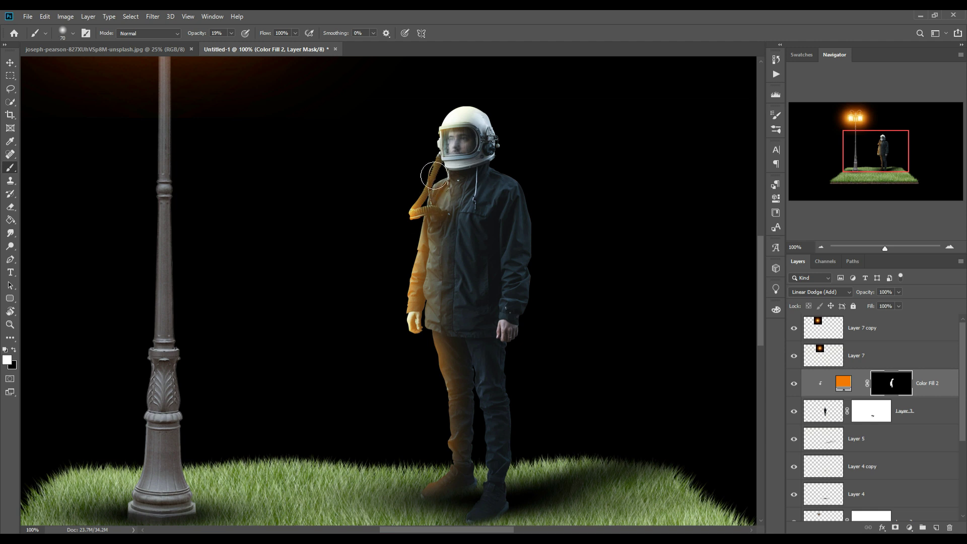
mouse_move(431, 187)
left_mouse_down()
mouse_move(438, 173)
mouse_move(426, 199)
left_mouse_up()
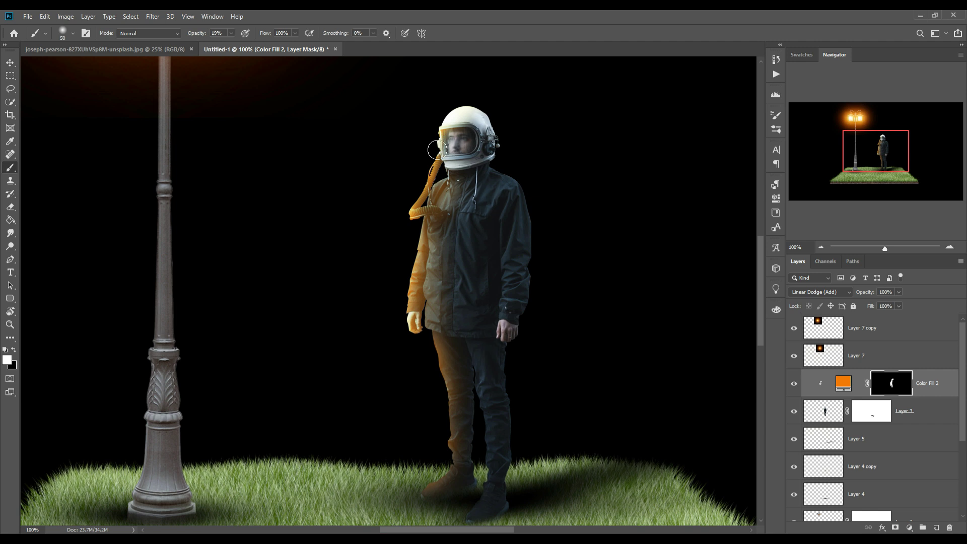
mouse_move(443, 141)
left_mouse_down()
mouse_move(457, 164)
mouse_move(453, 148)
left_mouse_up()
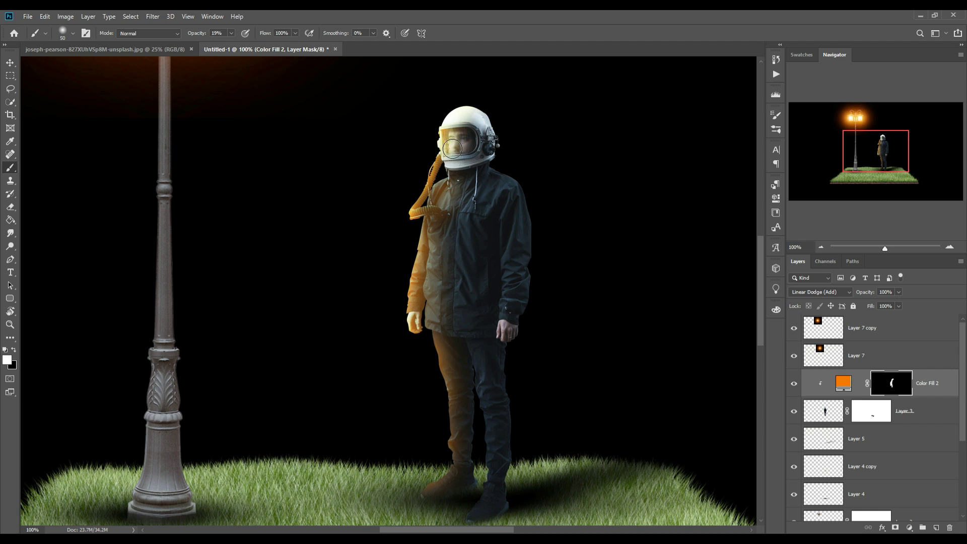
left_click_drag(454, 189, 460, 207)
Add an Overlay layer clipped to the astronaut and fill it with 50% gray.
left_click(10, 62)
left_click(912, 421)
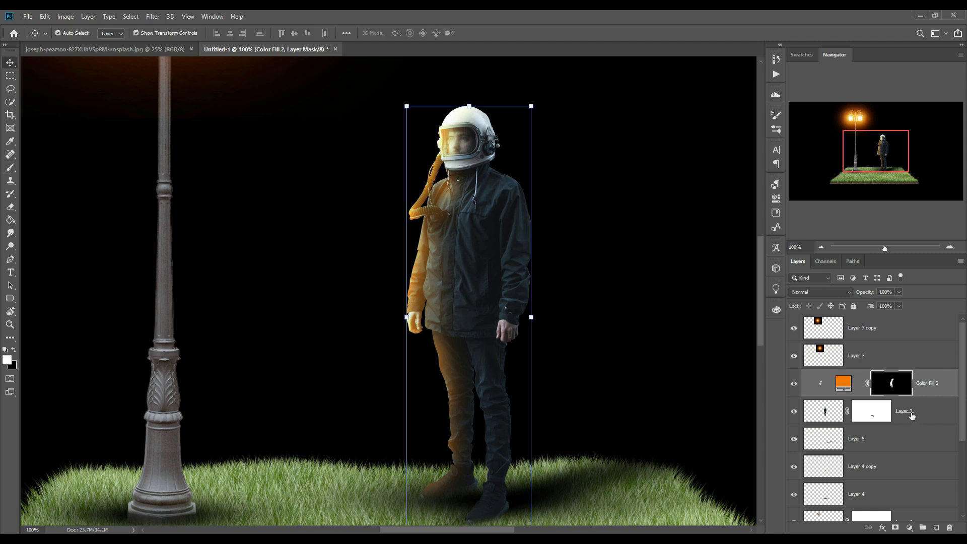
left_click(942, 527)
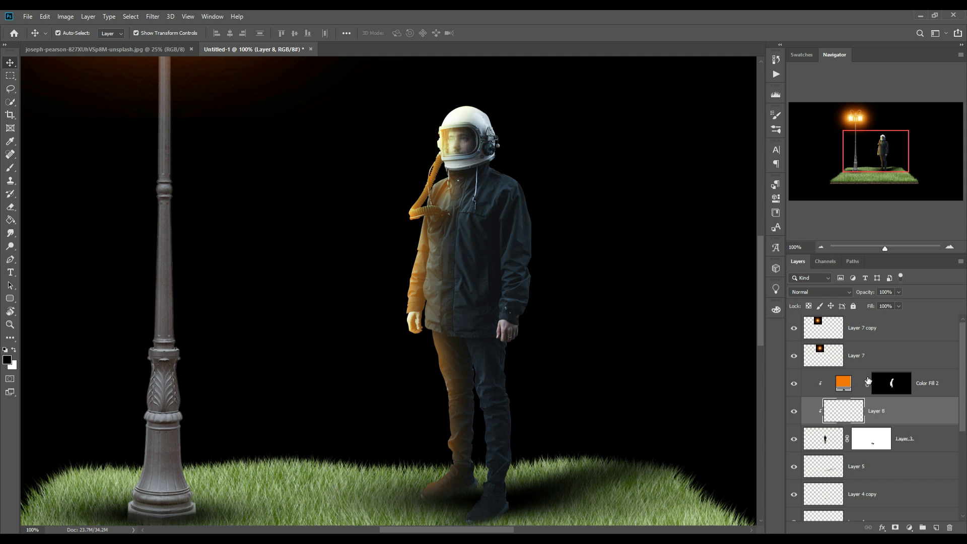
left_click(851, 291)
left_click(816, 412)
left_click(45, 16)
left_click(56, 172)
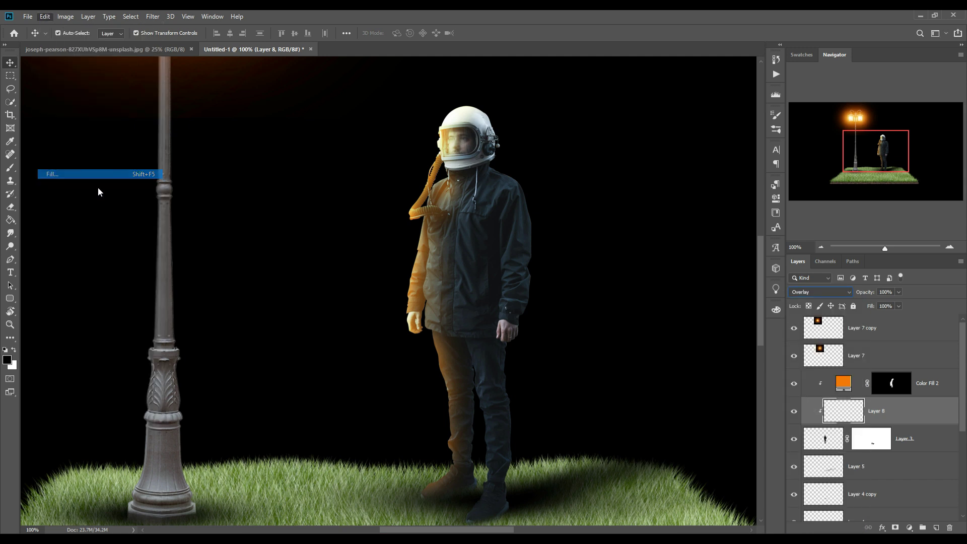
left_click(487, 151)
left_click(474, 237)
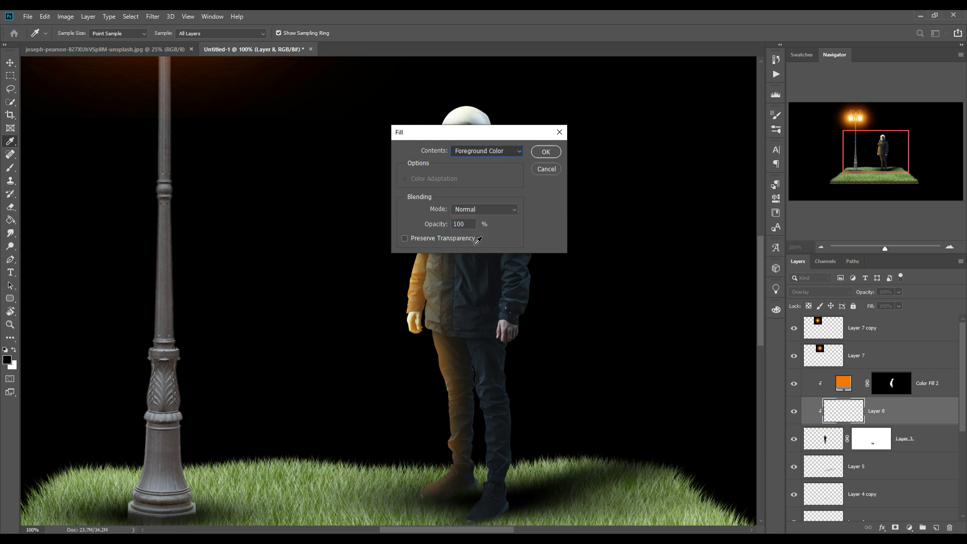
left_click(546, 151)
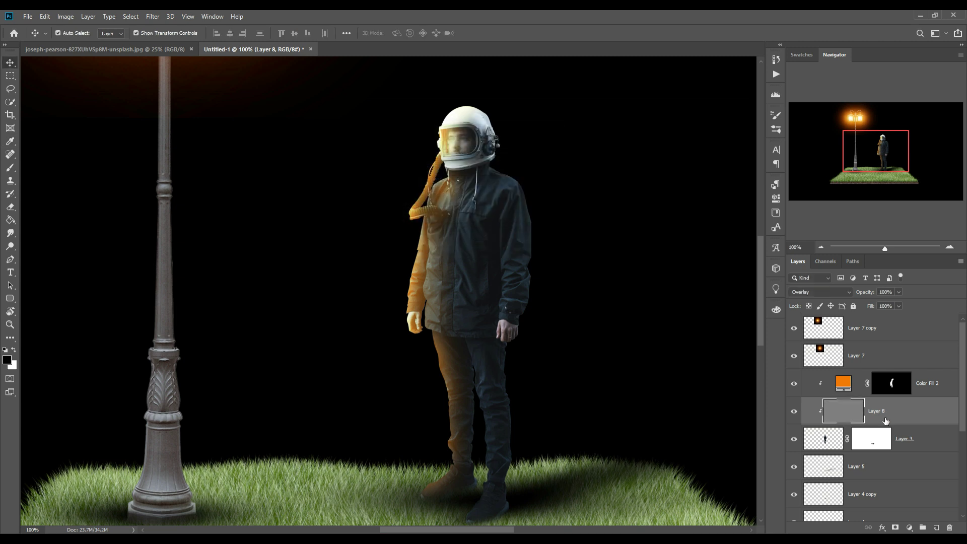
Dodge the left arm, chest, zipper, both trouser legs and the right sleeve edge.
left_click(10, 246)
key("bracketleft")
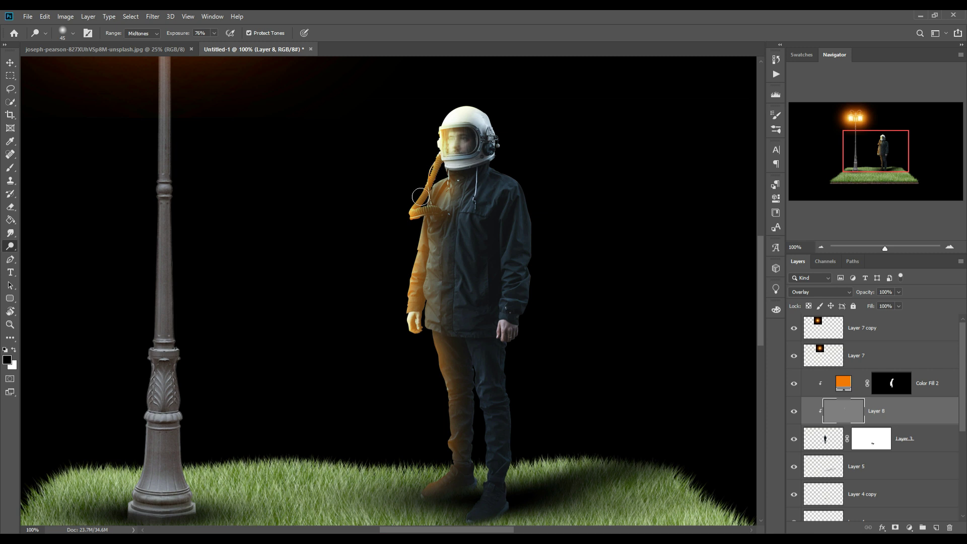
left_click_drag(408, 292, 412, 308)
mouse_move(449, 244)
left_mouse_down()
mouse_move(446, 223)
mouse_move(467, 235)
left_mouse_up()
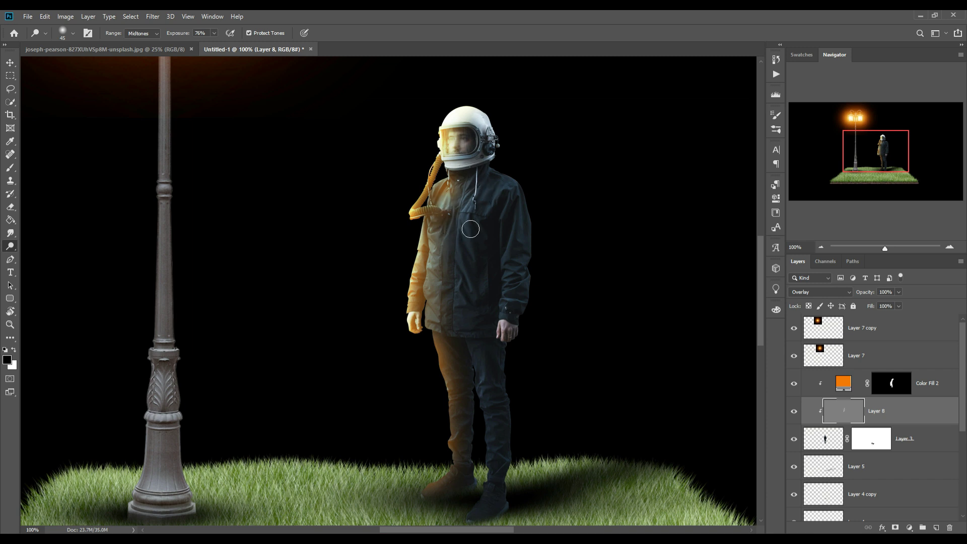
left_click_drag(478, 174, 465, 234)
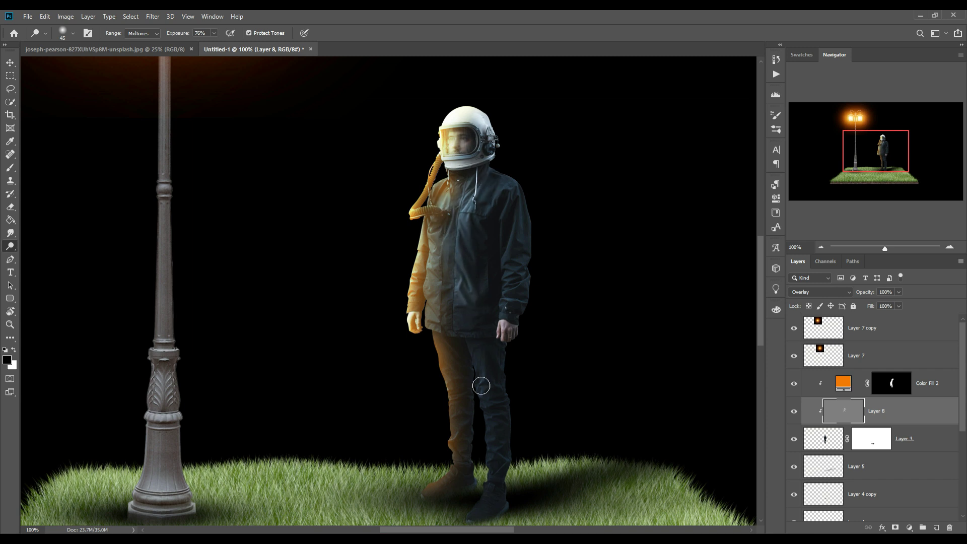
left_click_drag(456, 348, 454, 445)
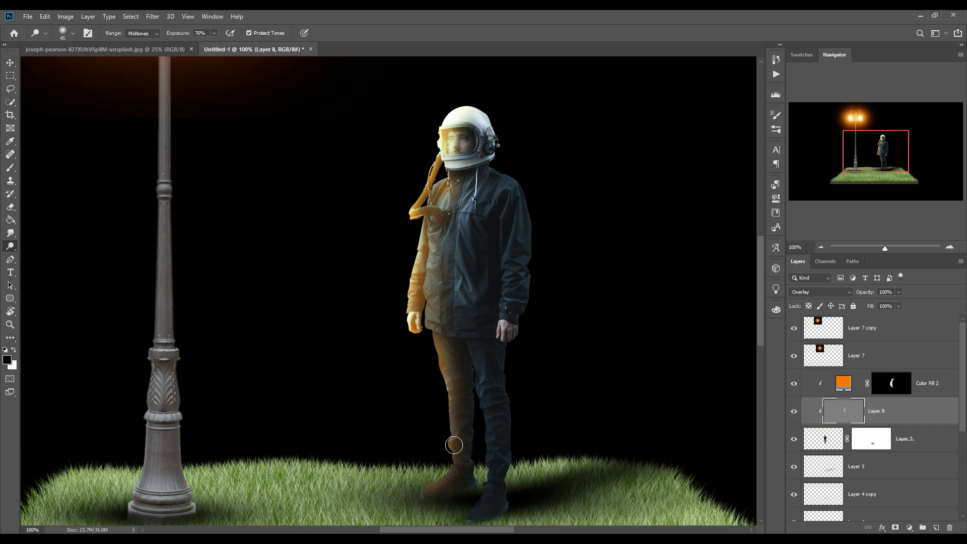
left_click_drag(490, 367, 502, 480)
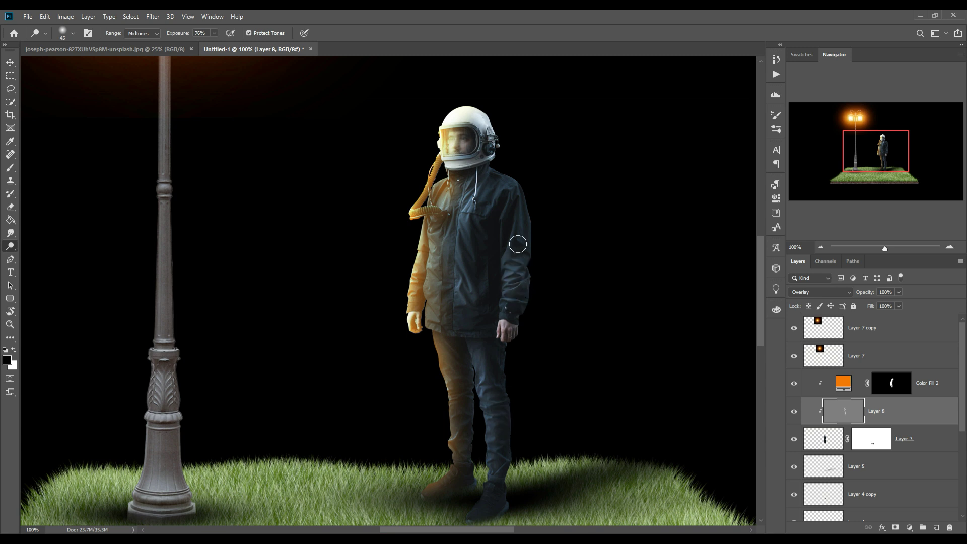
mouse_move(524, 255)
left_mouse_down()
mouse_move(534, 231)
mouse_move(521, 314)
left_mouse_up()
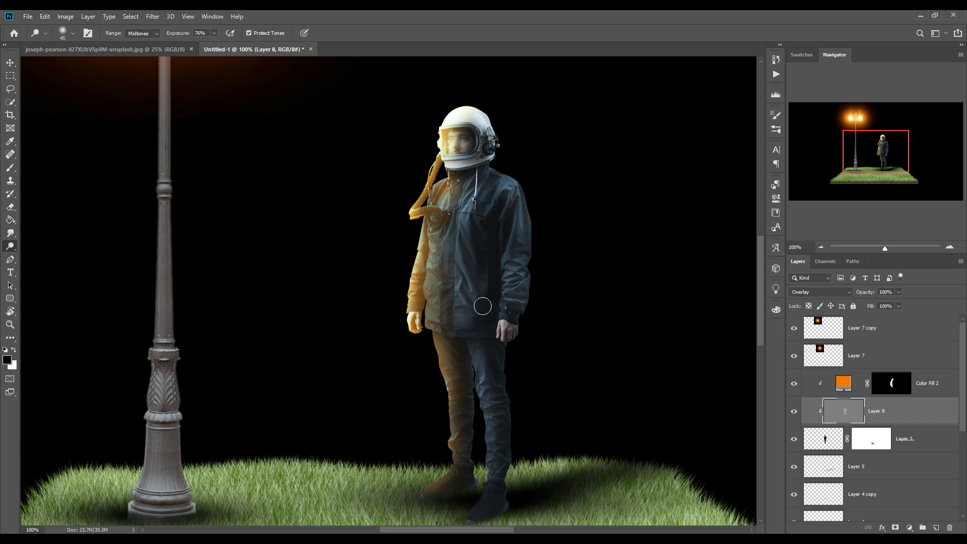
left_click(10, 62)
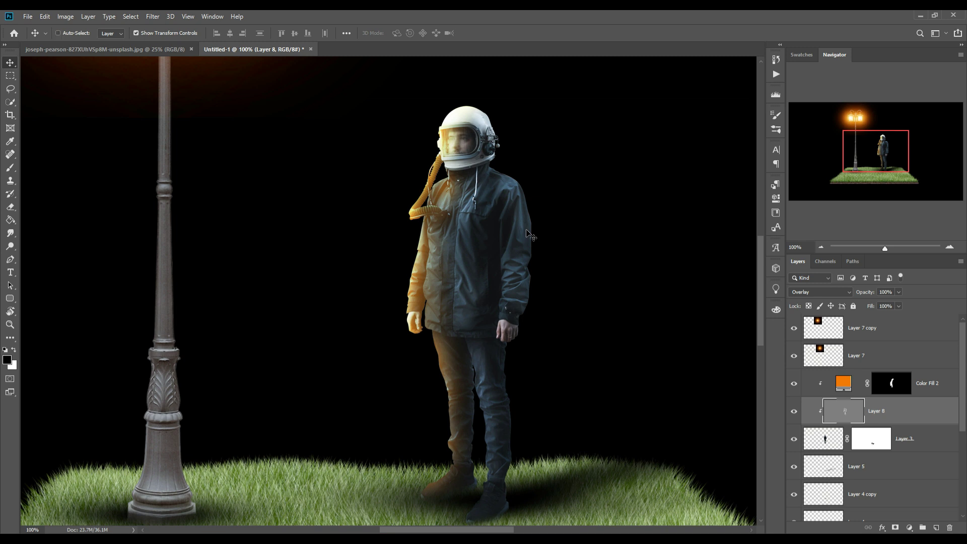
Add a new top layer and load the cloud brush at 700 px with white foreground.
key("ctrl+0")
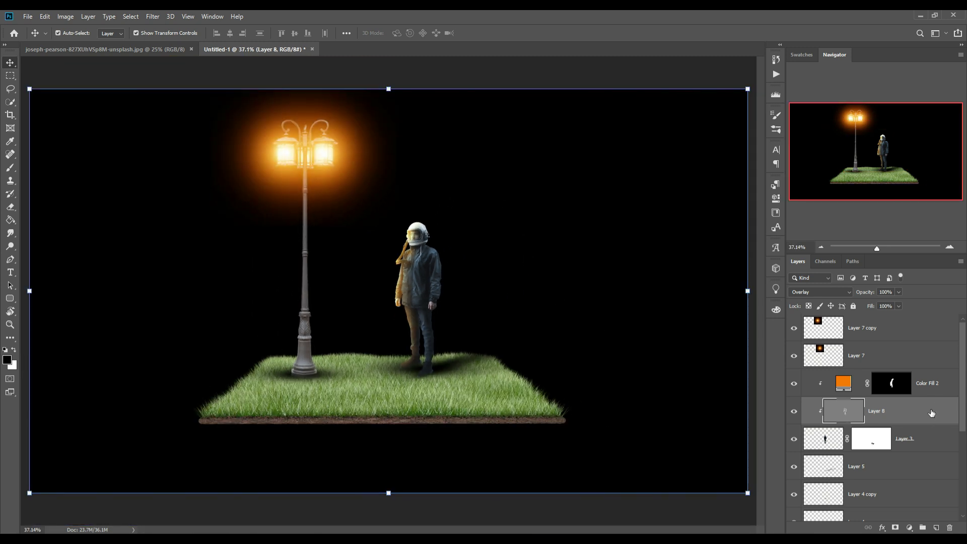
left_click(878, 335)
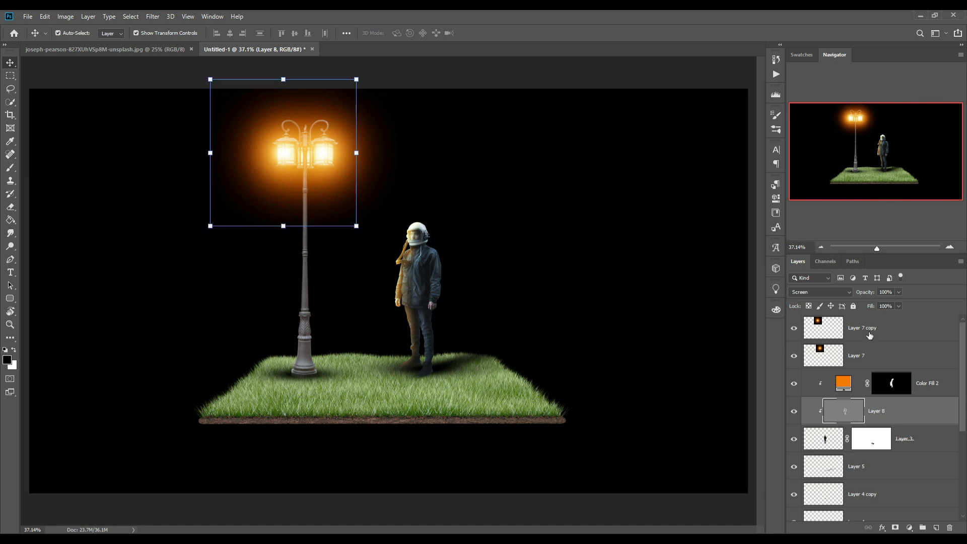
left_click(937, 528)
left_click(10, 168)
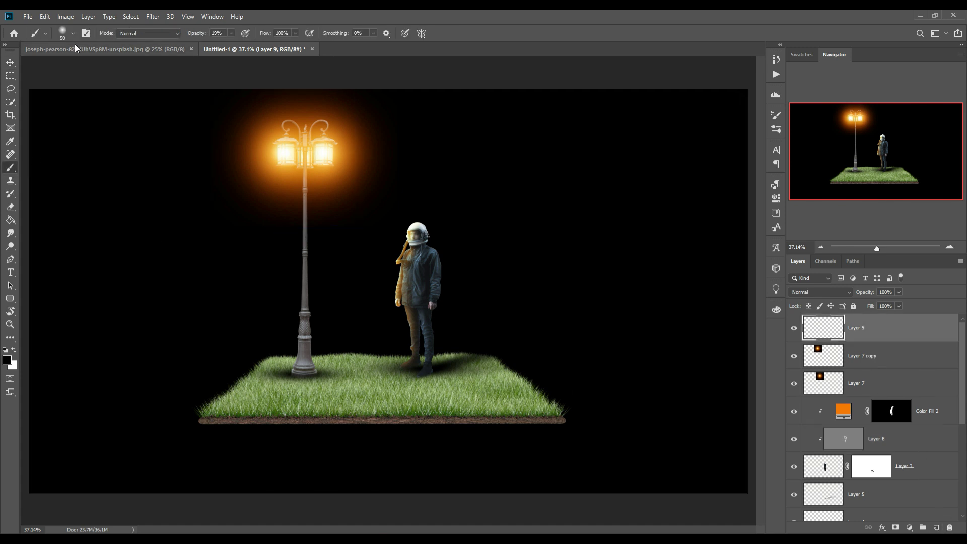
left_click(73, 33)
left_click(37, 109)
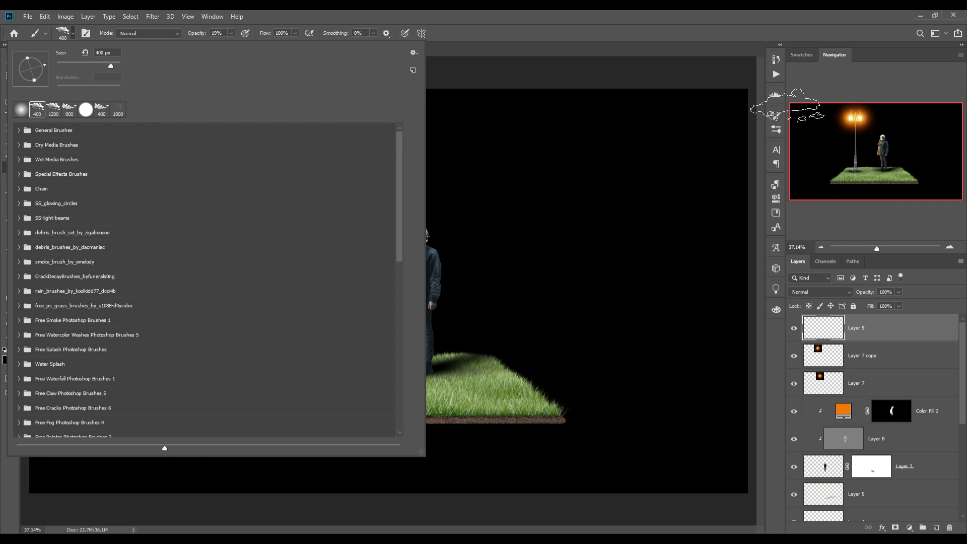
key("Return")
key("bracketright")
key("bracketright")
key("bracketright")
right_click(527, 142)
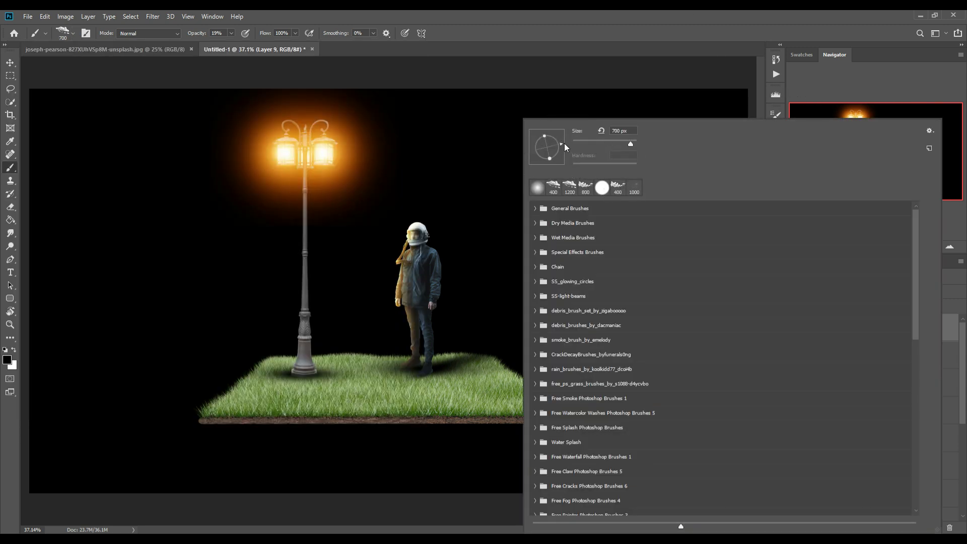
key("Return")
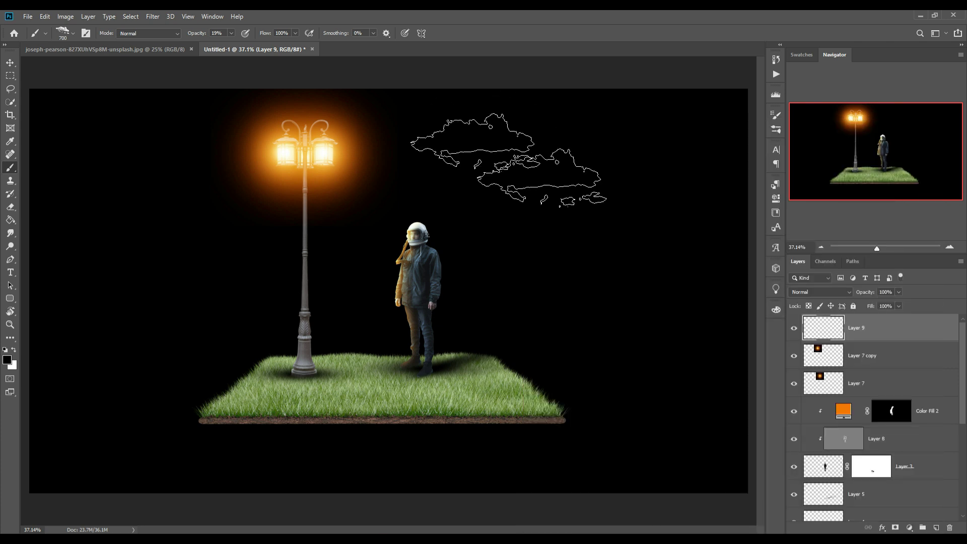
key("x")
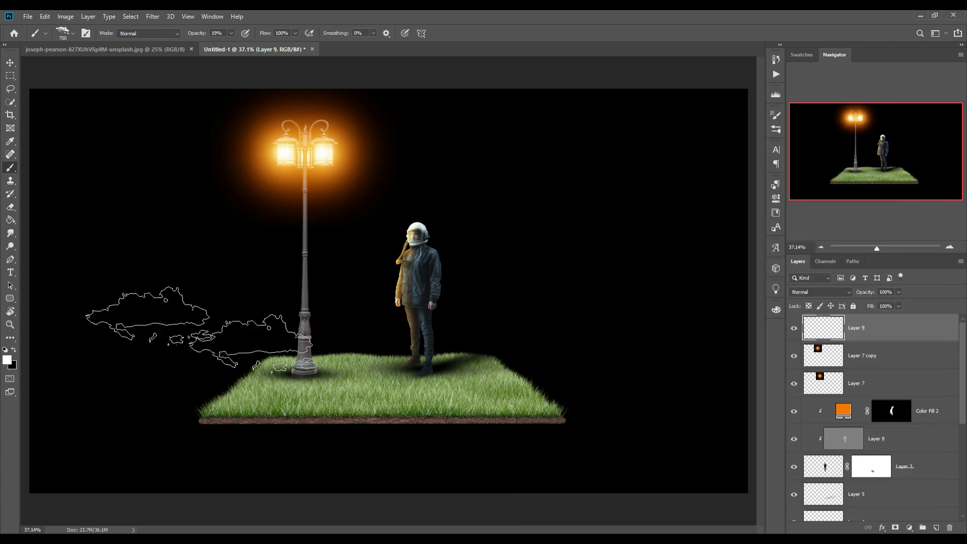
Stamp a large grey cloud above the figure and a 400 px cloud left of the lamp.
left_click(529, 130)
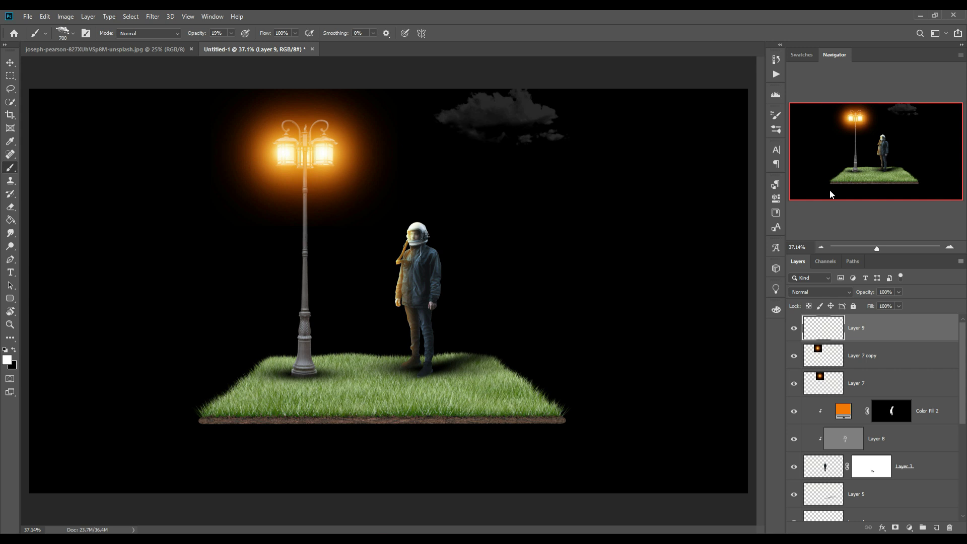
key("ctrl+z")
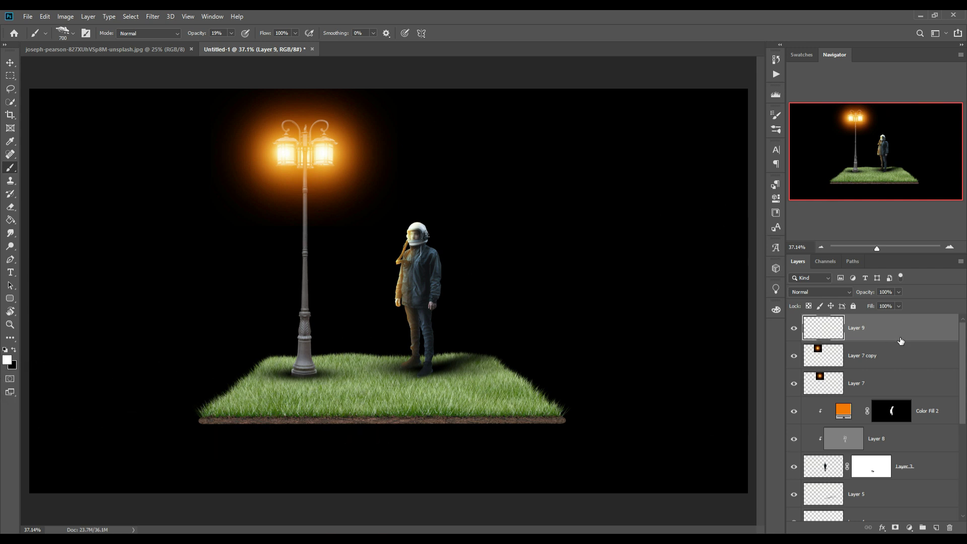
left_click(512, 154)
left_click(512, 154)
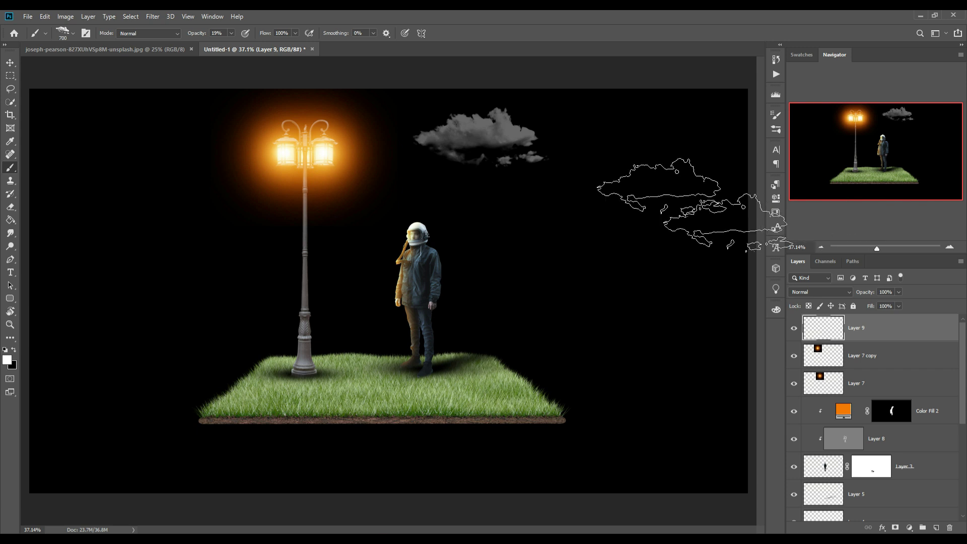
key("bracketleft")
key("bracketleft")
key("bracketleft")
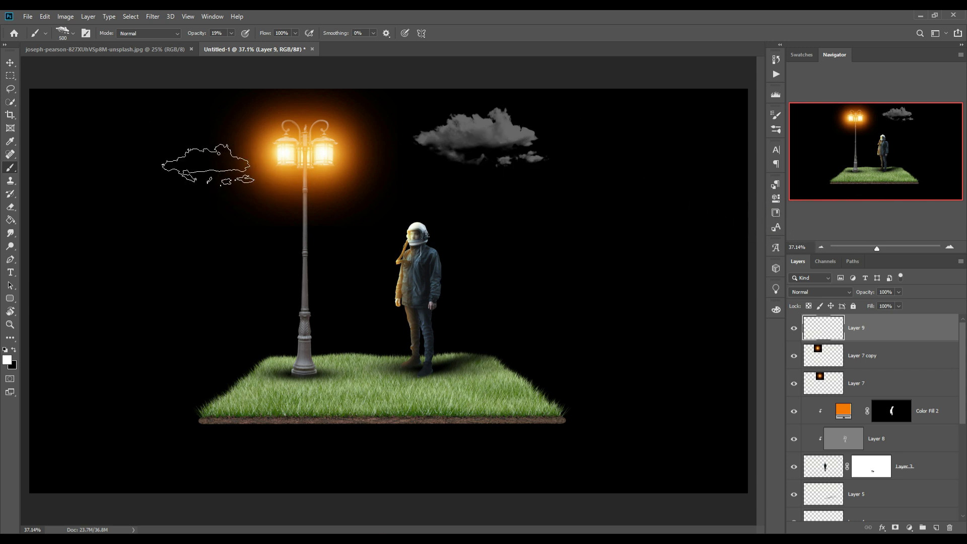
left_click(187, 145)
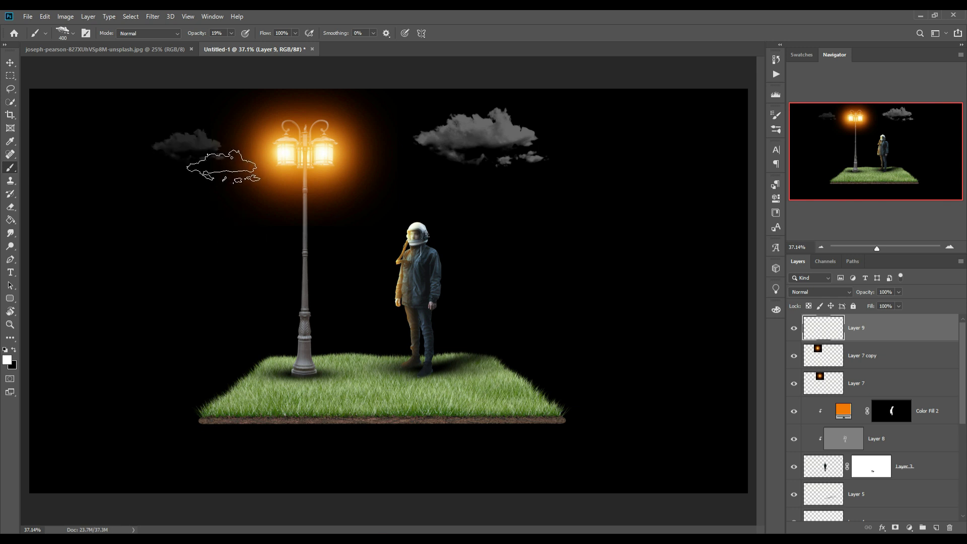
Add smaller 300, 250 and 200 px clouds around the cluster, undoing the last one.
key("bracketleft")
left_click(574, 184)
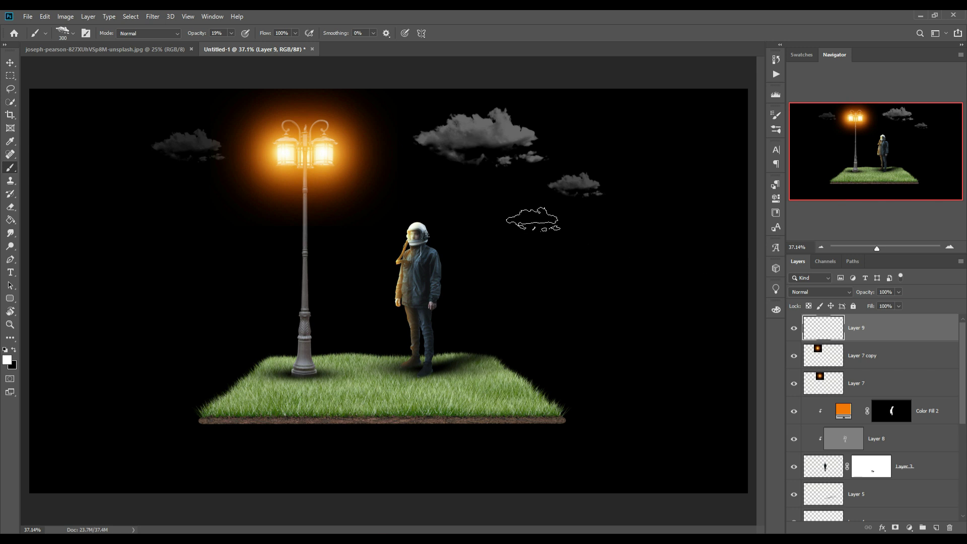
key("bracketleft")
left_click(487, 198)
key("bracketleft")
left_click(389, 195)
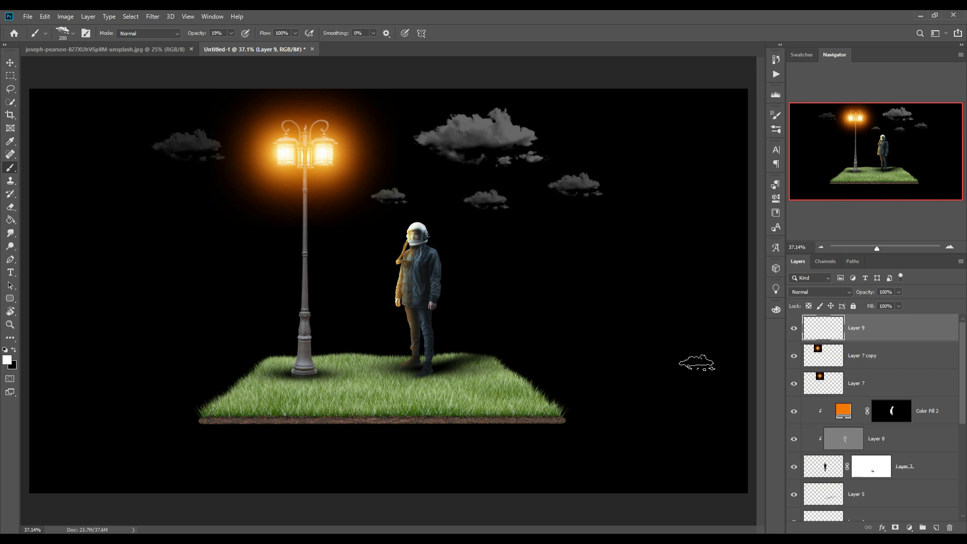
key("ctrl+z")
key("ctrl+z")
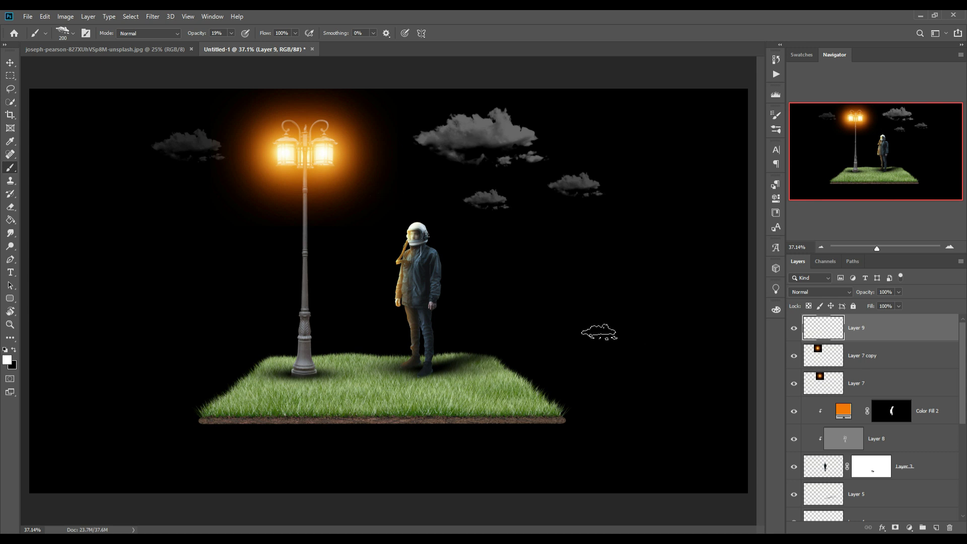
left_click(10, 63)
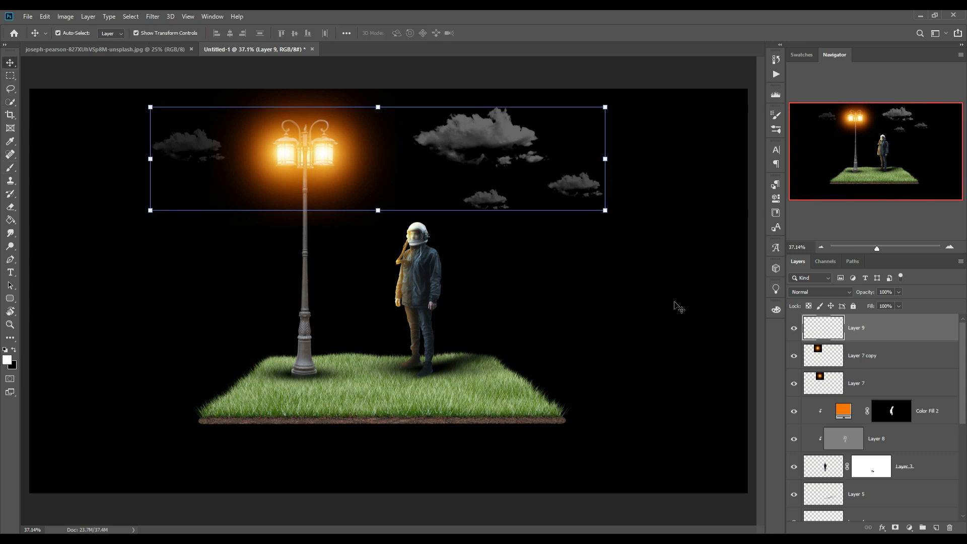
Add a new layer above Color Fill 1 and pick a soft round brush.
left_click(797, 329)
scroll(873, 400, "down", 5)
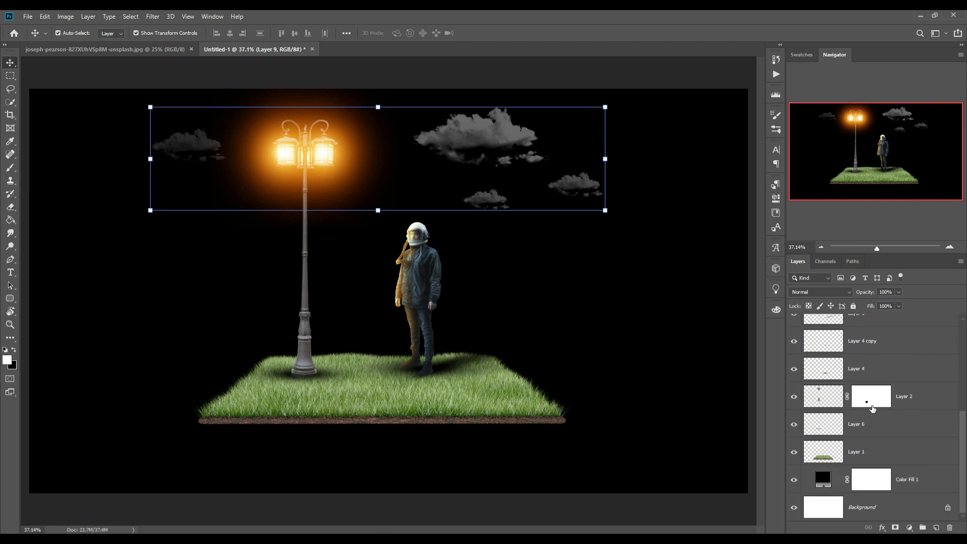
left_click(921, 476)
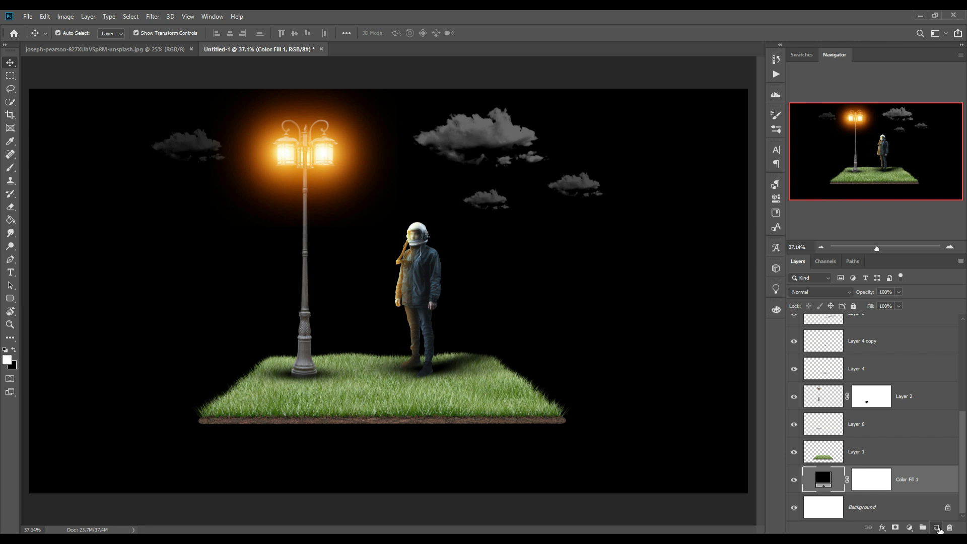
left_click(937, 527)
key("b")
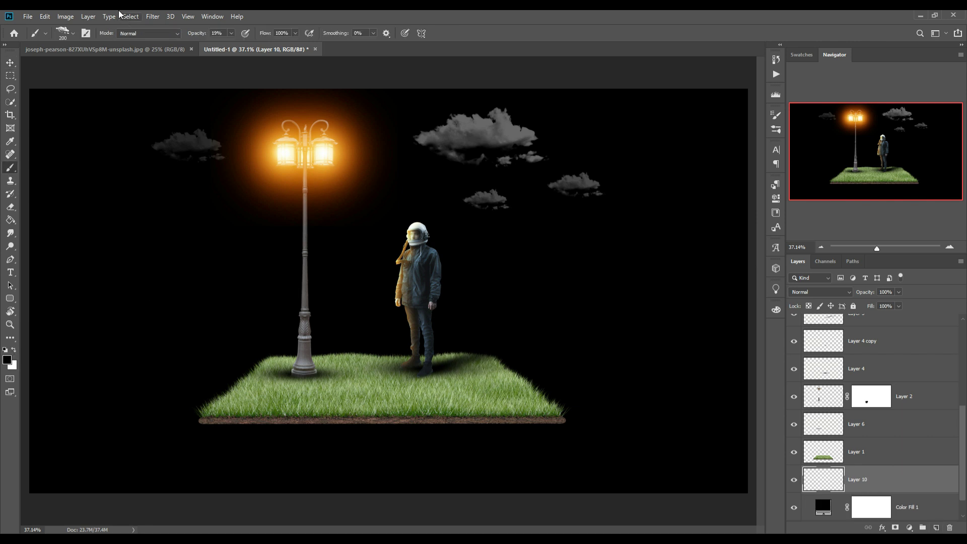
left_click(73, 34)
double_click(102, 113)
Stretch Layer 10 far to the left and right into a wide band.
left_click(10, 62)
left_click_drag(416, 430, 756, 430)
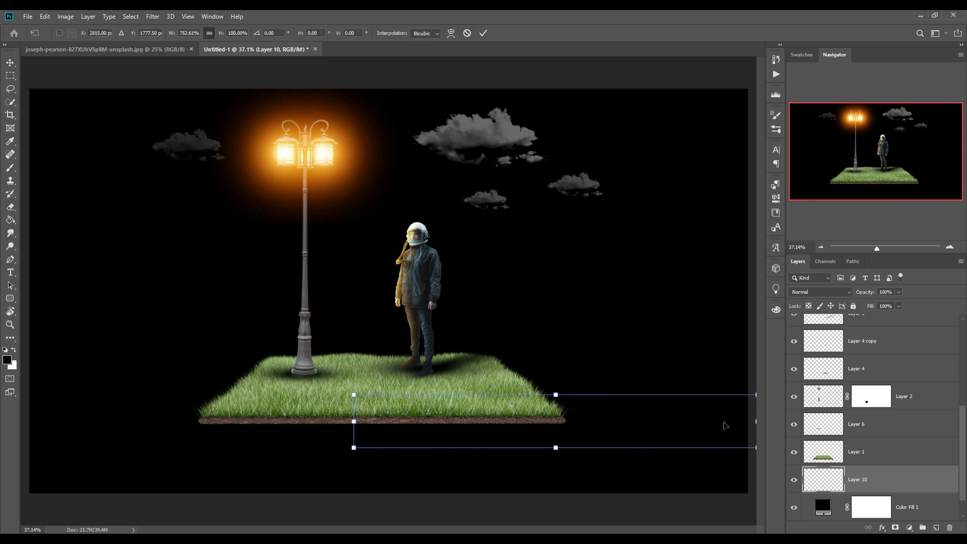
left_click_drag(359, 426, 71, 447)
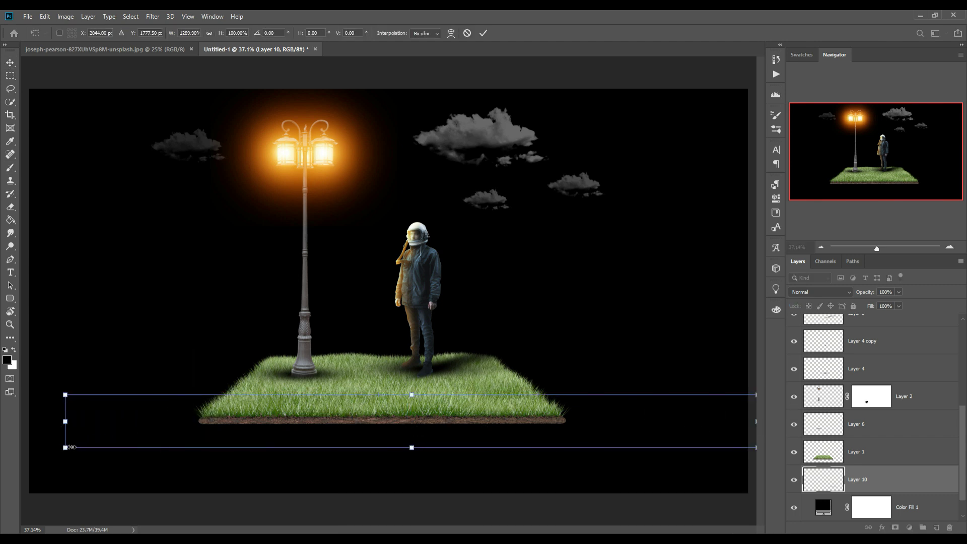
left_click(876, 458)
Clip a new layer to the grass patch (Layer 1) and brush dark shading along its bottom edge.
left_click(940, 527)
right_click(898, 454)
left_click(894, 222)
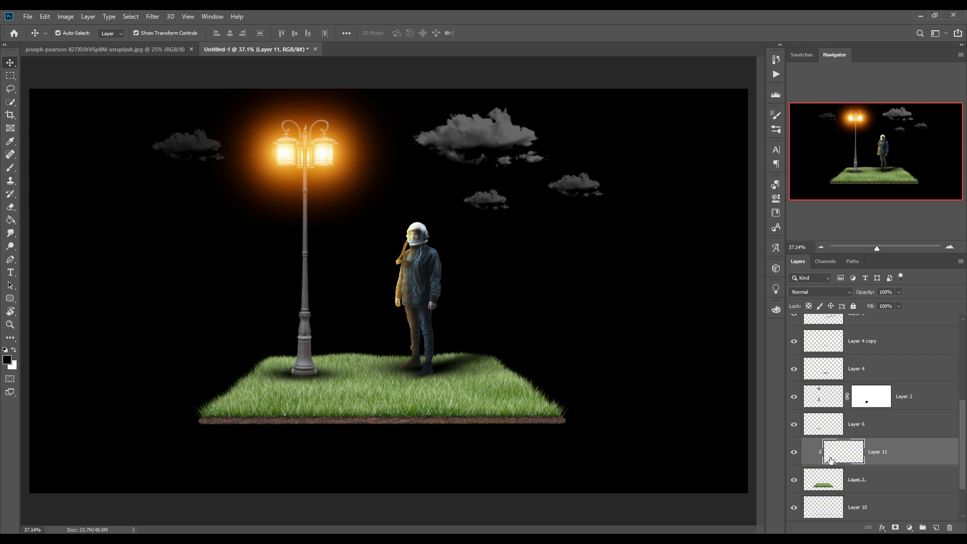
left_click(10, 167)
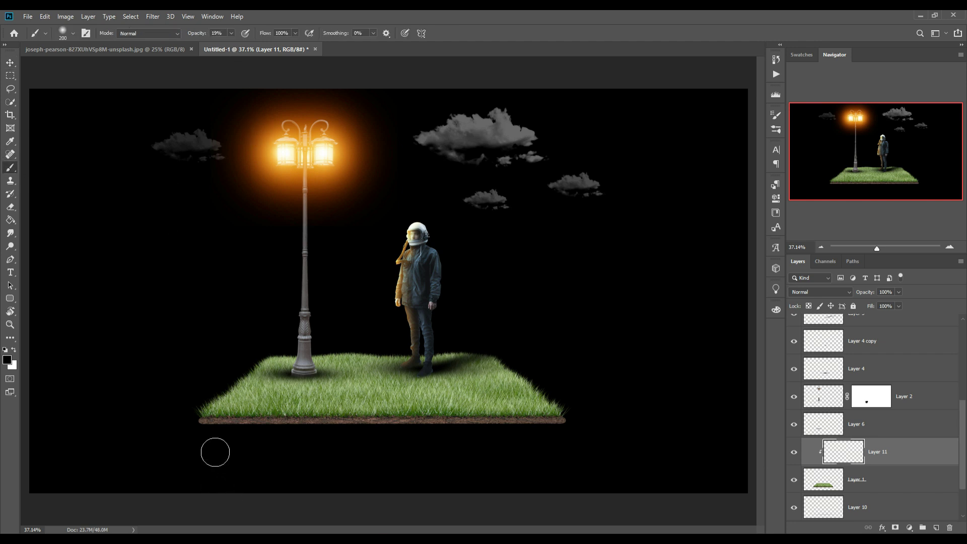
mouse_move(216, 452)
left_mouse_down()
mouse_move(574, 447)
mouse_move(210, 447)
mouse_move(236, 452)
left_mouse_up()
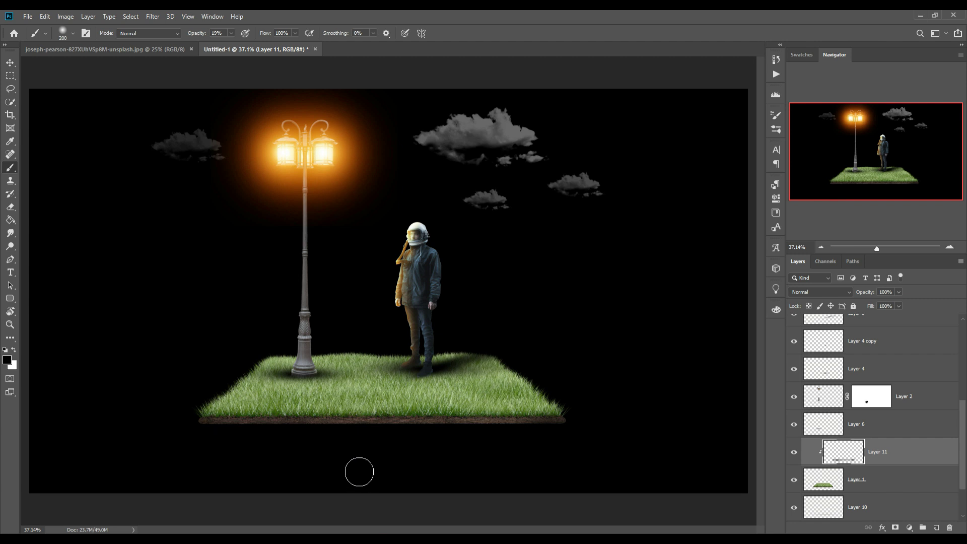
left_click(963, 370)
Delete the grey clouds layer and set up a new layer with a 100%-opacity, 700 px white cloud brush.
left_click(872, 329)
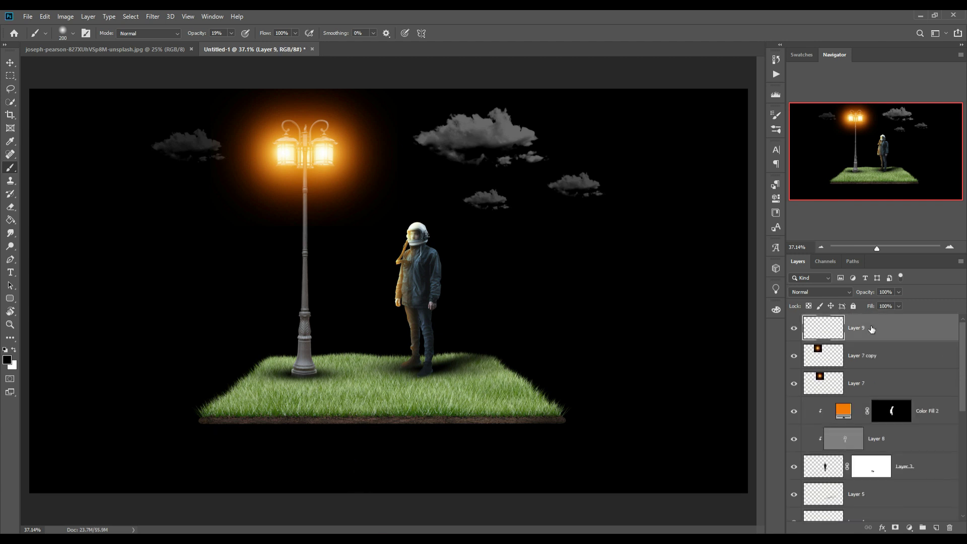
key("Delete")
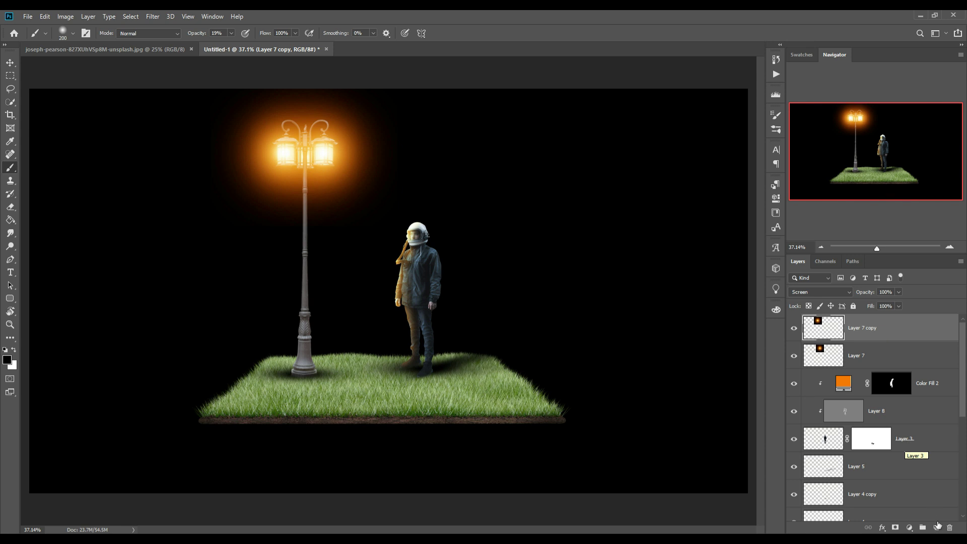
left_click(936, 527)
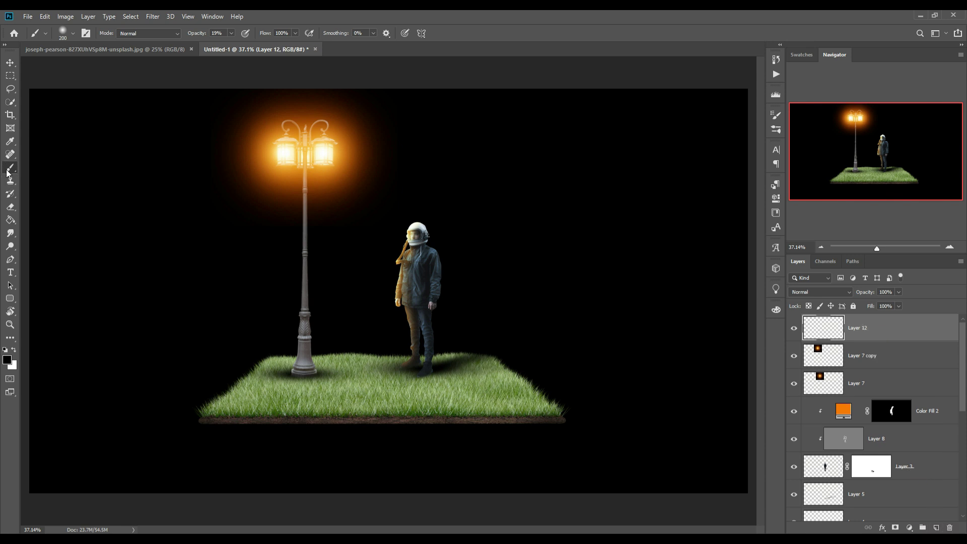
left_click(231, 33)
left_click_drag(233, 46, 342, 52)
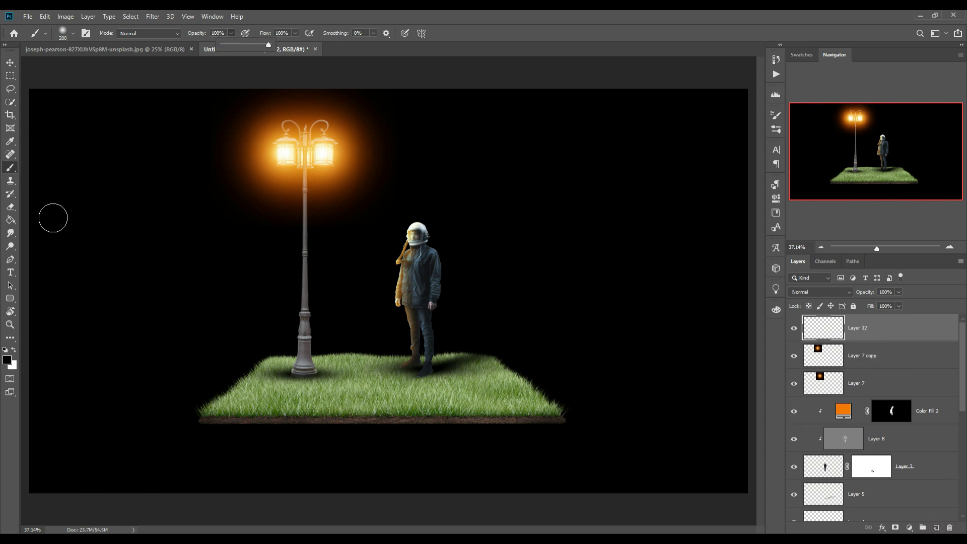
left_click(73, 33)
left_click(38, 108)
key("Return")
key("bracketright")
key("bracketright")
key("bracketright")
key("bracketright")
key("bracketright")
key("bracketright")
left_click(504, 154)
left_click(14, 350)
Stamp white clouds near the top, right of the figure, upper-left, and beside the lamp post.
left_click(466, 126)
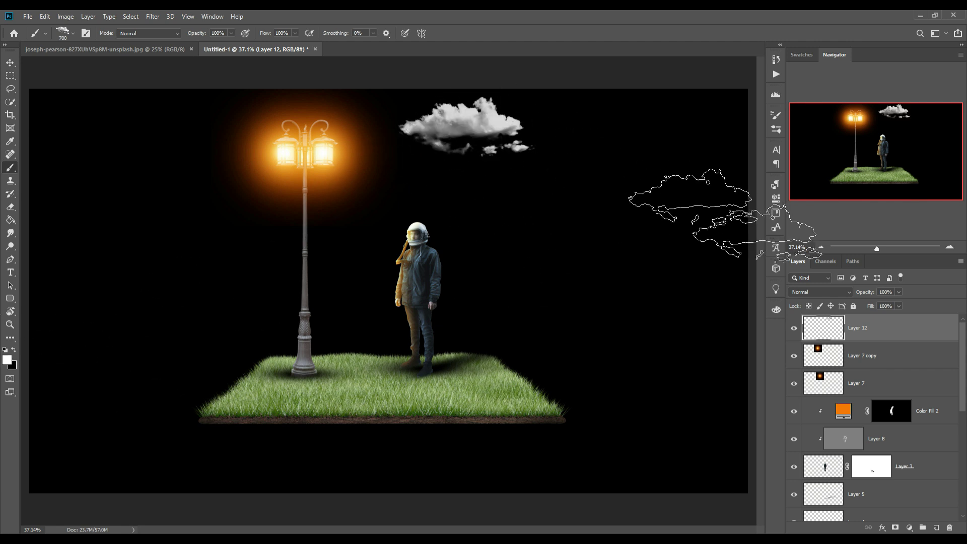
key("bracketleft")
key("bracketleft")
key("bracketleft")
left_click(574, 172)
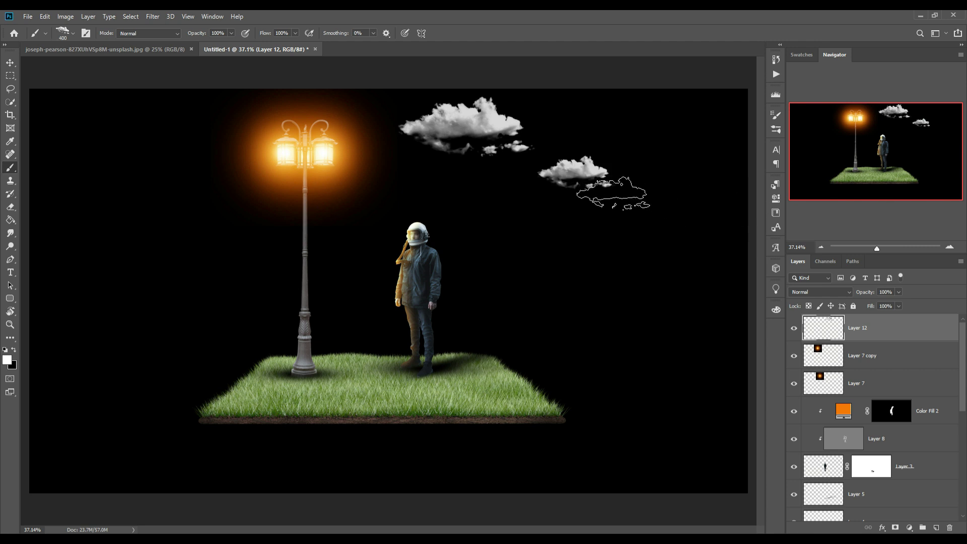
key("bracketleft")
key("bracketleft")
left_click(194, 115)
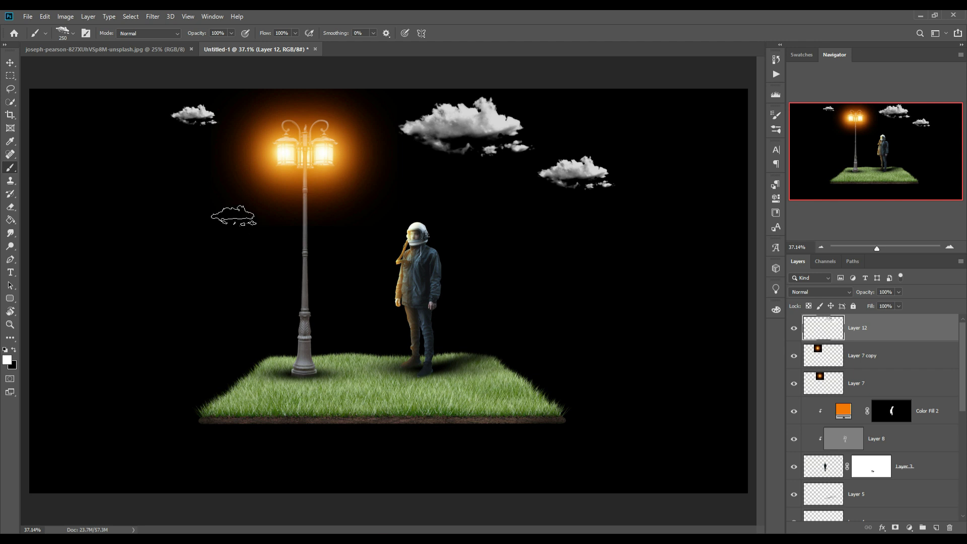
left_click(211, 203)
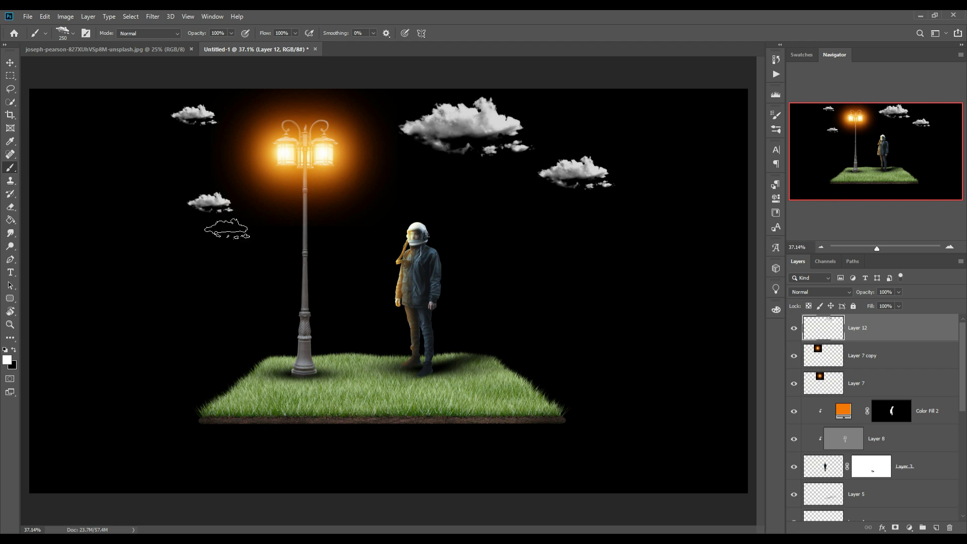
key("ctrl+z")
left_click(273, 209)
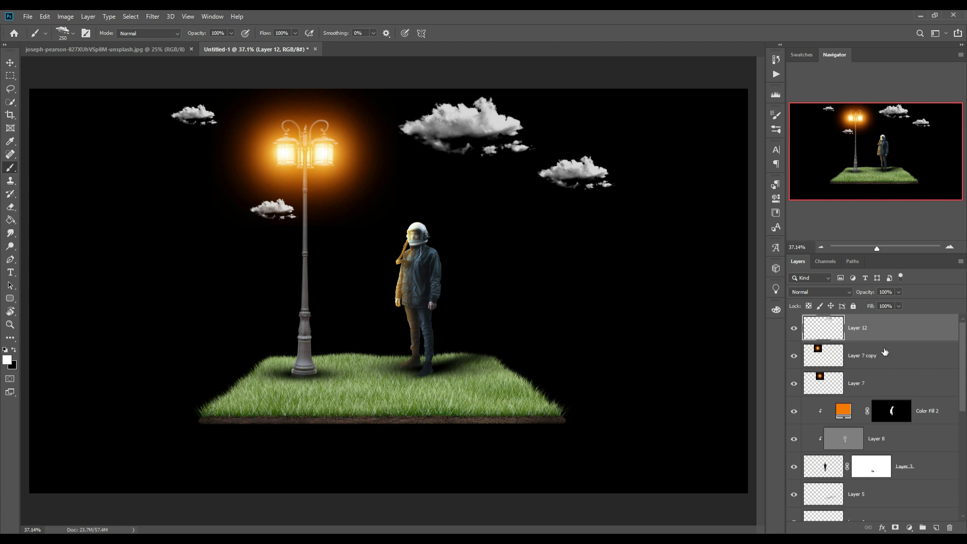
Stamp a small cloud beside the lamp post on a new layer above Layer 5, then select the sky clouds layer.
scroll(910, 393, "down", 3)
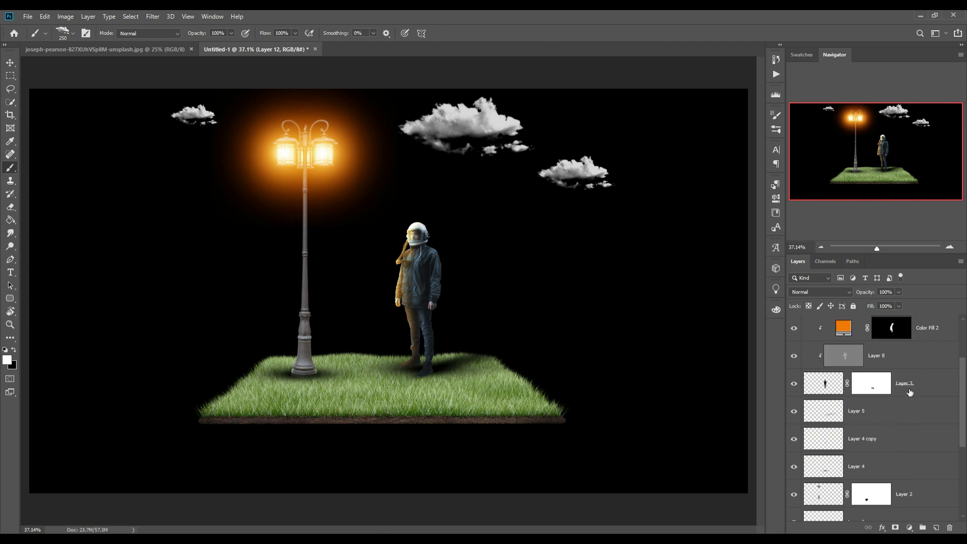
left_click(926, 416)
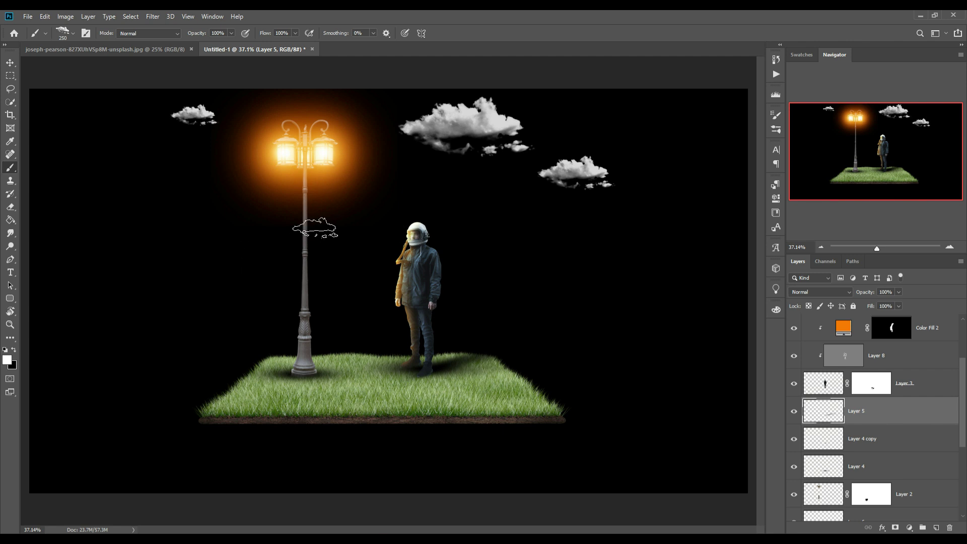
left_click(936, 528)
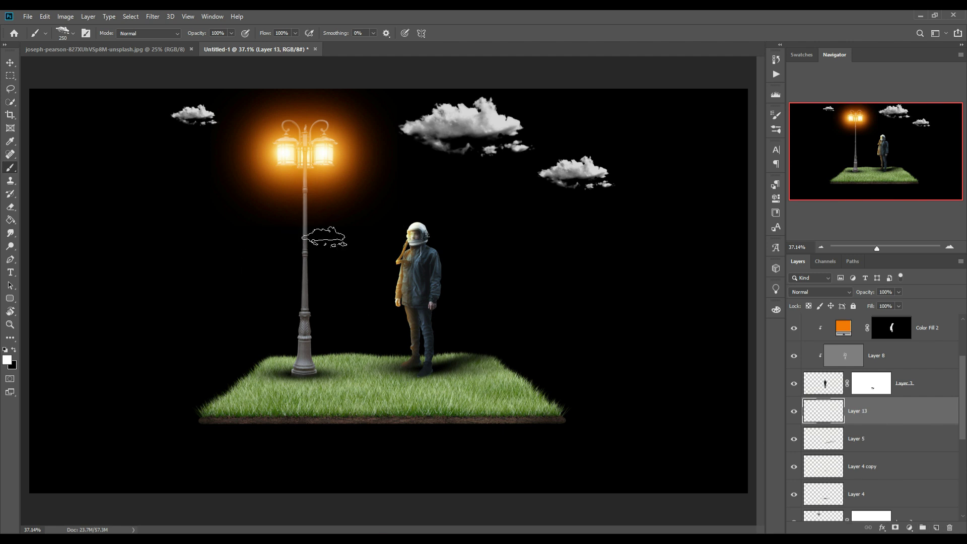
left_click(267, 199)
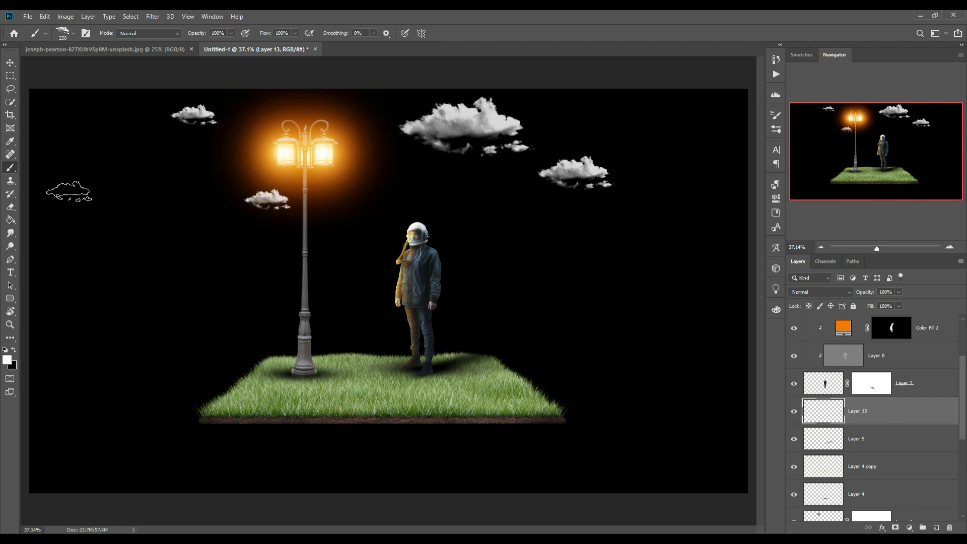
key("v")
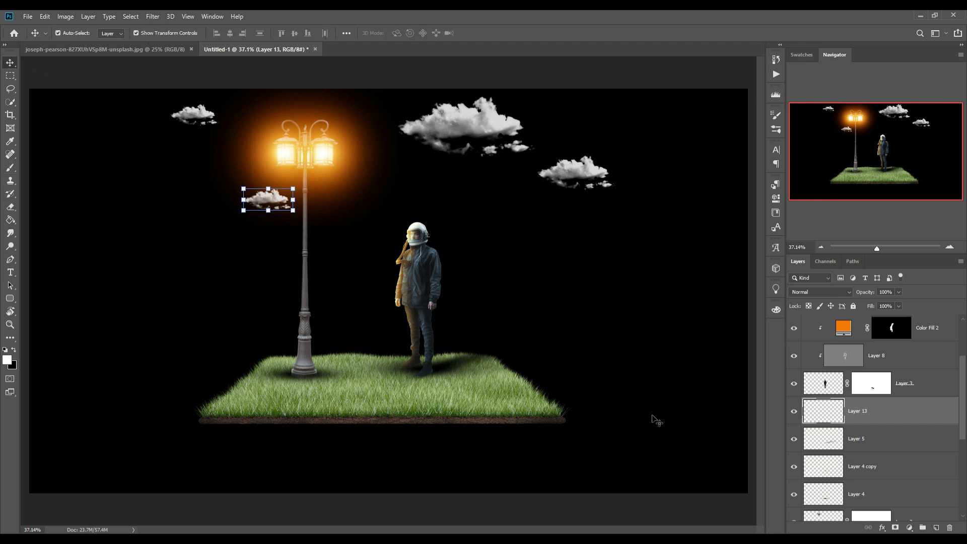
scroll(863, 403, "up", 2)
scroll(863, 403, "up", 1)
left_click(824, 328)
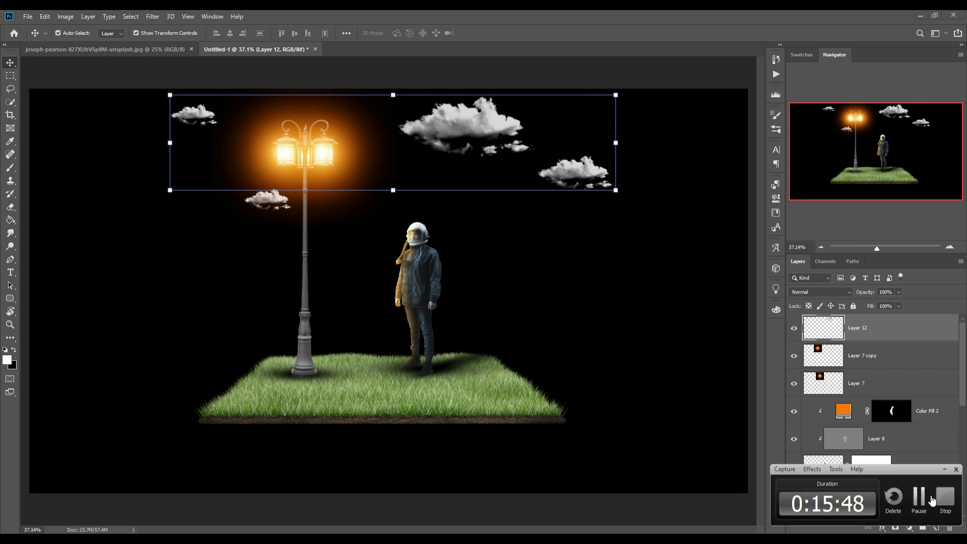
scroll(892, 443, "down", 3)
scroll(892, 443, "down", 2)
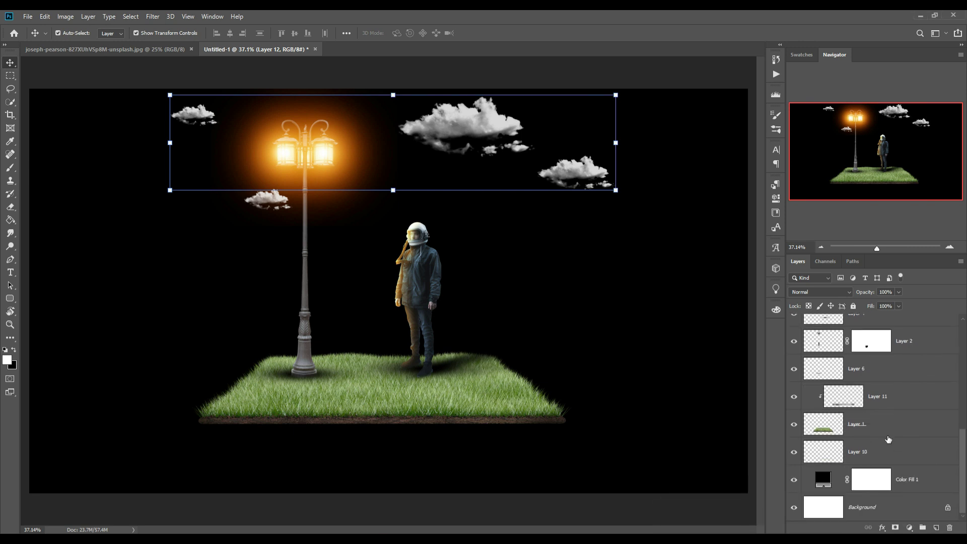
left_click(306, 320)
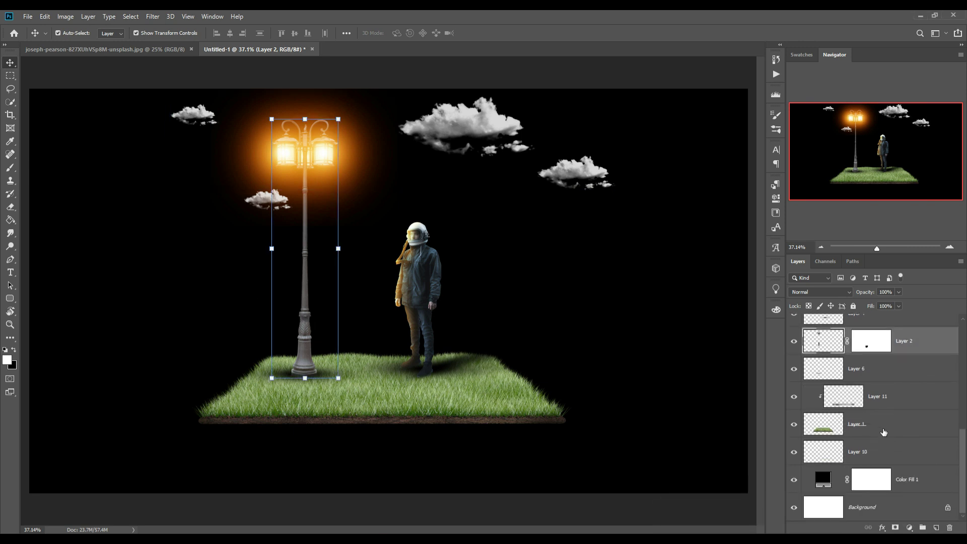
right_click(916, 332)
left_click(810, 162)
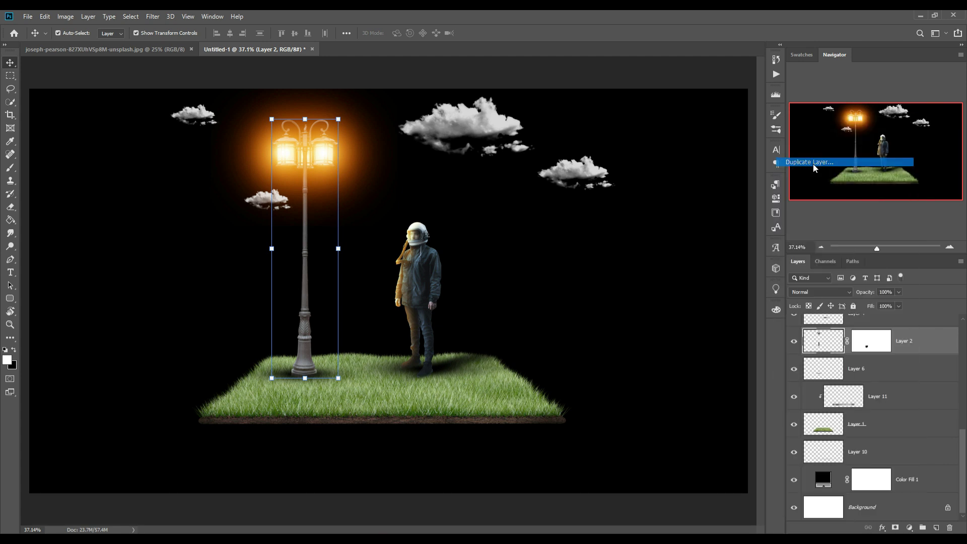
left_click(567, 160)
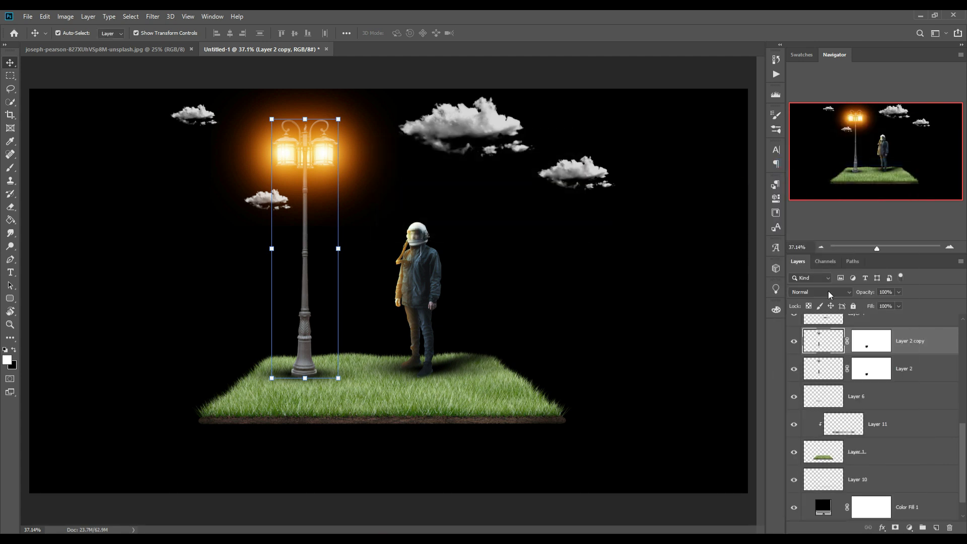
key("ctrl+z")
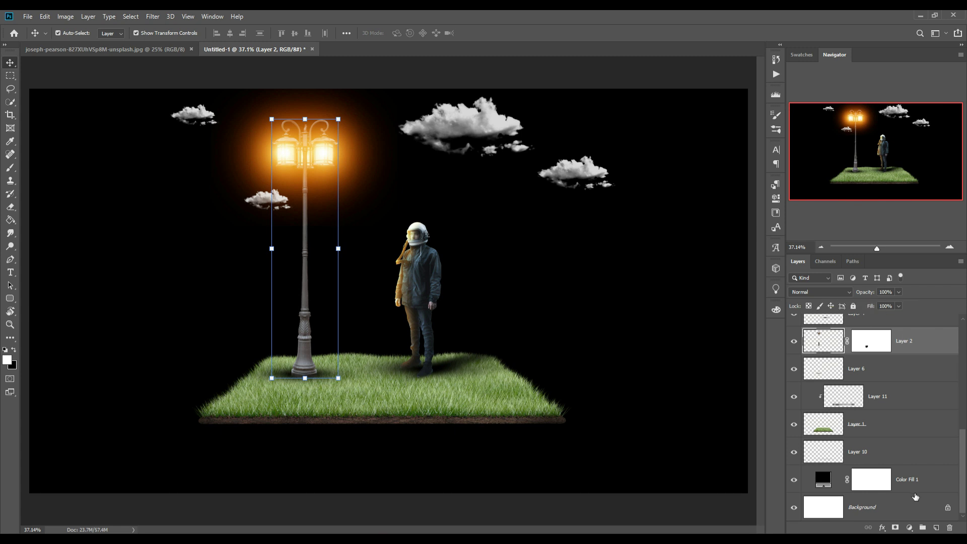
left_click(936, 527)
right_click(878, 330)
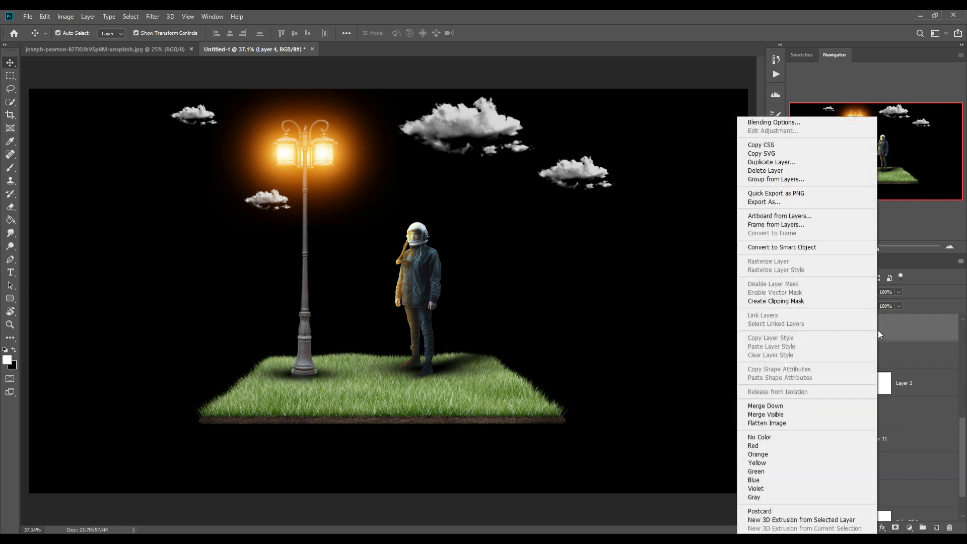
left_click(776, 301)
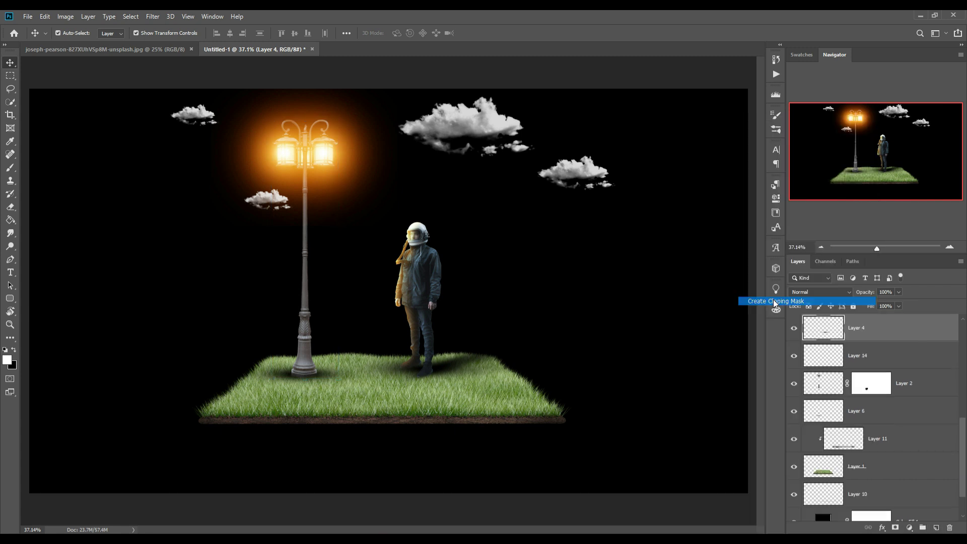
key("ctrl+alt+g")
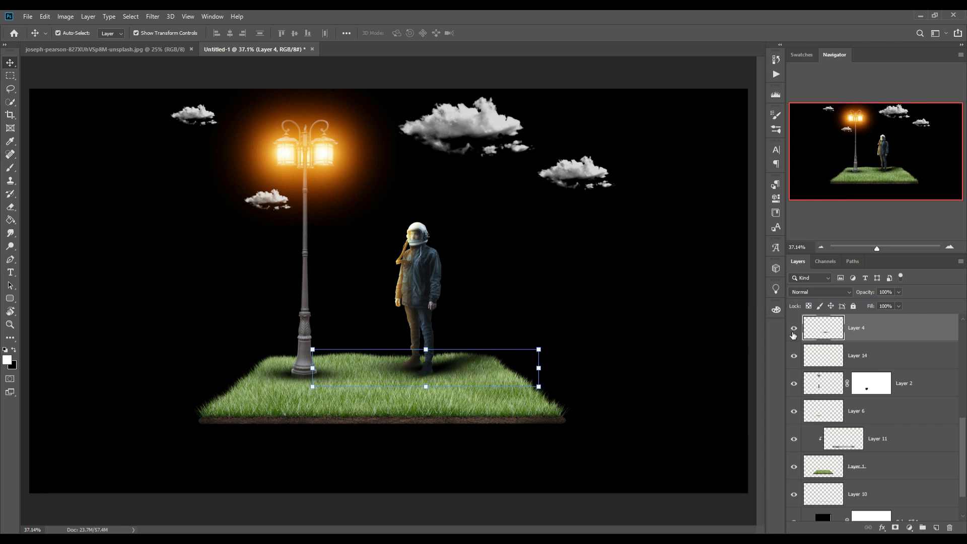
left_click(869, 363)
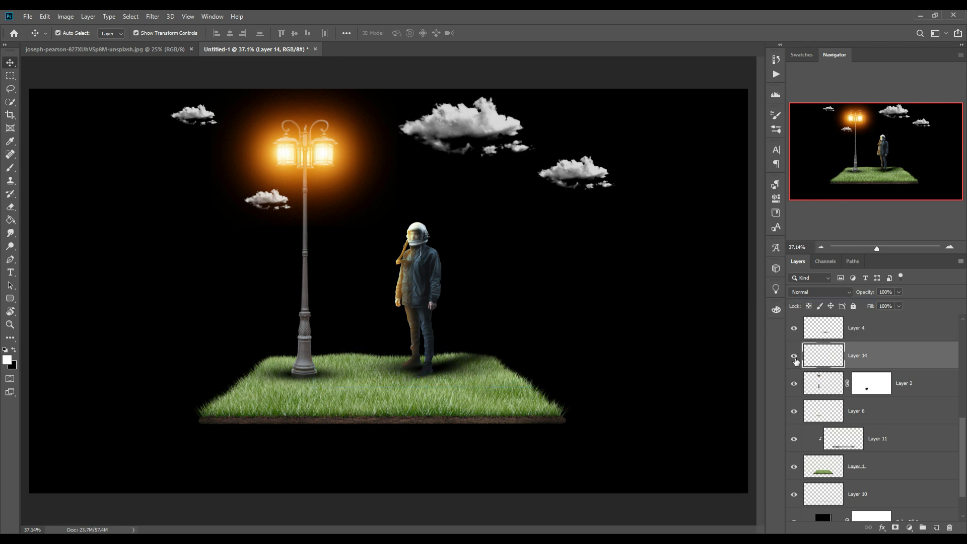
key("Delete")
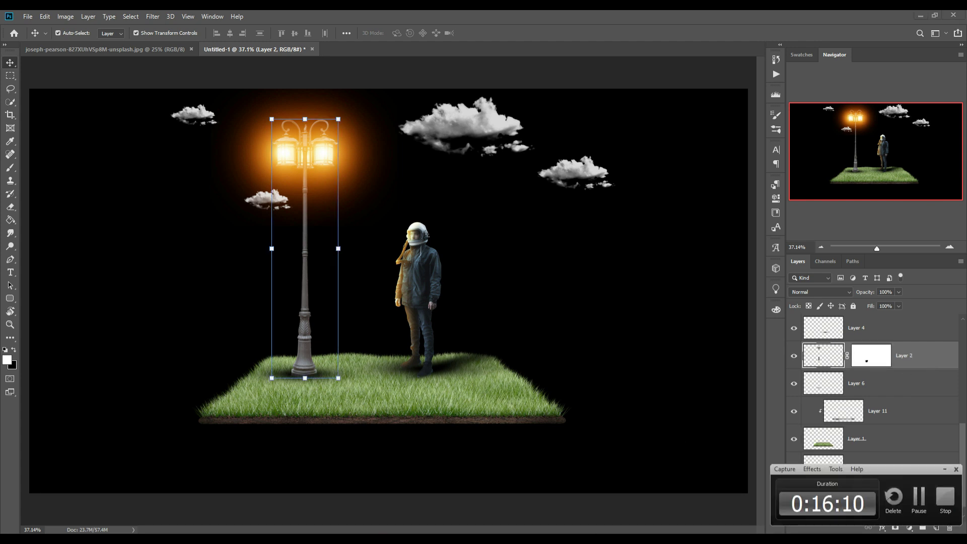
left_click(869, 328)
scroll(874, 334, "up", 3)
Try a merged stamp of visible layers, undo it, and add a layer clipped to grass base Layer 11.
scroll(873, 335, "up", 3)
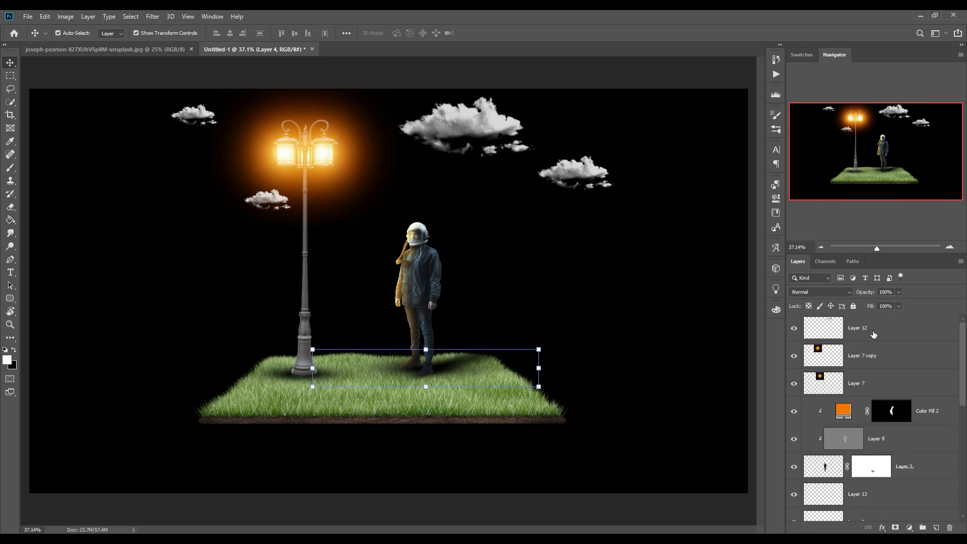
left_click(874, 334)
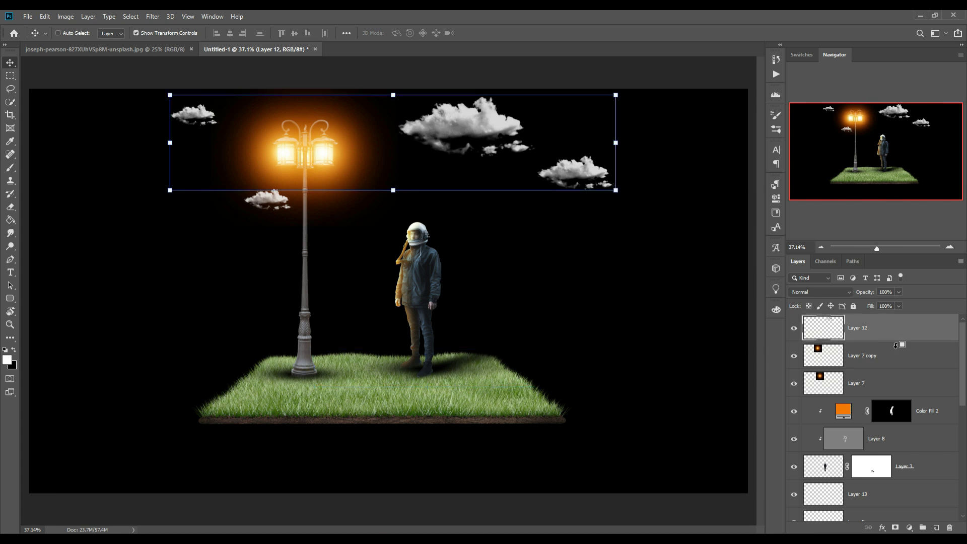
key("ctrl+shift+alt+e")
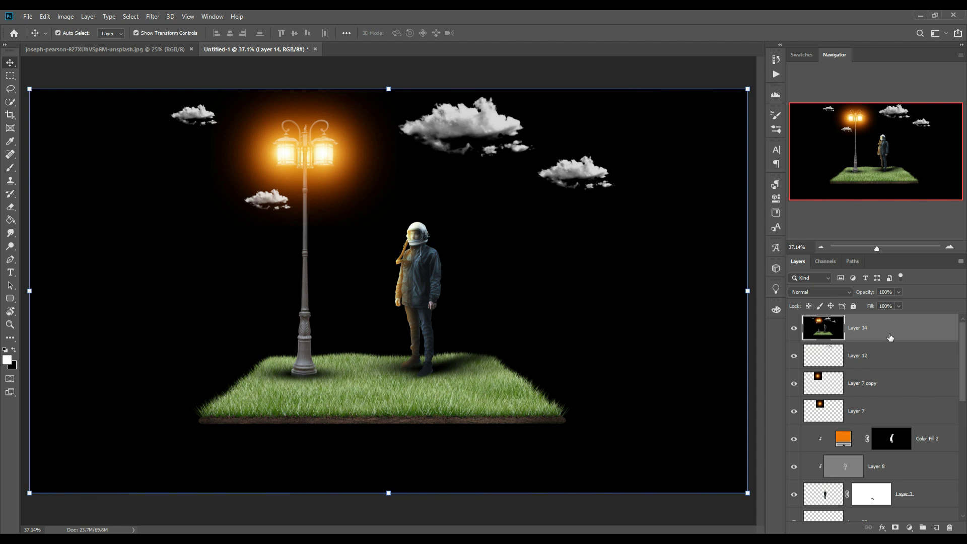
key("ctrl+z")
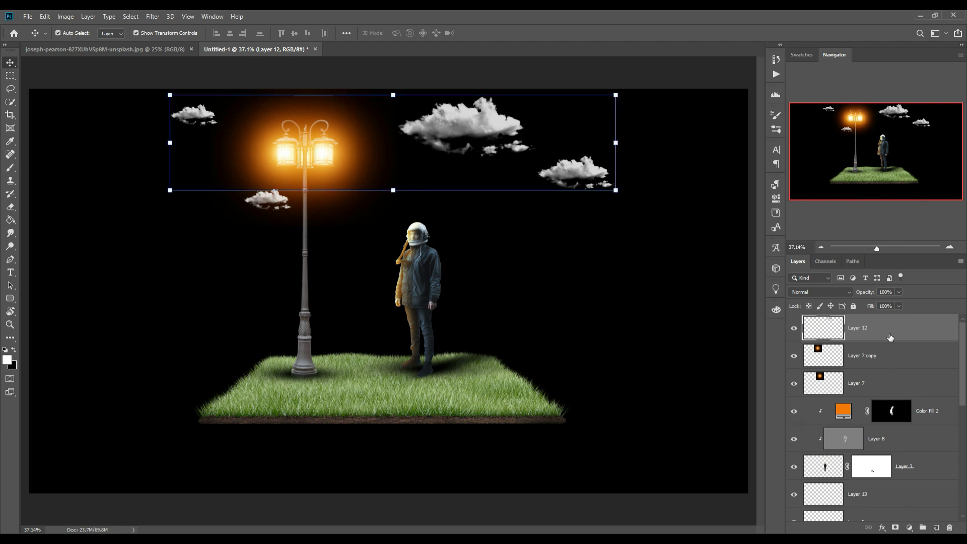
scroll(890, 337, "down", 2)
scroll(897, 362, "down", 2)
scroll(900, 371, "down", 1)
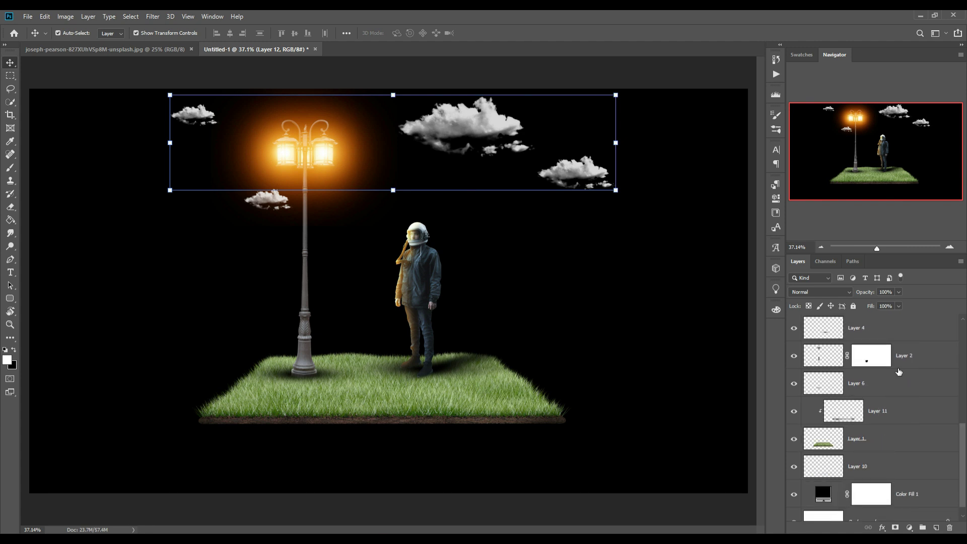
left_click(908, 418)
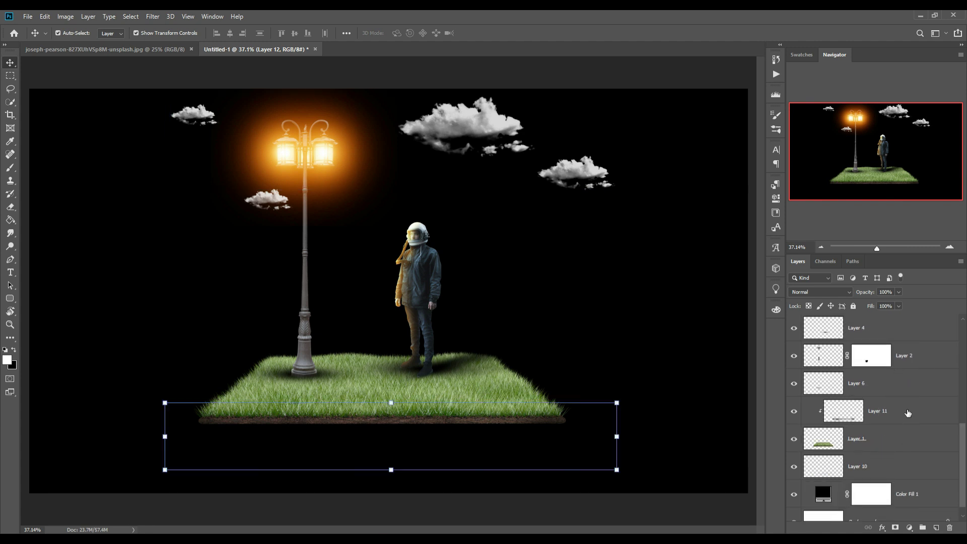
left_click(937, 528, "ctrl")
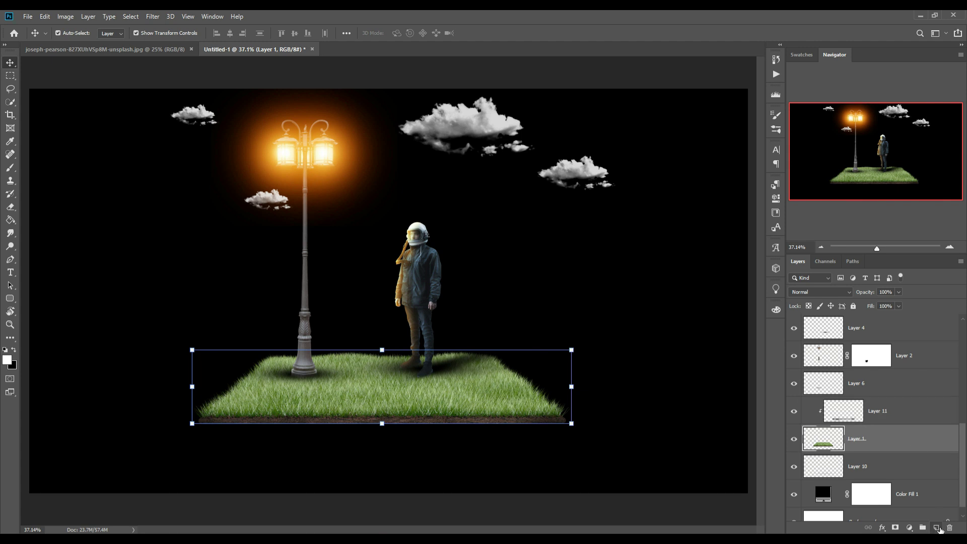
Paint a soft warm-yellow glow on the grass near the lamp base with a large round brush.
left_click(17, 170)
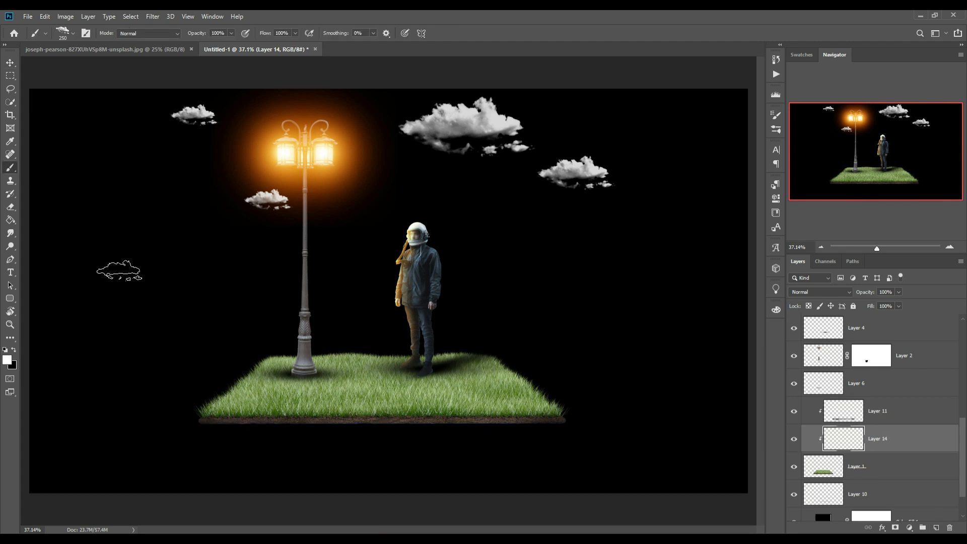
left_click(73, 35)
left_click(75, 108)
key("Return")
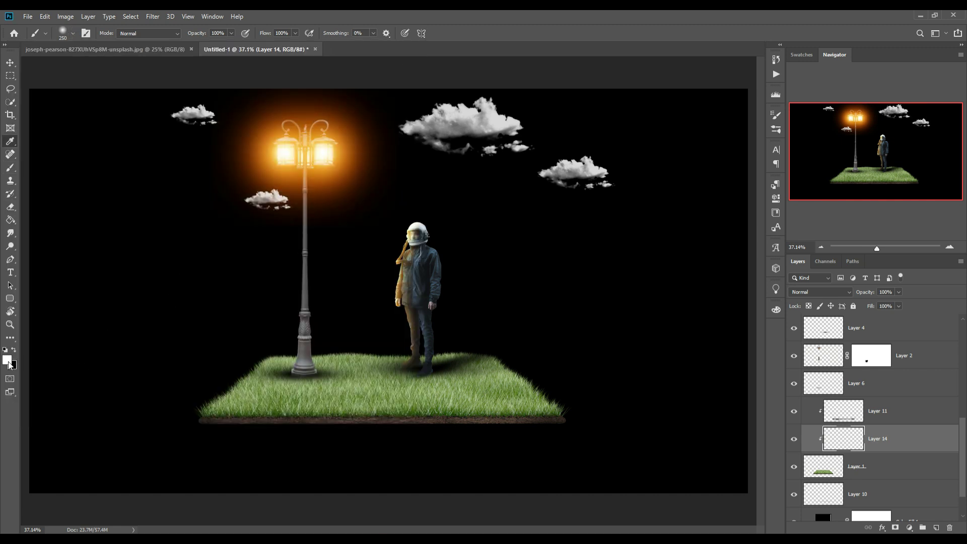
left_click(7, 359)
left_click(698, 383)
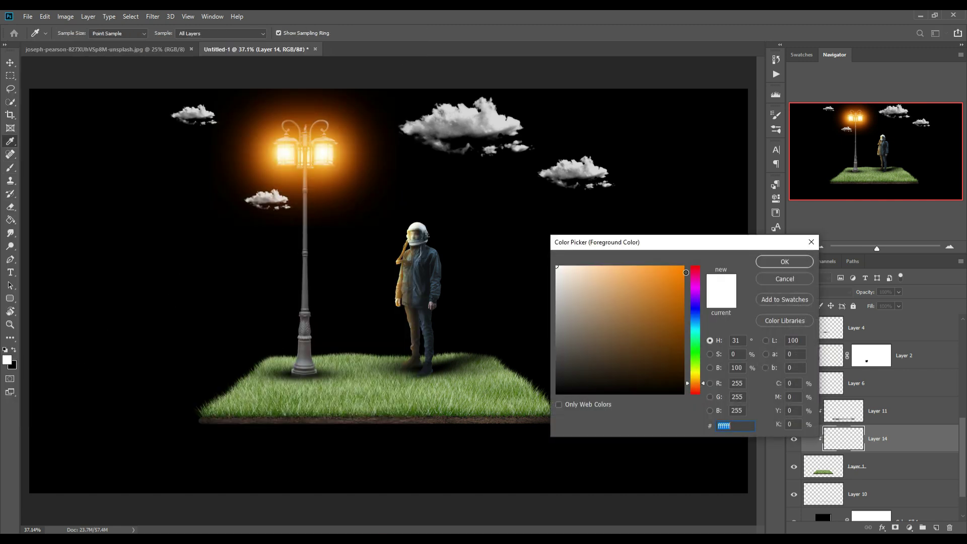
left_click(682, 268)
left_click_drag(703, 381, 705, 379)
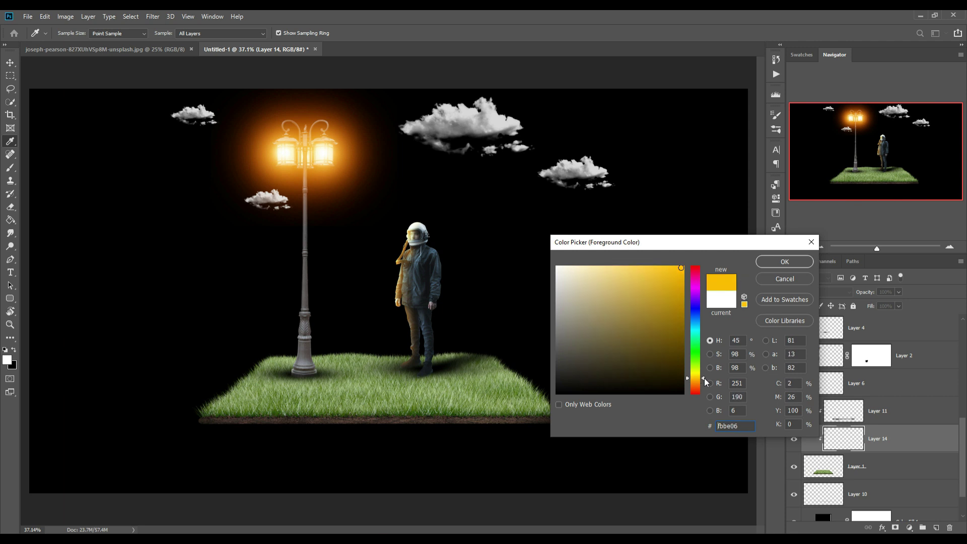
left_click(785, 262)
key("b")
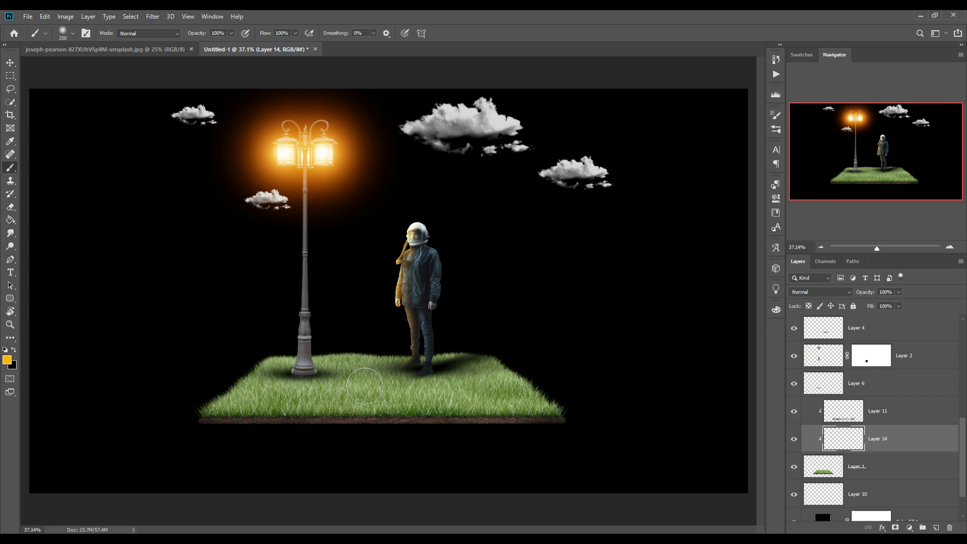
key("bracketright")
key("bracketright")
key("bracketright")
left_click(349, 375)
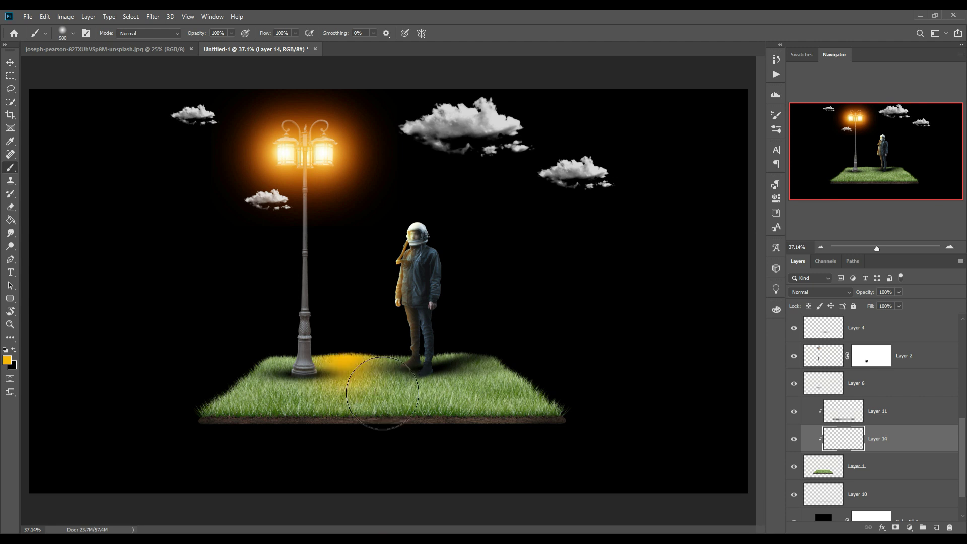
Transform the yellow glow wider on both sides and flatter, then commit.
left_click(10, 63)
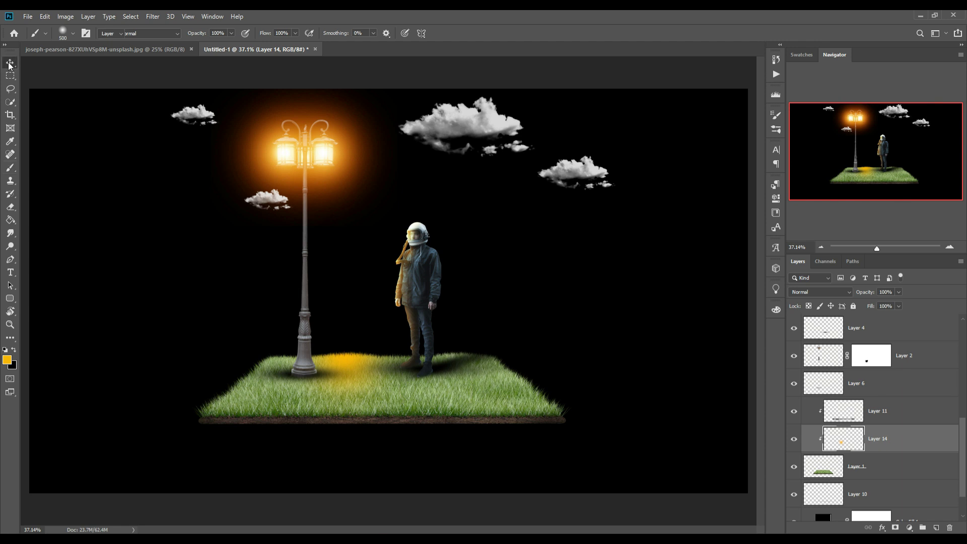
left_click_drag(421, 356, 531, 356)
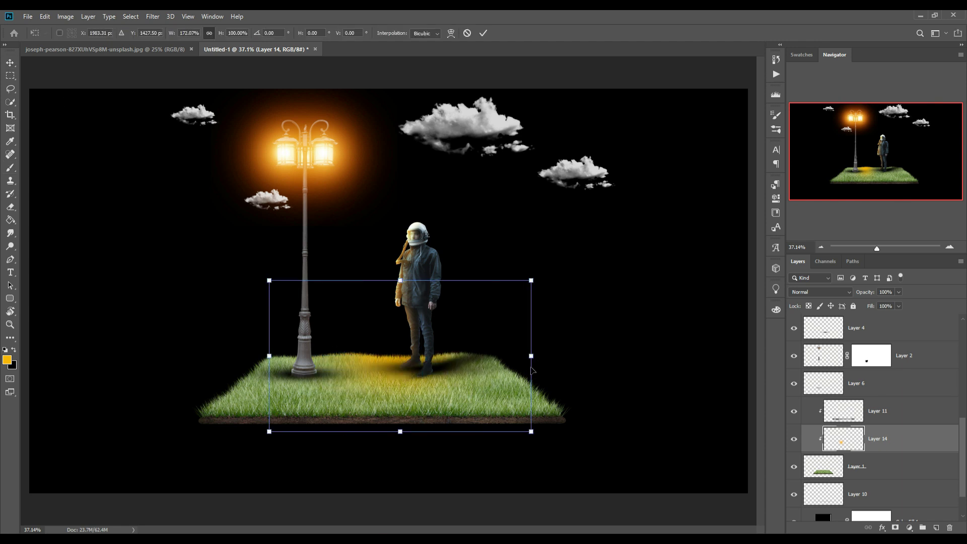
left_click_drag(249, 368, 176, 368)
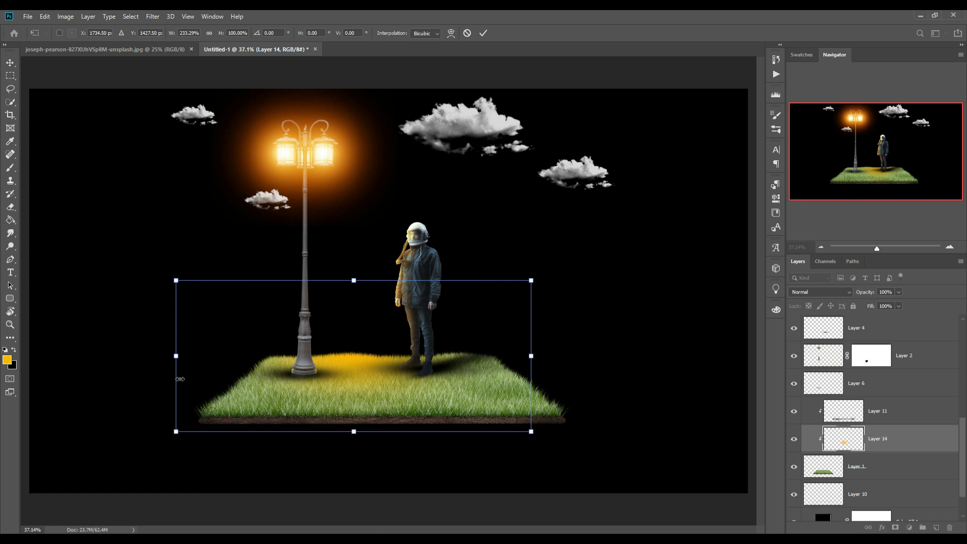
mouse_move(360, 296)
left_mouse_down()
mouse_move(364, 323)
mouse_move(356, 307)
left_mouse_up()
left_click_drag(367, 367, 372, 367)
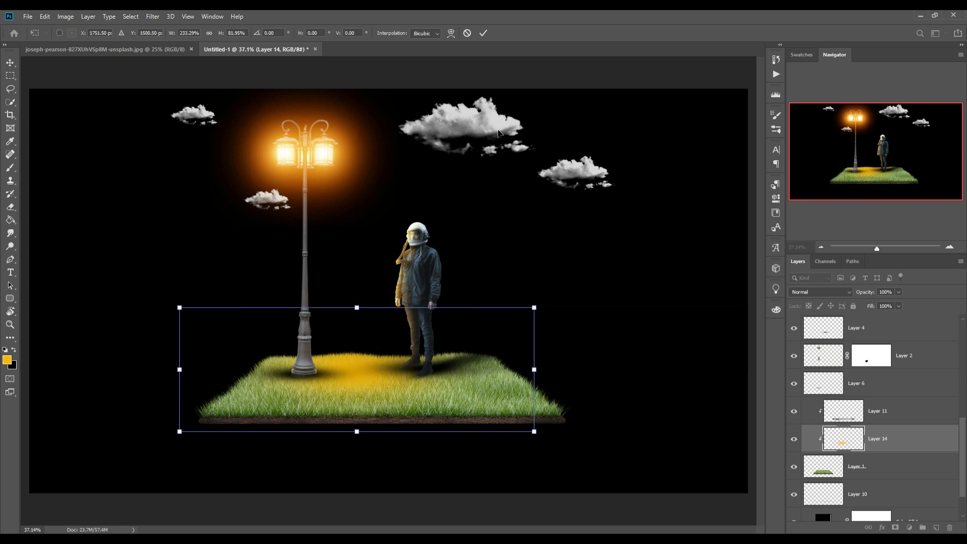
left_click(483, 33)
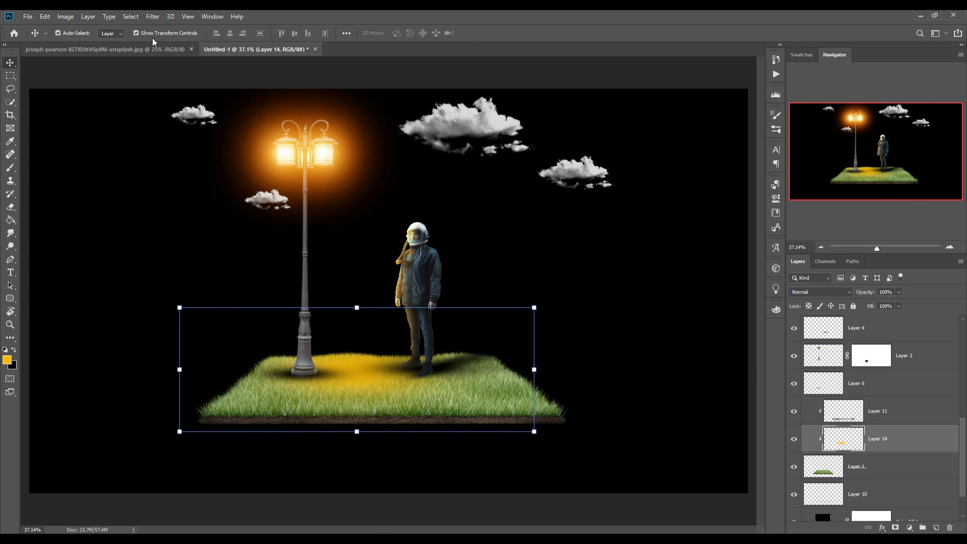
Set the glow layer to Overlay, flatten it slightly more, and lower Fill to about 71%.
left_click(808, 295)
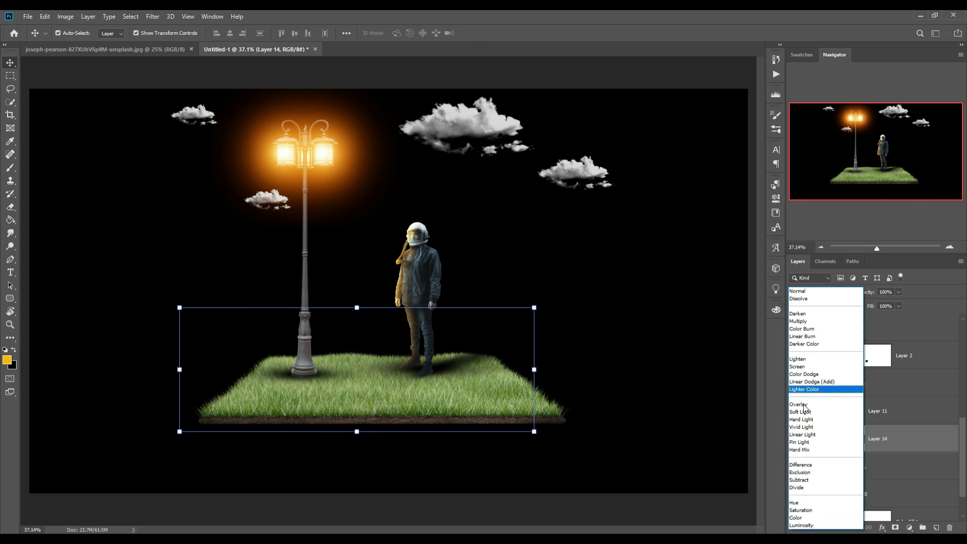
left_click(803, 405)
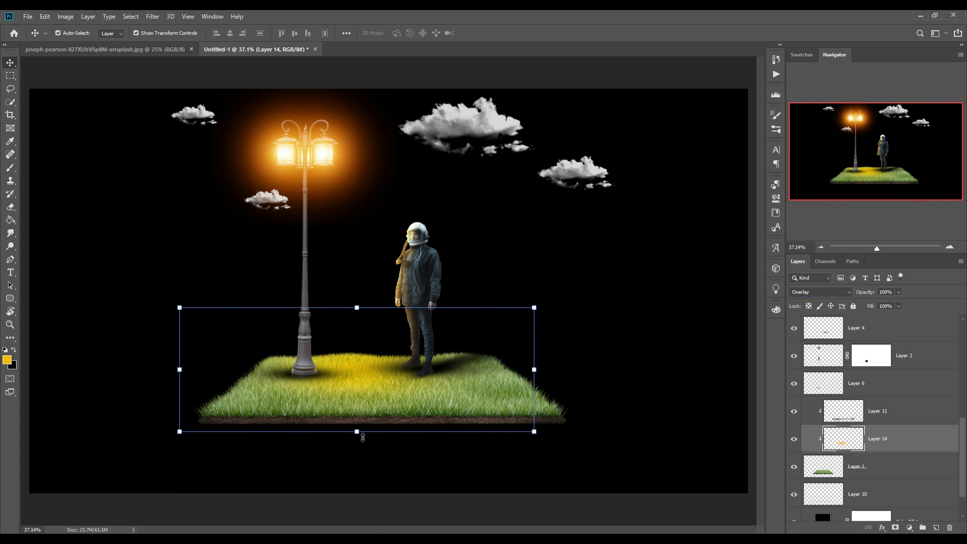
left_click_drag(363, 437, 363, 434)
left_click_drag(361, 314, 363, 325)
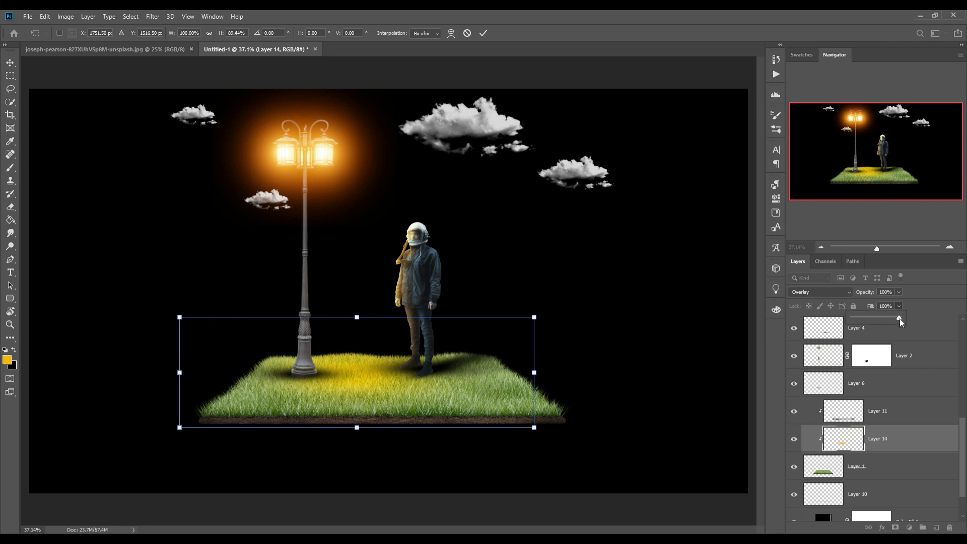
left_click_drag(888, 320, 878, 320)
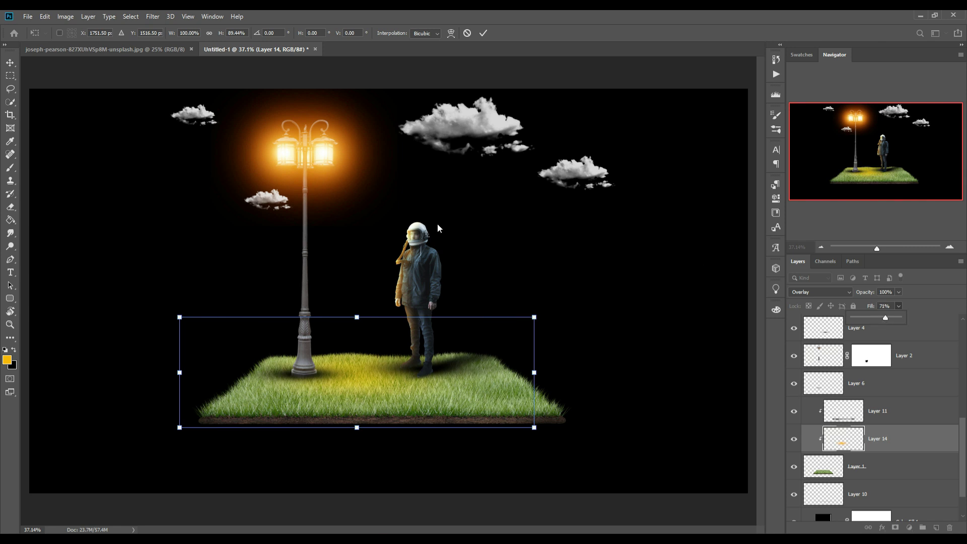
left_click(10, 63)
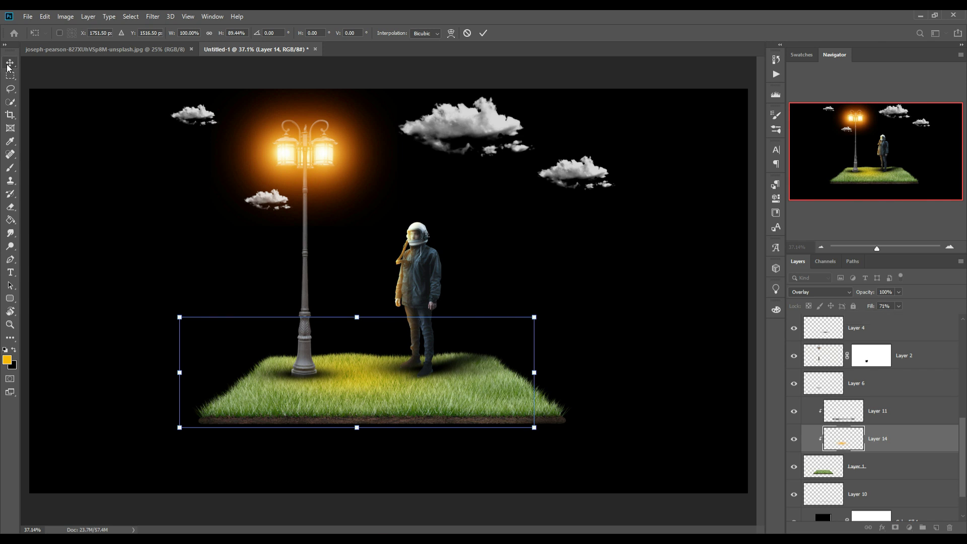
Add an Overlay layer clipped to the lamp.
left_click(309, 253)
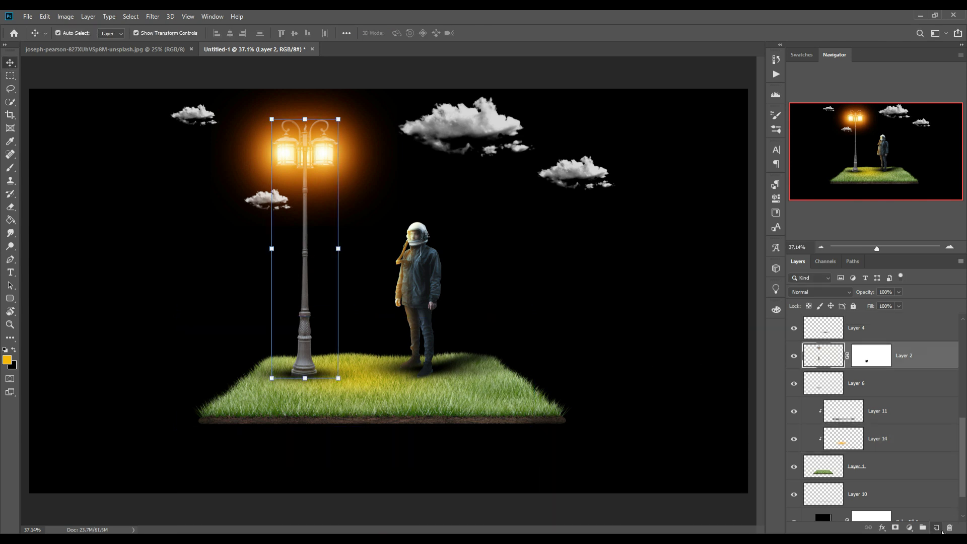
left_click(937, 528)
right_click(888, 357)
left_click(810, 301)
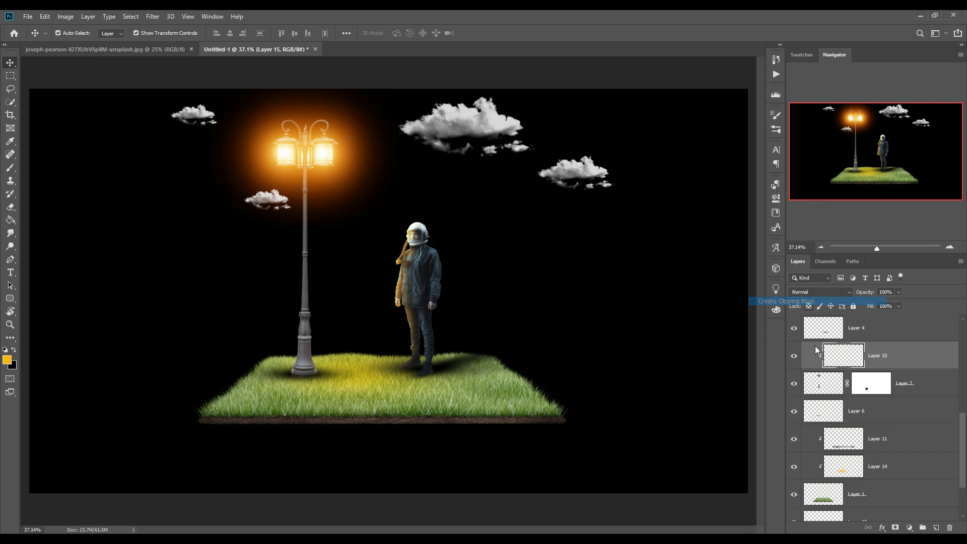
left_click(10, 169)
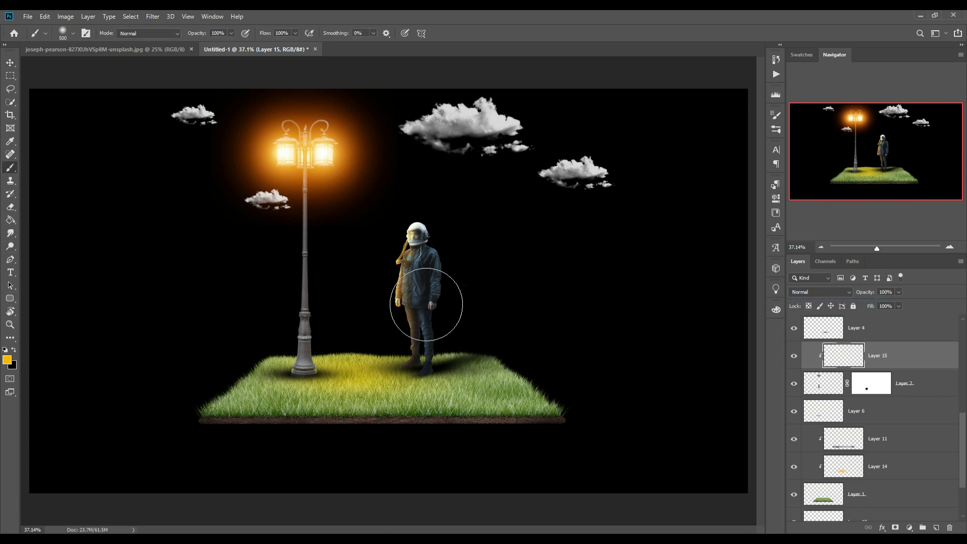
left_click(821, 292)
left_click(811, 401)
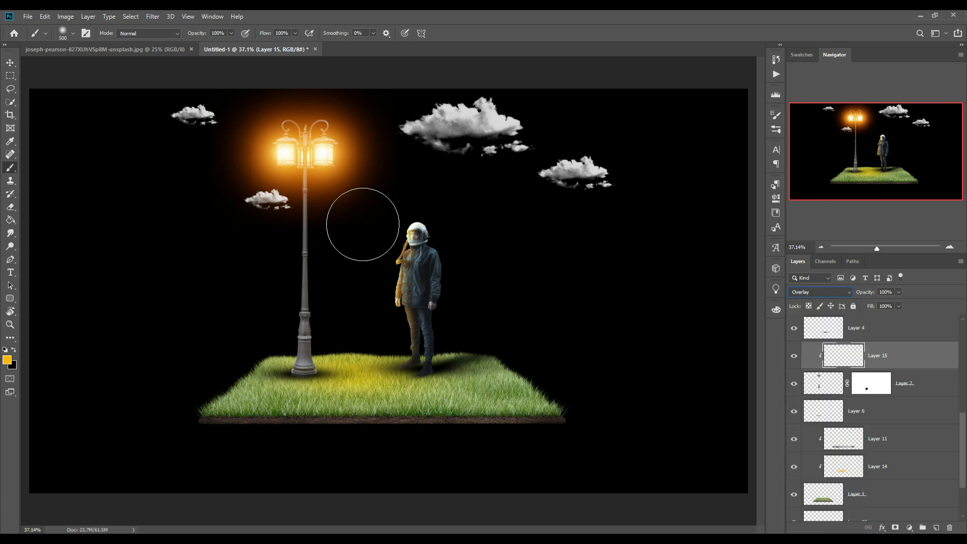
Paint a warm orange glow along the lamp pole with a smaller brush.
key("bracketleft")
key("bracketleft")
key("bracketleft")
left_click(344, 197)
key("bracketleft")
key("bracketleft")
left_click_drag(317, 194, 321, 296)
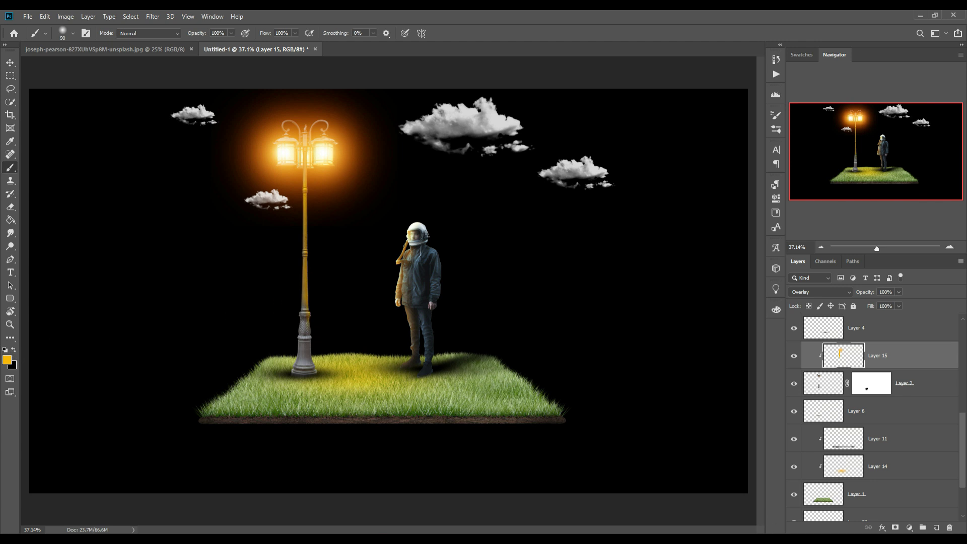
Add a layer mask and paint black to hide unwanted glow down the pole.
left_click(895, 528)
left_click(14, 350)
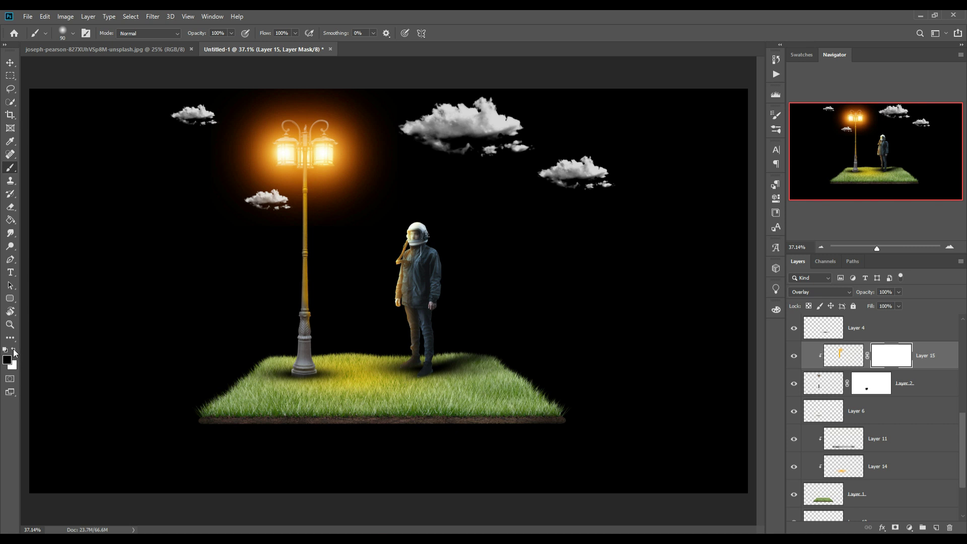
left_click_drag(303, 183, 292, 317)
left_click(841, 355)
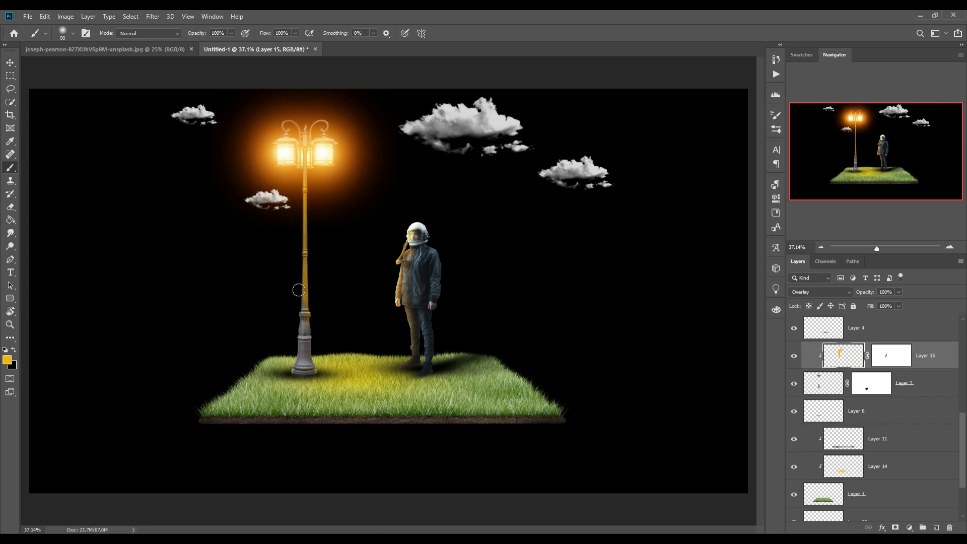
left_click(10, 61)
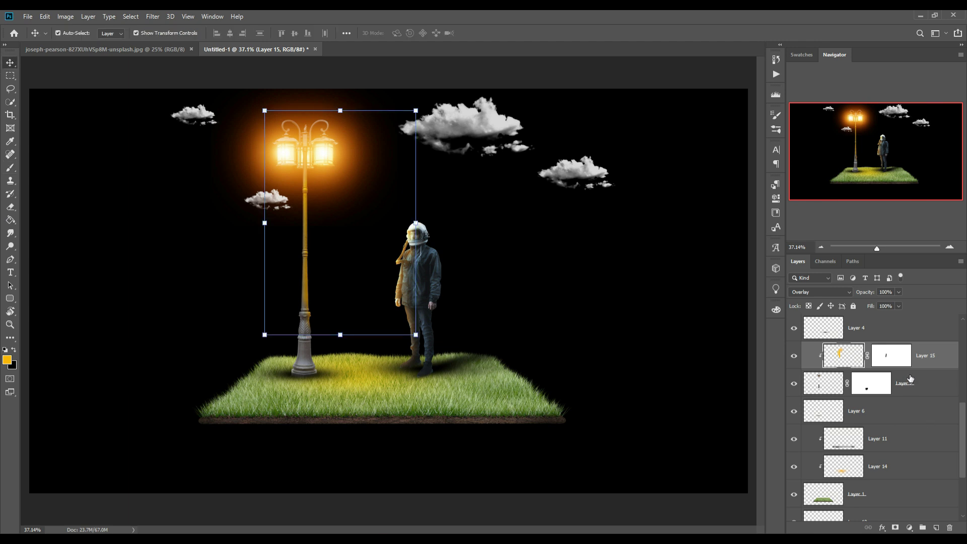
Stamp all visible layers above the top cloud layer, convert to a smart object, then open Camera Raw Filter.
scroll(910, 378, "up", 5)
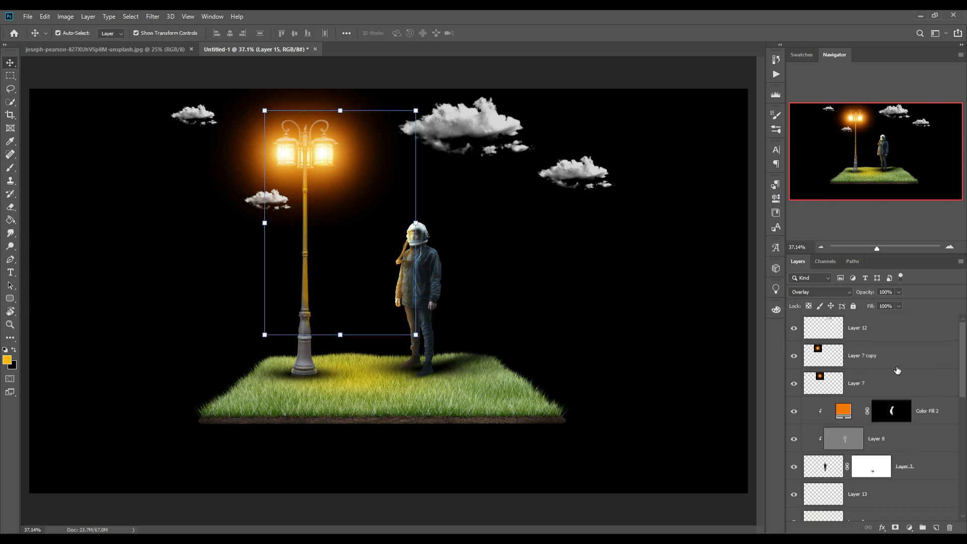
left_click(892, 336)
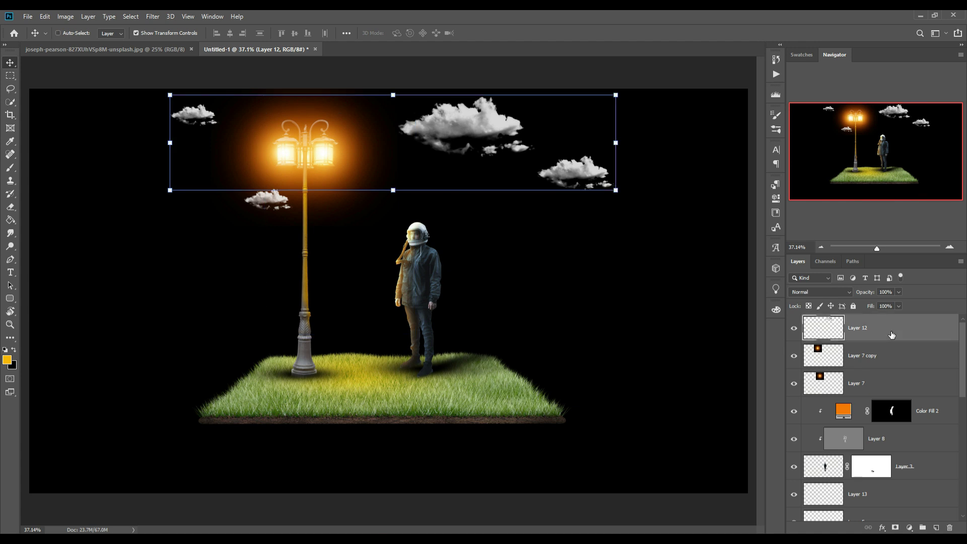
key("ctrl+shift+alt+e")
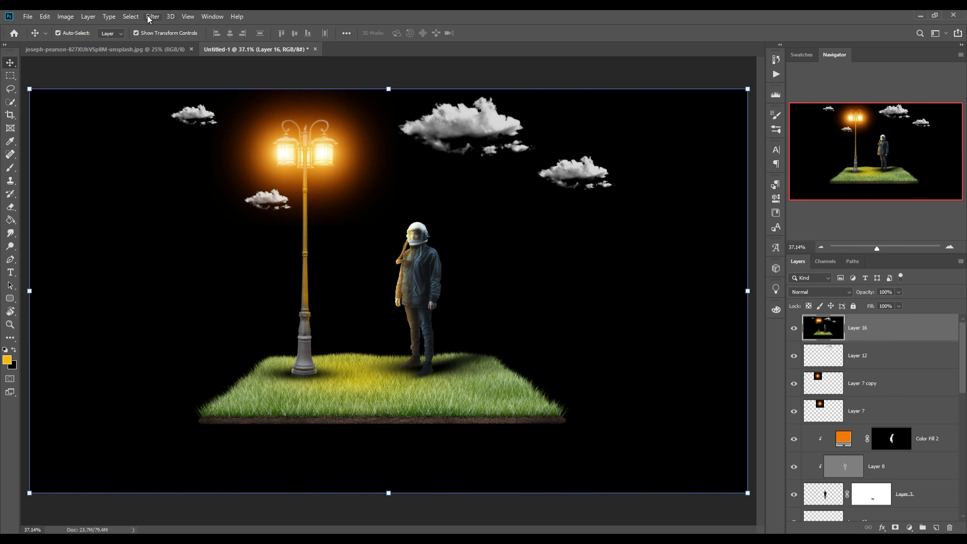
right_click(887, 330)
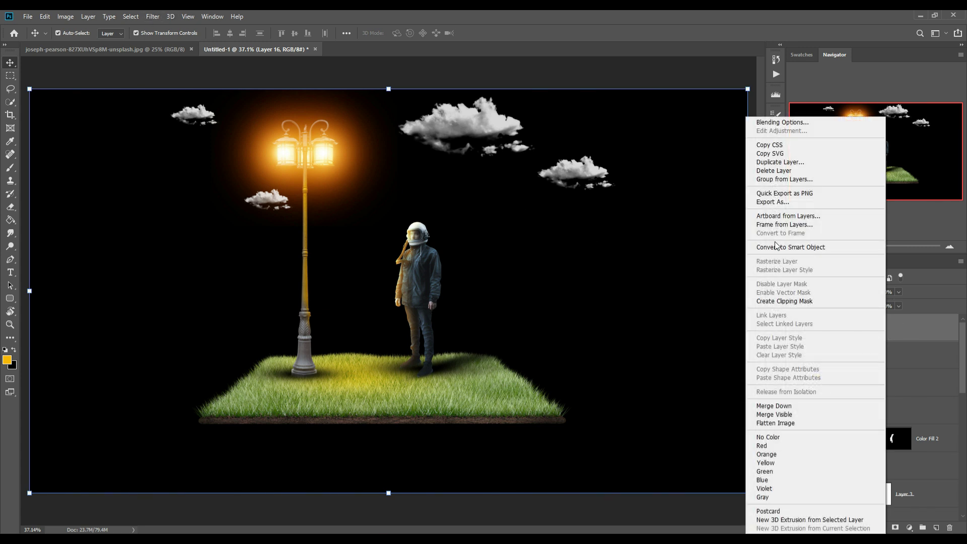
left_click(775, 246)
left_click(152, 17)
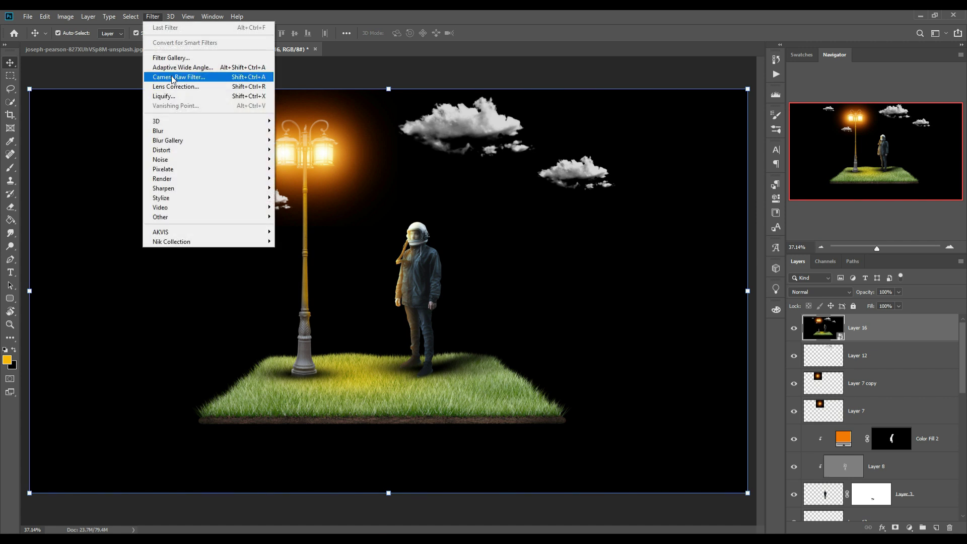
left_click(171, 77)
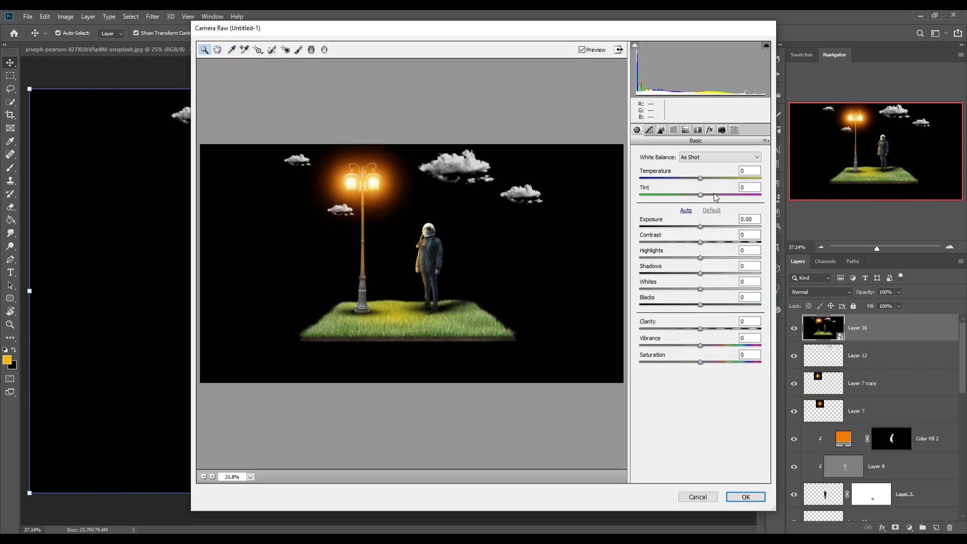
Set Temperature +3 and slightly raise Exposure, Clarity, Highlights, Whites and Saturation.
left_click_drag(702, 180, 704, 181)
left_click_drag(701, 227, 702, 228)
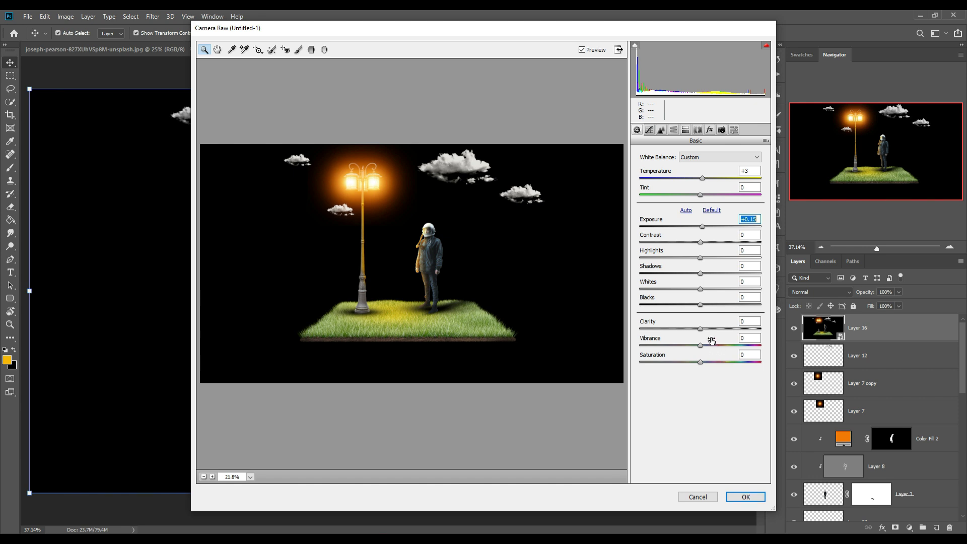
left_click_drag(702, 328, 711, 329)
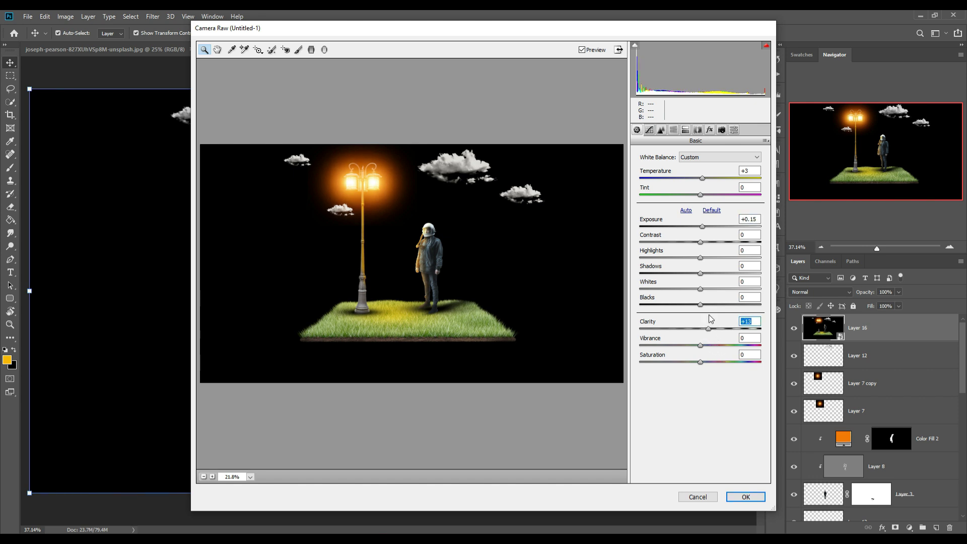
left_click(705, 258)
left_click(704, 290)
left_click_drag(701, 362, 703, 360)
Boost Greens saturation to +68 in HSL and apply the Camera Raw filter.
left_click(662, 130)
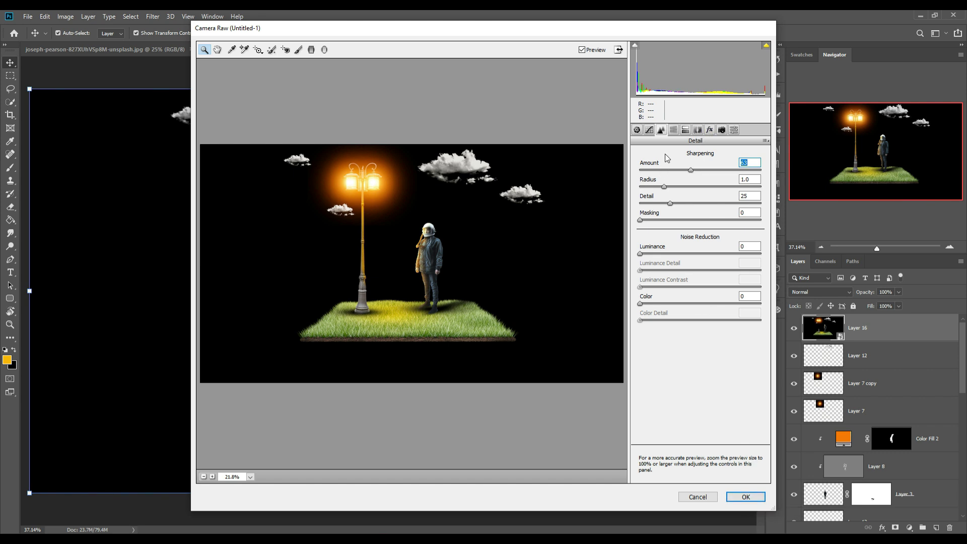
left_click(674, 130)
left_click(667, 169)
left_click(701, 250)
left_click_drag(701, 251, 758, 251)
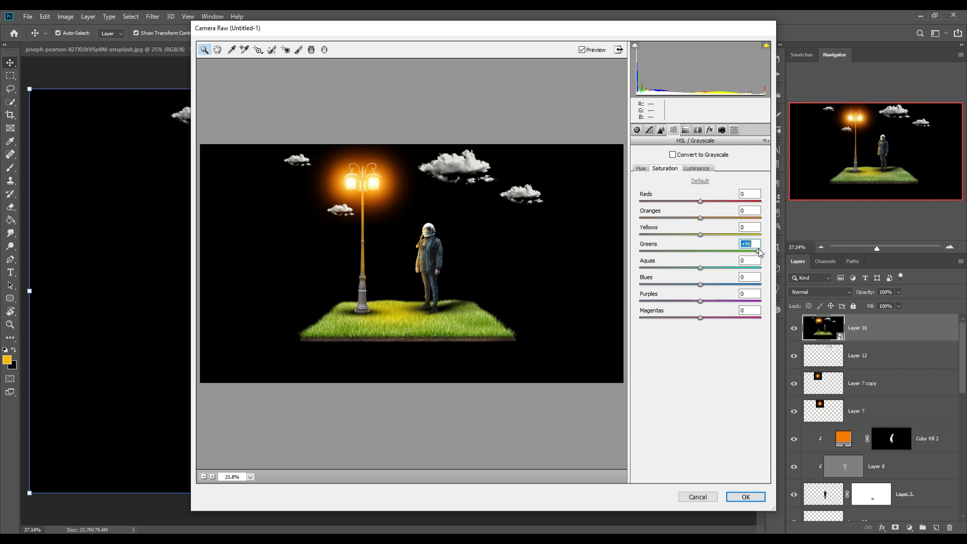
left_click(758, 496)
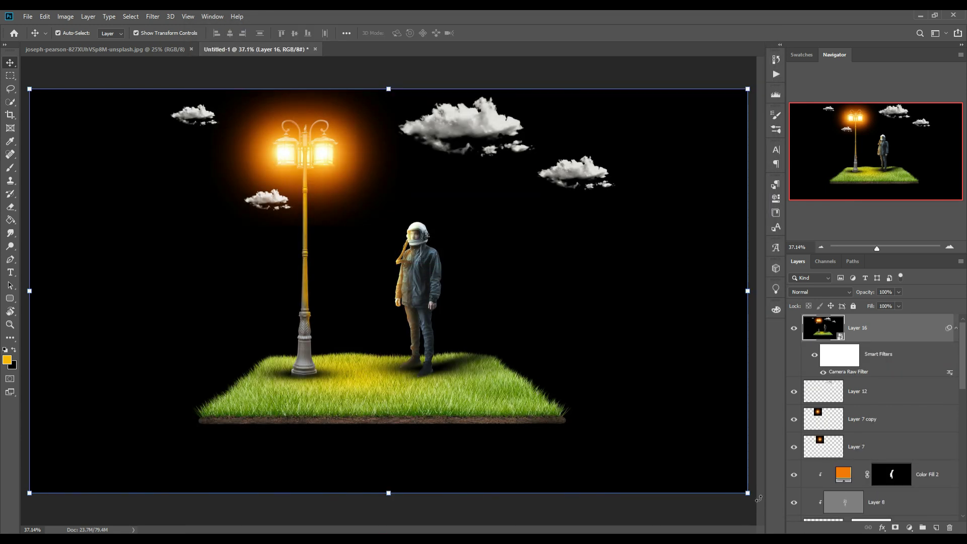